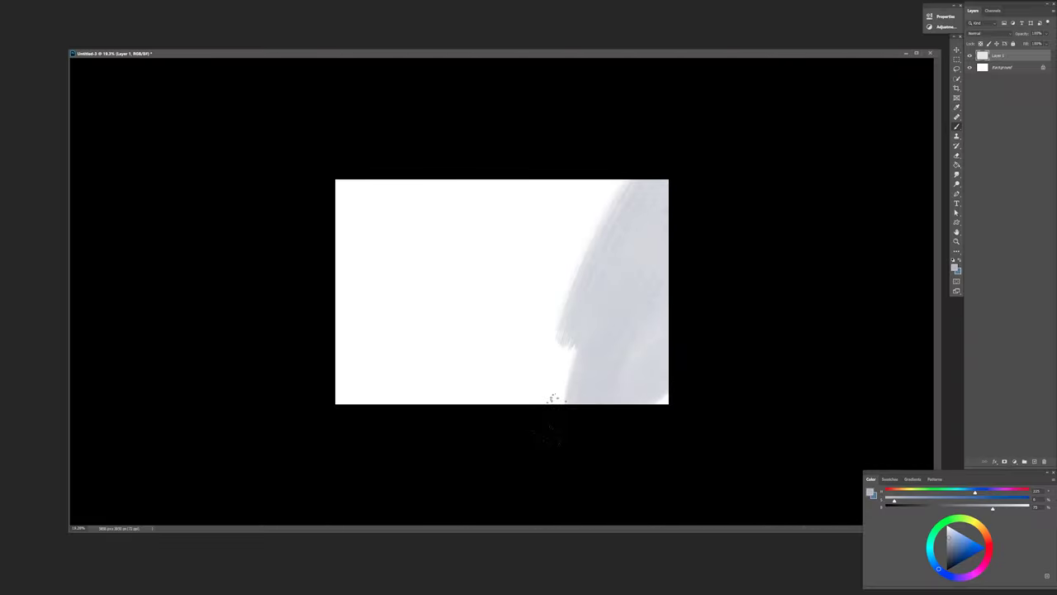
- Sweep a broad pale grey underpainting stroke across the whole canvas
mouse_move(553, 399)
left_mouse_down()
mouse_move(472, 306)
mouse_move(413, 182)
mouse_move(449, 491)
mouse_move(654, 322)
left_mouse_up()
- Tint the grey underpainting with faint warm and blue-grey strokes across the middle and right edge
left_click(661, 398, "alt")
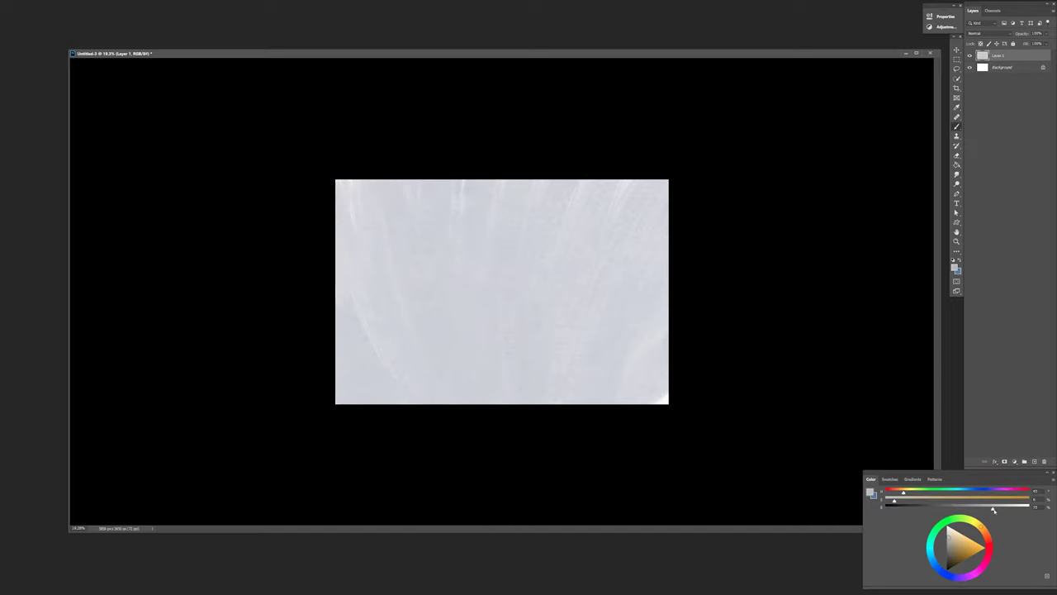
left_click_drag(640, 339, 626, 304)
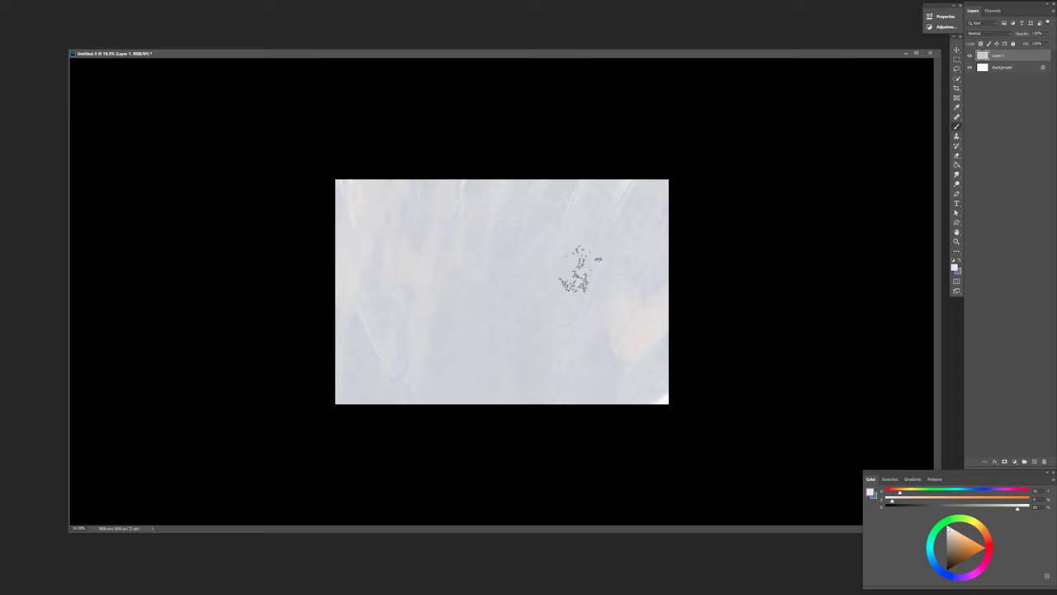
left_click_drag(579, 259, 389, 295)
- Add a new layer for sketching, choose a sketch brush and enlarge the canvas view
key("ctrl+shift+alt+n")
right_click(633, 299)
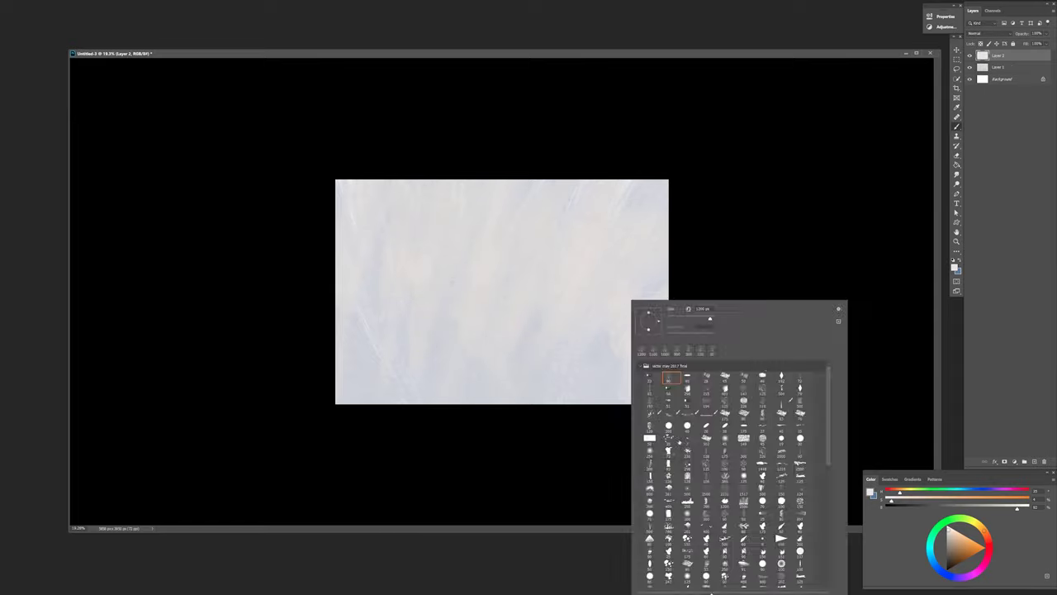
left_click(570, 408, "alt")
left_click(590, 294)
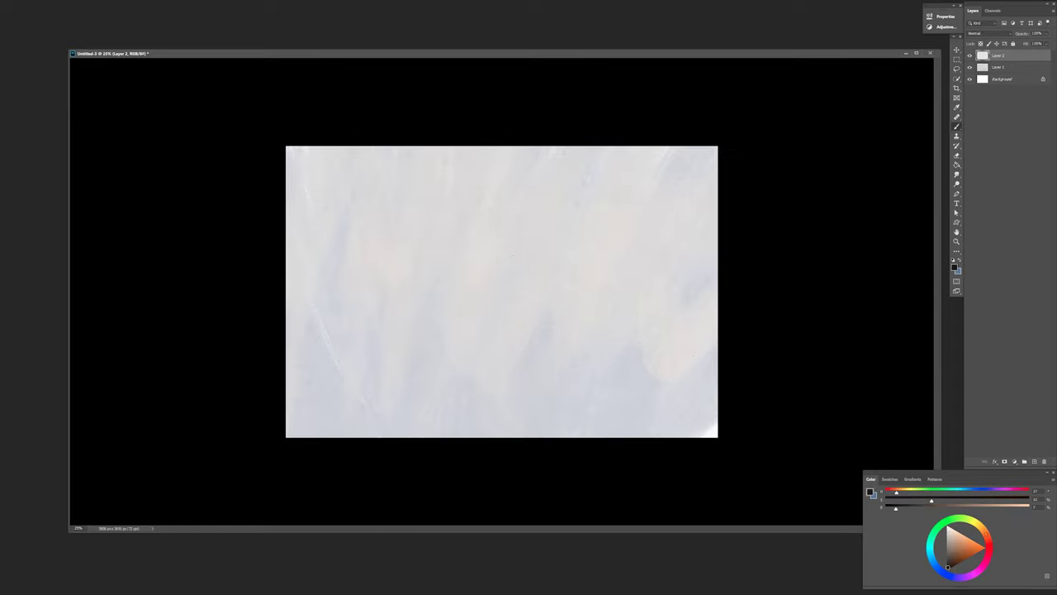
- Sketch the hill lines, the domed castle towers and the left wing with columns
left_click_drag(385, 432, 745, 315)
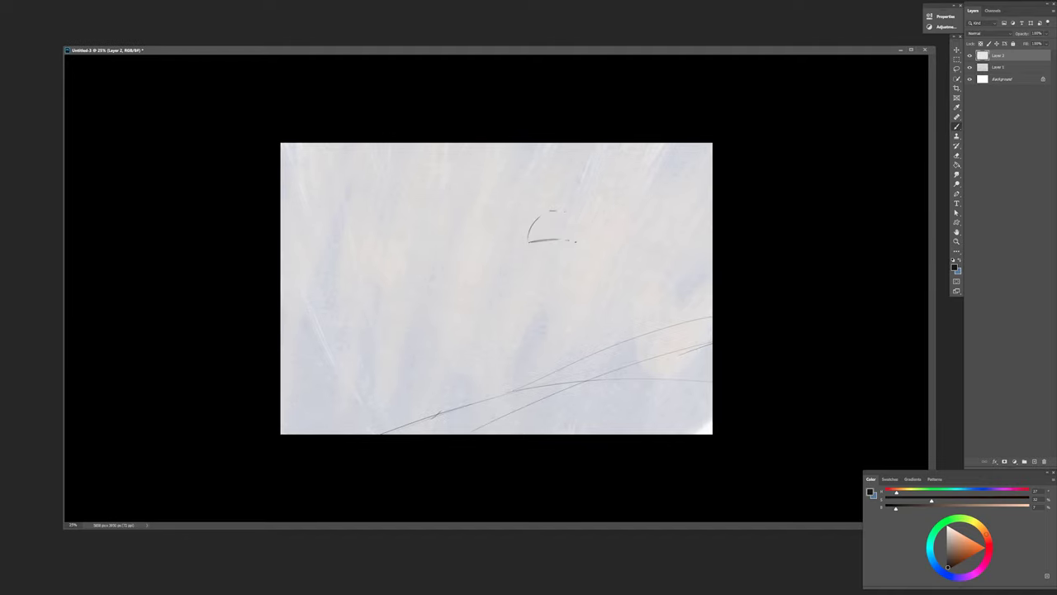
mouse_move(578, 246)
left_mouse_down()
mouse_move(580, 313)
mouse_move(563, 311)
left_mouse_up()
mouse_move(489, 284)
left_mouse_down()
mouse_move(523, 281)
mouse_move(491, 357)
left_mouse_up()
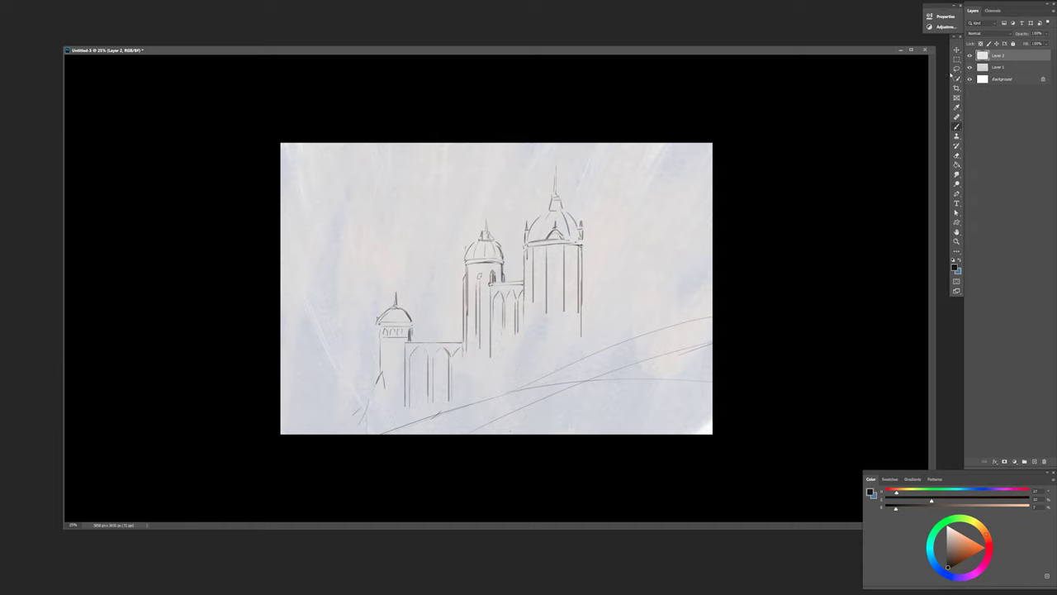
- Select the right towers, rescale them and shift them up and right, adding faint right-side strokes
left_click_drag(582, 273, 602, 259)
key("Return")
left_click_drag(451, 307, 438, 419)
key("ctrl+t")
mouse_move(438, 364)
left_mouse_down()
mouse_move(446, 355)
mouse_move(434, 347)
left_mouse_up()
key("Return")
left_click_drag(667, 216, 653, 314)
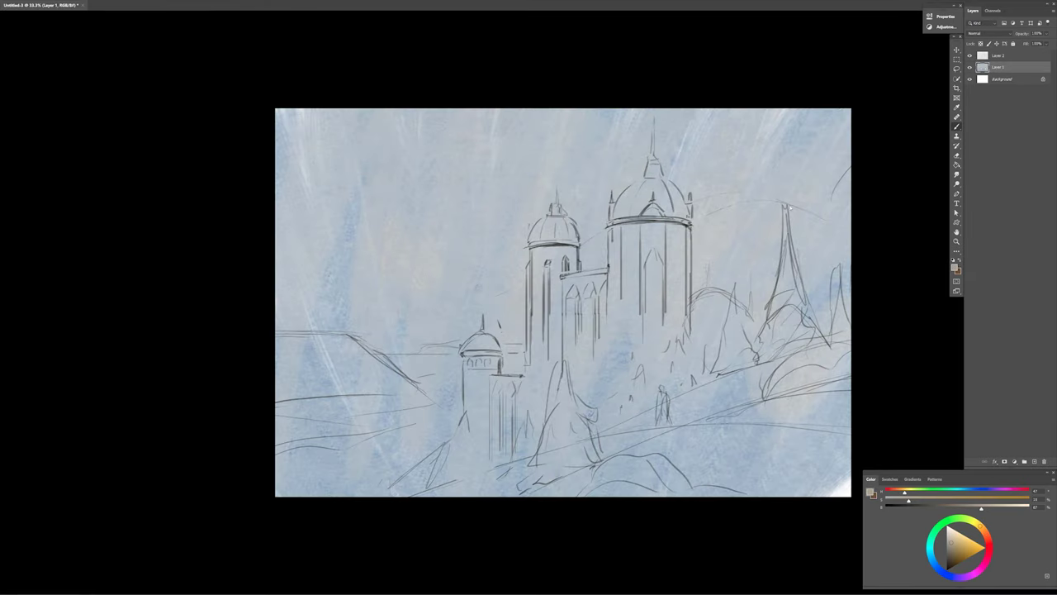
- Block in the castle with tan, from the right tower down to the lower-left towers
left_click_drag(615, 223, 669, 298)
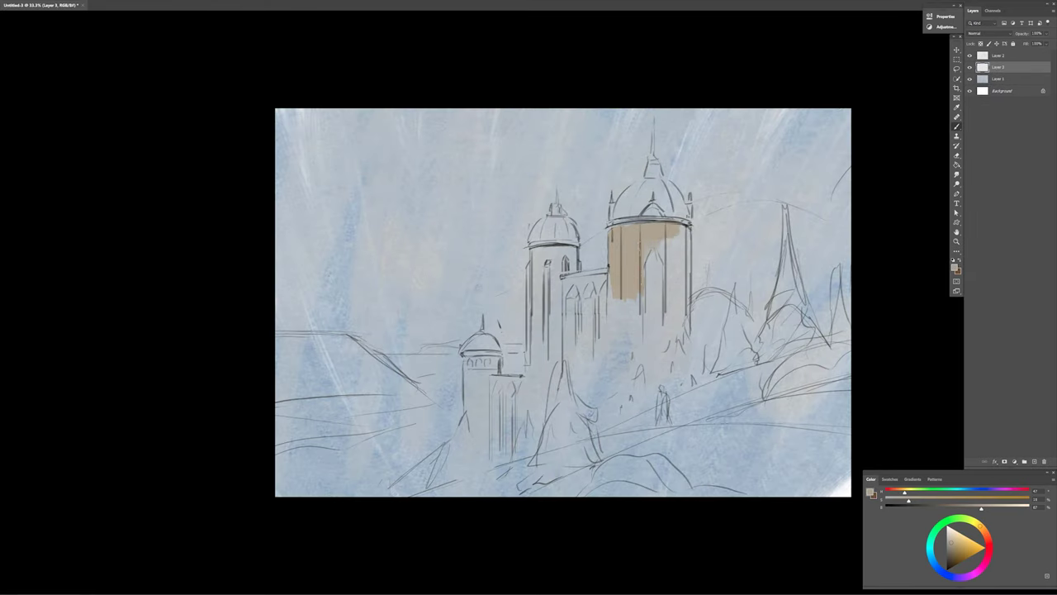
left_click_drag(545, 248, 686, 355)
mouse_move(479, 372)
left_mouse_down()
mouse_move(653, 371)
mouse_move(607, 401)
left_mouse_up()
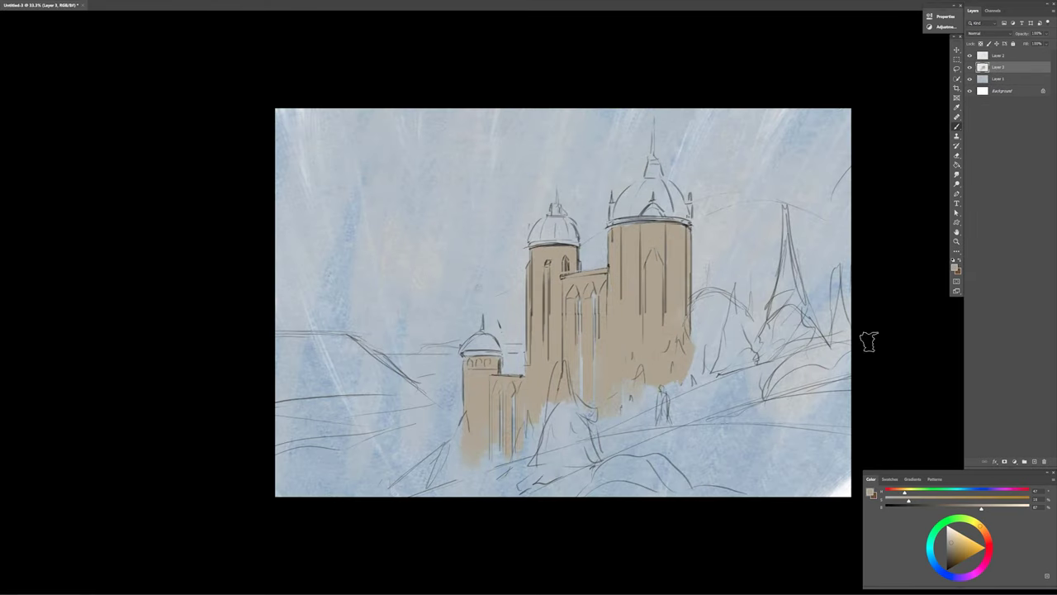
- Mix a darker brown and paint the right, left and small towers' domes with it
left_click_drag(958, 537, 950, 551)
left_click_drag(648, 237, 661, 254)
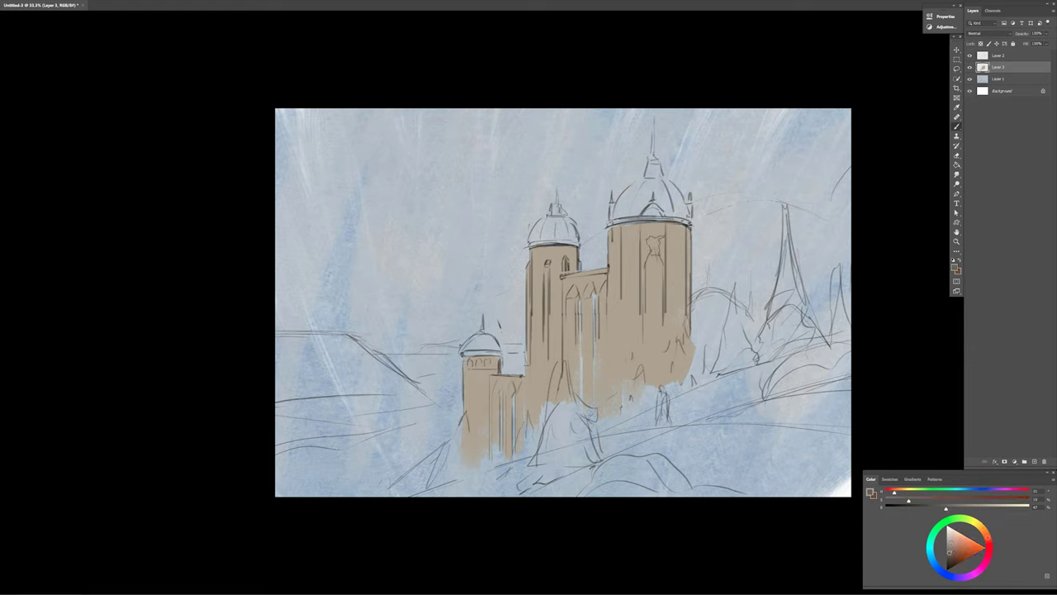
left_click_drag(916, 502, 912, 501)
mouse_move(647, 186)
left_mouse_down()
mouse_move(624, 213)
mouse_move(667, 198)
mouse_move(687, 213)
left_mouse_up()
left_click_drag(533, 241, 578, 221)
left_click_drag(694, 323, 751, 319)
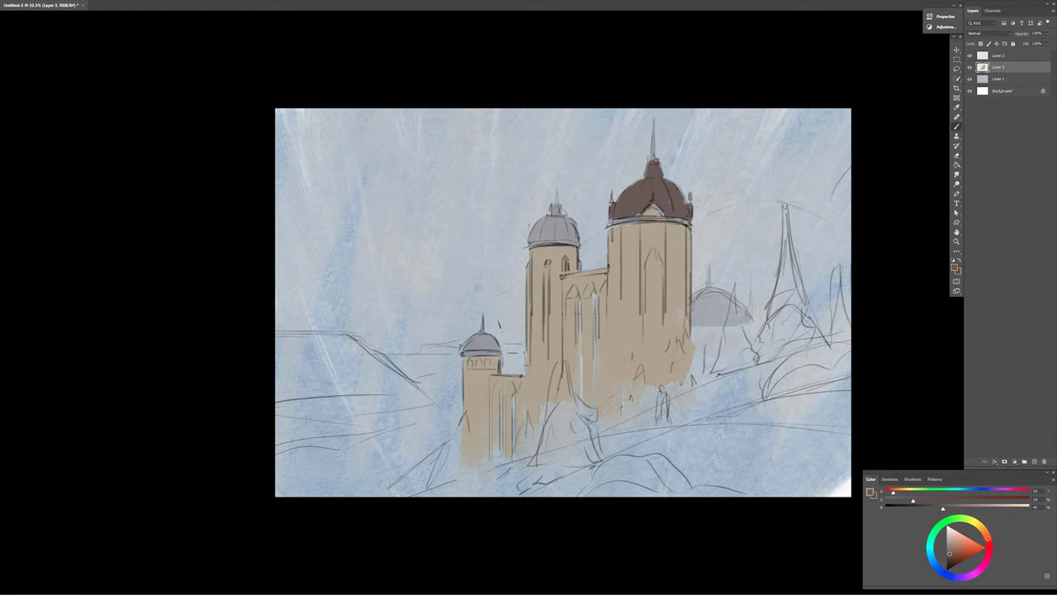
- Paint a grey dome right of the castle and darken it with Curves
left_click_drag(462, 351, 500, 342)
left_click_drag(718, 289, 756, 324)
key("ctrl+m")
left_click_drag(248, 396, 252, 409)
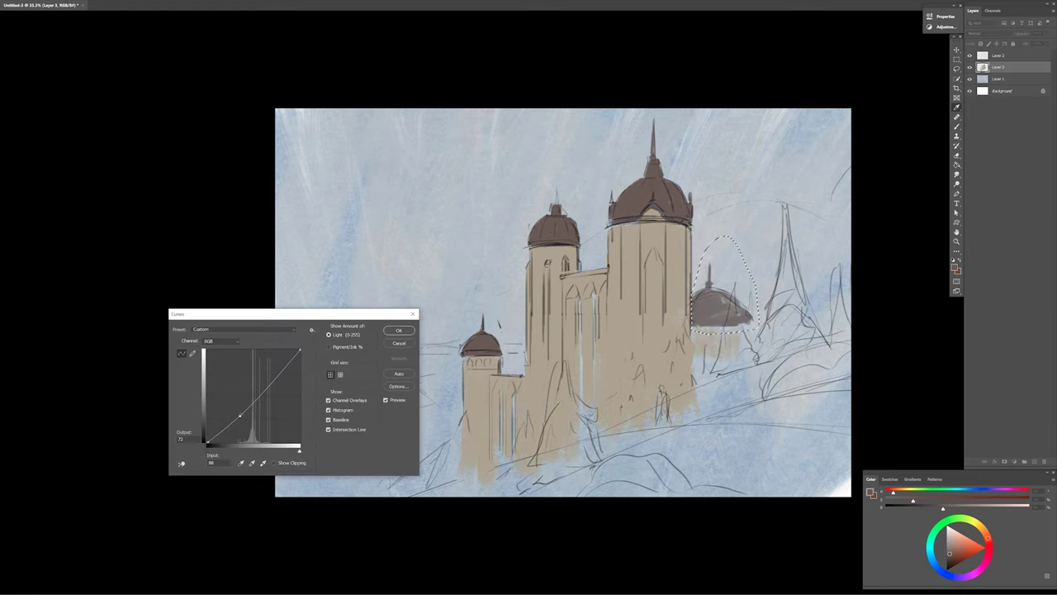
key("Return")
- Add a new layer for the hill and pick a green paint colour
key("ctrl+shift+alt+n")
left_click(942, 524)
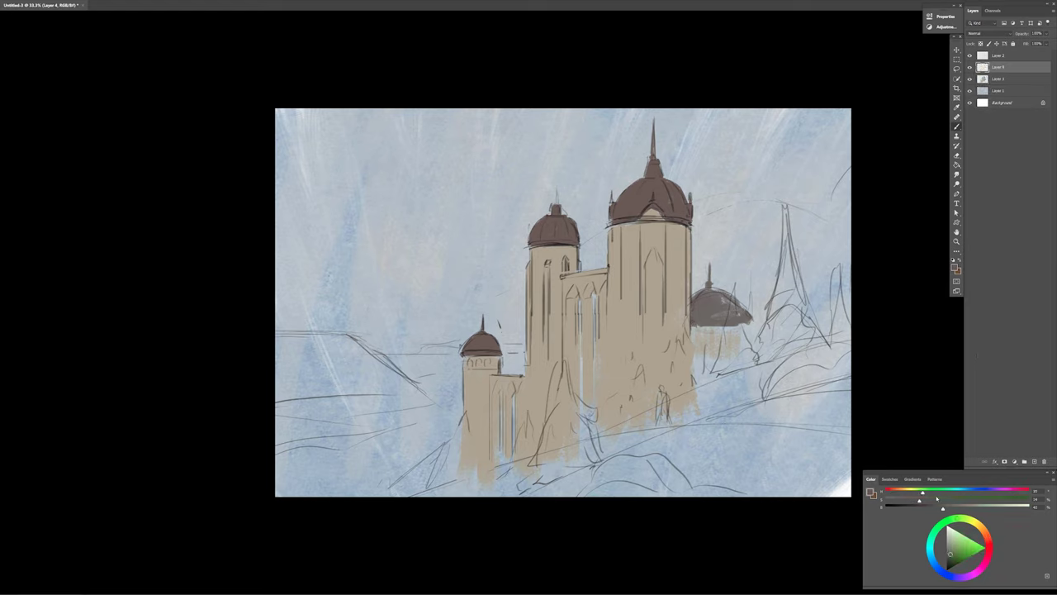
left_click(966, 552)
- Paint broad dark green strokes across the lower right, undoing a first test stroke
left_click_drag(760, 438, 706, 467)
key("ctrl+z")
left_click_drag(607, 446, 897, 355)
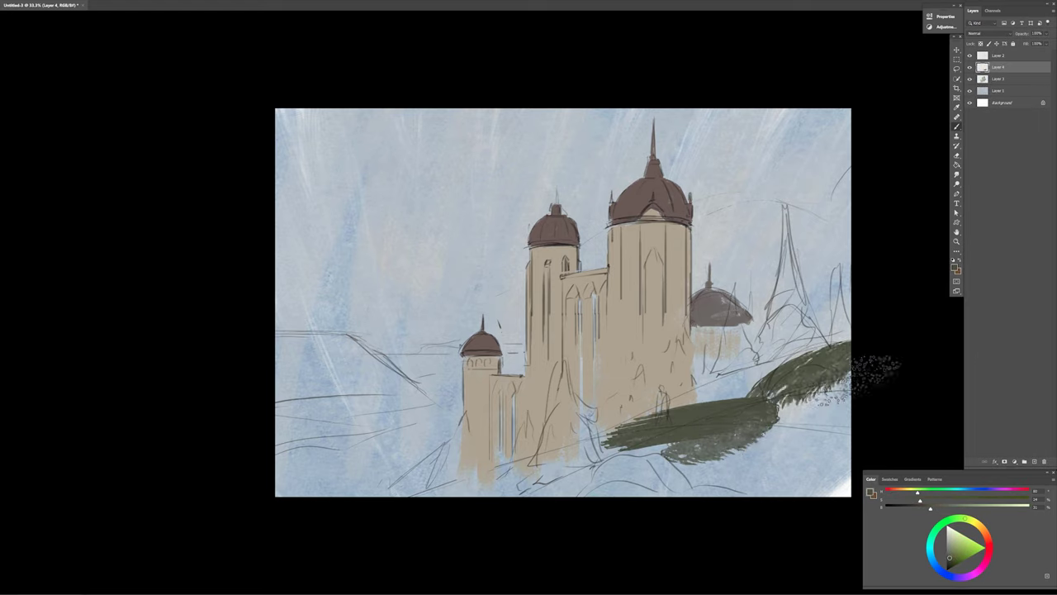
left_click_drag(677, 483, 876, 413)
- With a different brush, extend the hill leftward across the lower canvas and darken the ground
right_click(777, 302)
left_click_drag(694, 463, 570, 496)
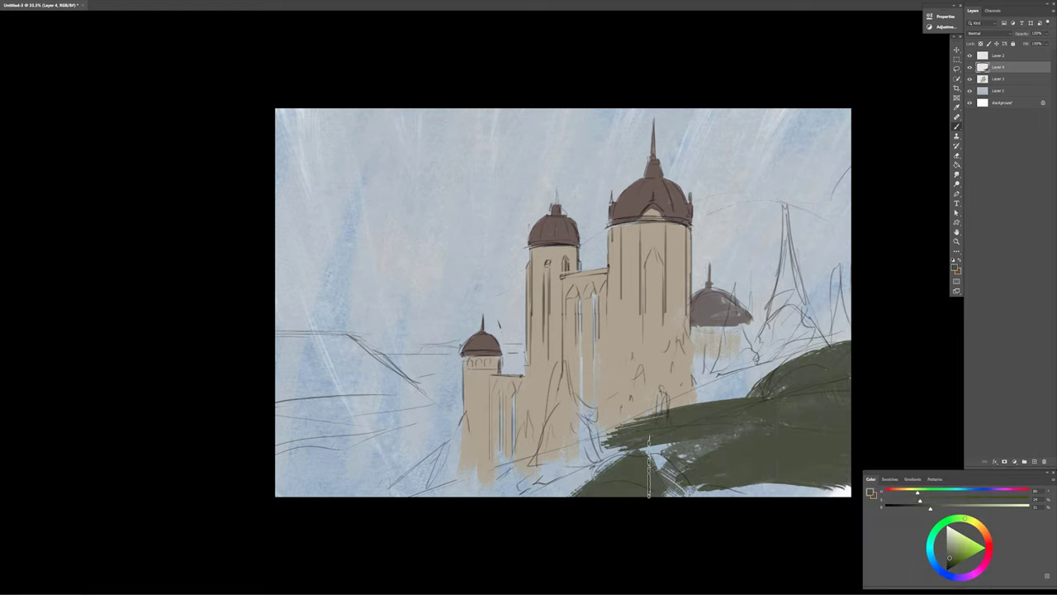
left_click_drag(686, 434, 413, 496)
left_click_drag(797, 454, 706, 496)
left_click_drag(870, 426, 735, 495)
left_click_drag(760, 403, 875, 377)
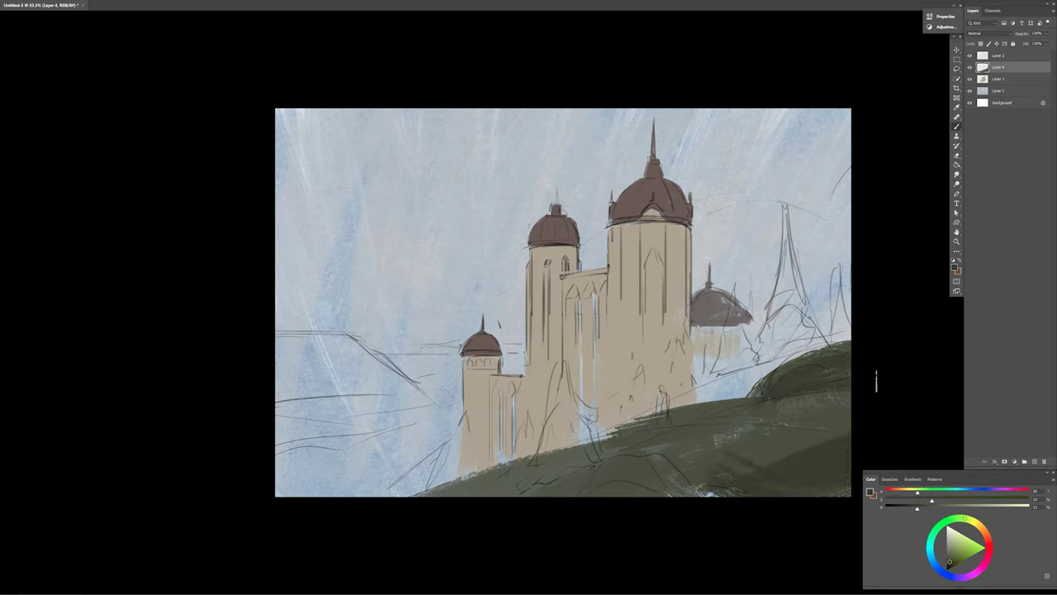
left_click_drag(702, 455, 670, 496)
left_click_drag(576, 471, 535, 501)
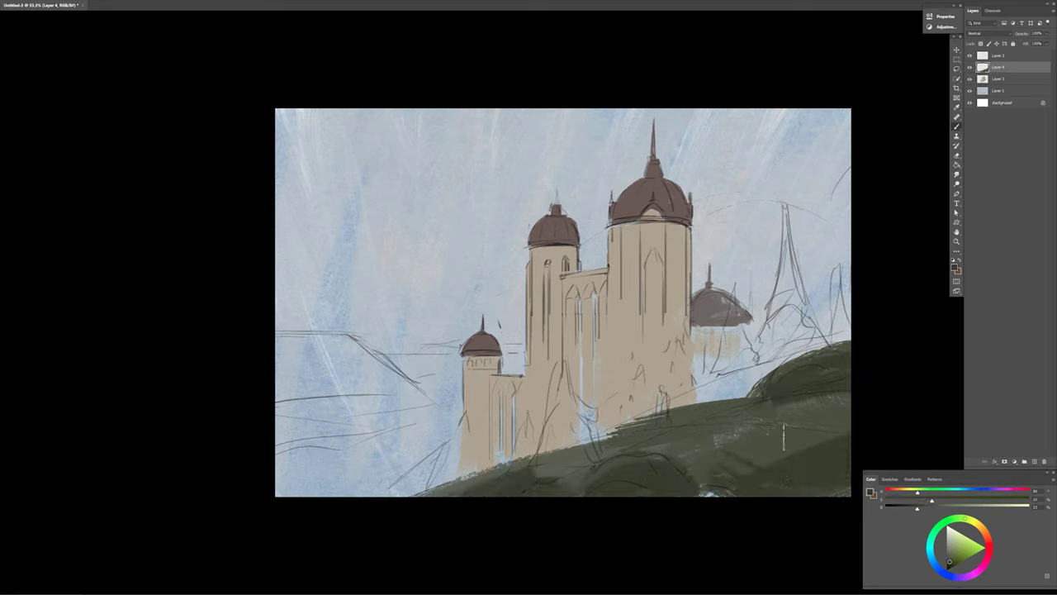
- Extend the hill up to the castle base and add dark rounded bushes
mouse_move(793, 364)
left_mouse_down()
mouse_move(652, 425)
mouse_move(579, 442)
mouse_move(661, 421)
left_mouse_up()
left_click_drag(743, 400, 669, 421)
left_click_drag(826, 361, 773, 384)
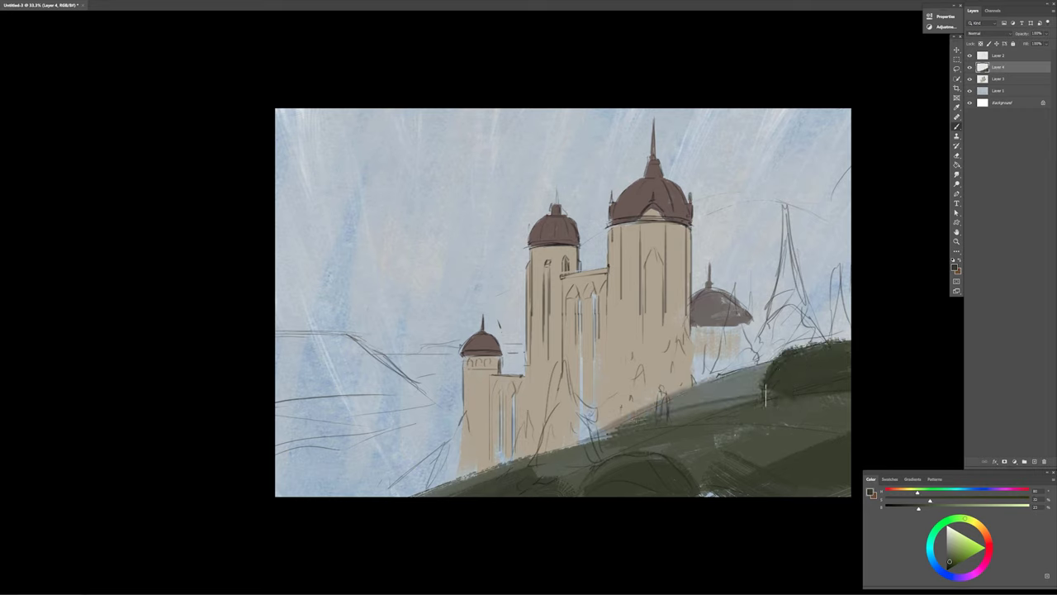
left_click_drag(674, 493, 636, 505)
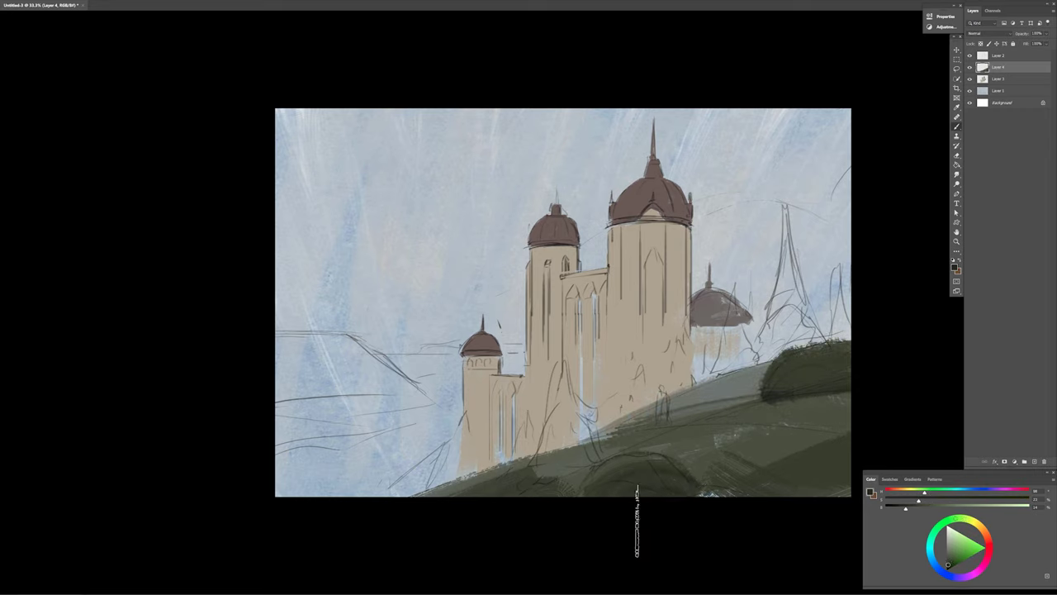
- On a new layer, paint grey-green mist at the castle base and a tree to its right
left_click(1035, 461)
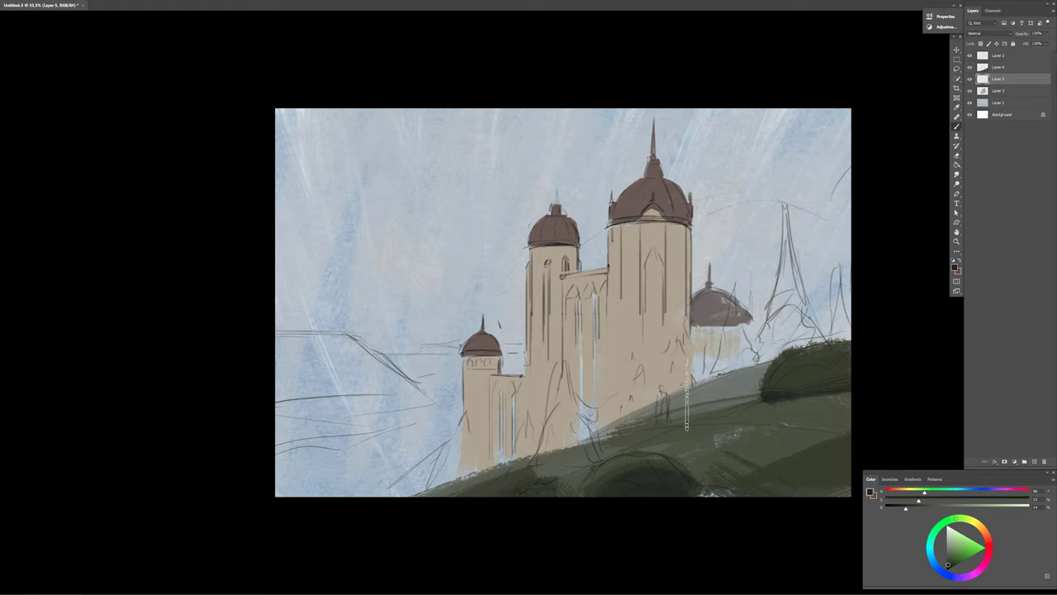
right_click(699, 303)
key("Escape")
left_click_drag(694, 347, 603, 430)
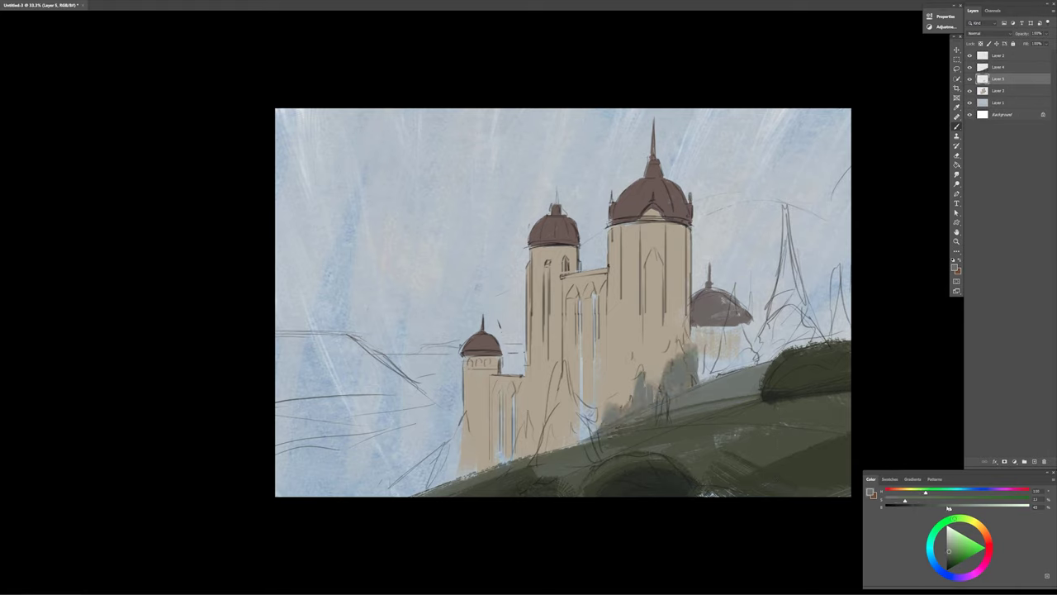
left_click_drag(678, 381, 560, 475)
mouse_move(706, 371)
left_mouse_down()
mouse_move(814, 301)
mouse_move(788, 215)
left_mouse_up()
left_click_drag(826, 338, 847, 277)
- On another new layer, paint a dark green foliage mass at the lower right
key("ctrl+shift+alt+n")
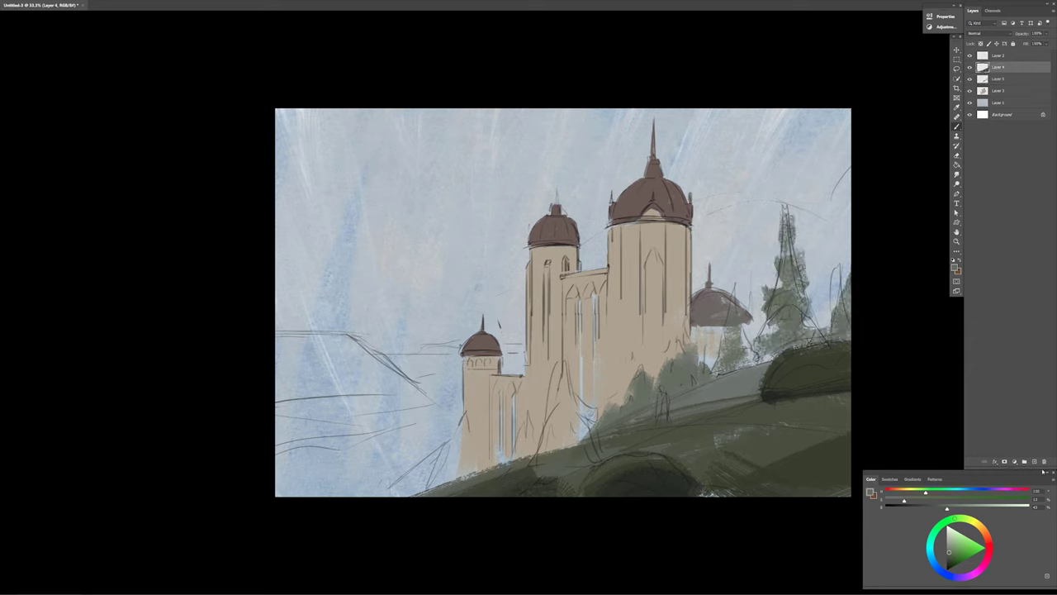
left_click(790, 408, "alt")
mouse_move(838, 425)
left_mouse_down()
mouse_move(874, 394)
mouse_move(843, 455)
mouse_move(862, 306)
mouse_move(826, 363)
mouse_move(797, 501)
left_mouse_up()
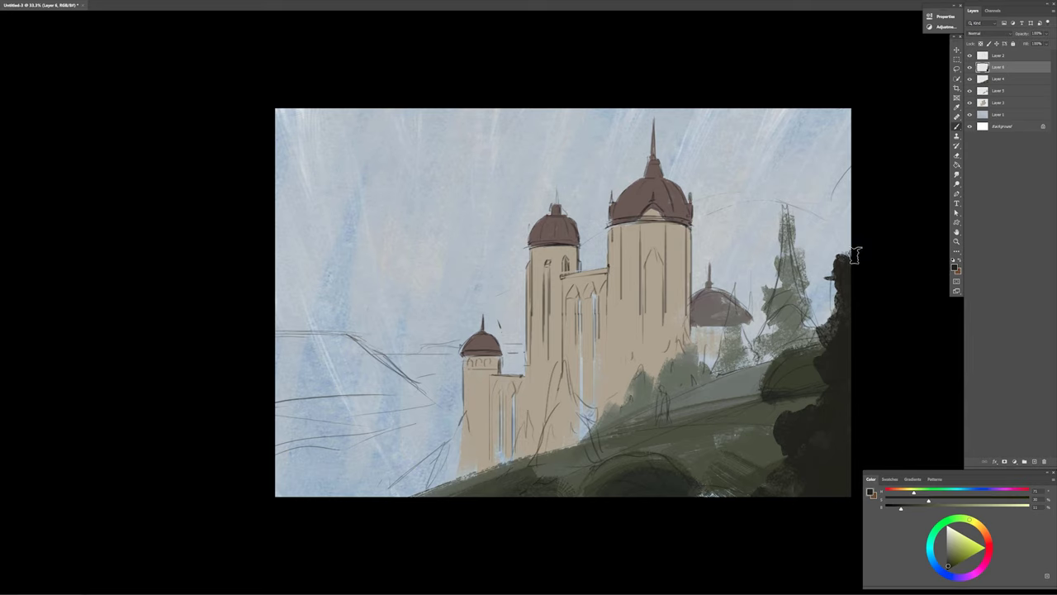
- Switch to the castle's colour layer and sample the tower's beige
right_click(630, 331)
left_click(652, 347)
mouse_move(900, 508)
left_mouse_down()
mouse_move(962, 509)
mouse_move(893, 500)
left_mouse_up()
left_click(643, 307, "alt")
- Lighten the beige to near-white and highlight the left edges of the dome and small left towers
left_click_drag(981, 507, 1017, 509)
left_click_drag(615, 228, 615, 314)
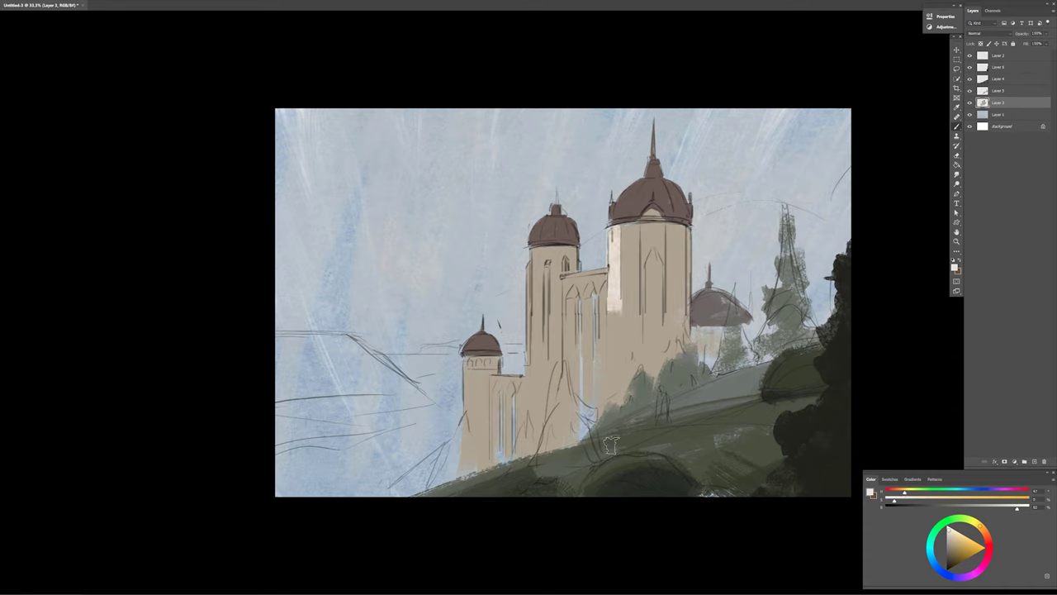
key("ctrl+z")
mouse_move(615, 228)
left_mouse_down()
mouse_move(614, 322)
mouse_move(621, 236)
left_mouse_up()
key("ctrl+z")
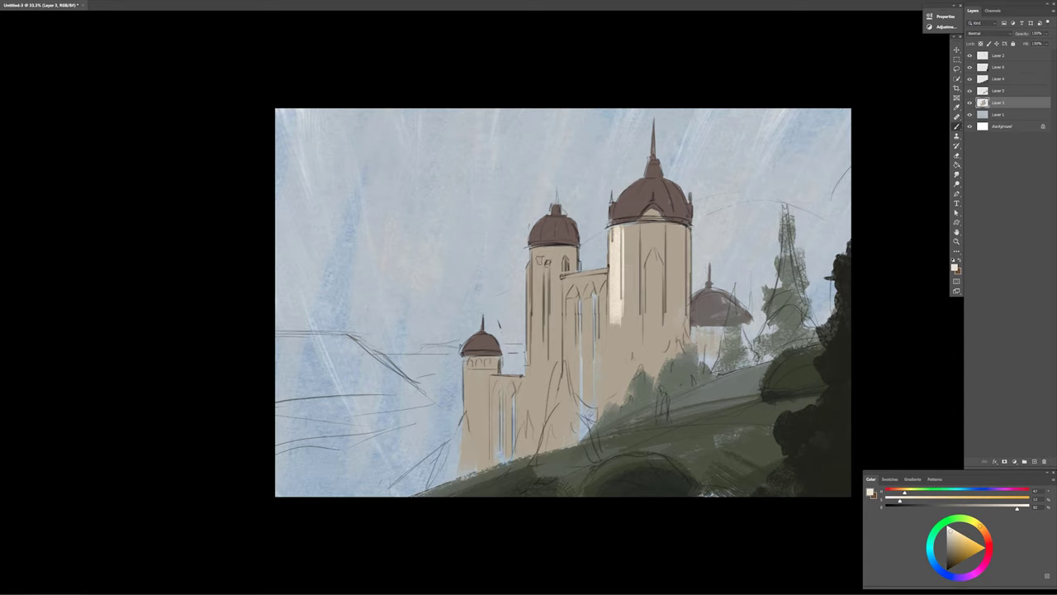
left_click_drag(540, 252, 532, 347)
left_click_drag(469, 360, 468, 415)
left_click_drag(537, 248, 537, 347)
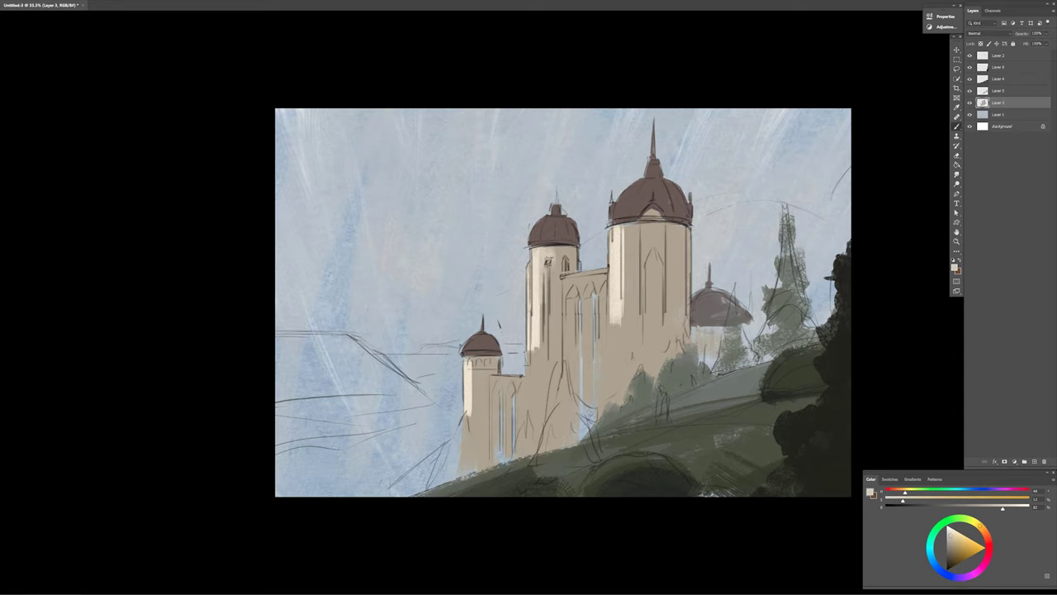
left_click(537, 321, "alt")
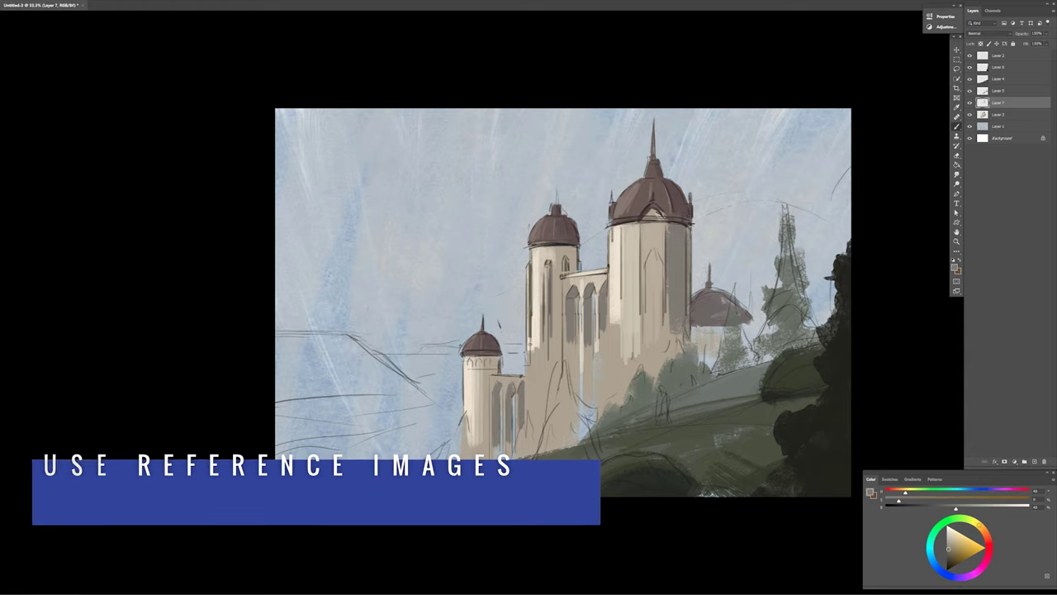
- Hide the sketch and shift the foliage layer's colour away from yellow with Color Balance
left_click(971, 55)
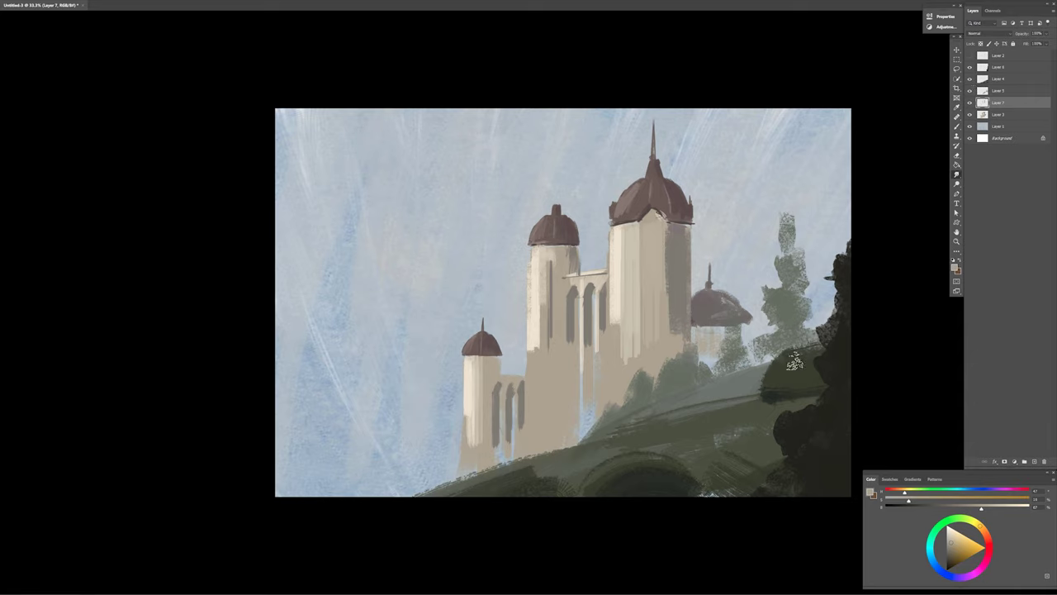
left_click(998, 90)
key("ctrl+b")
left_click_drag(530, 546, 526, 548)
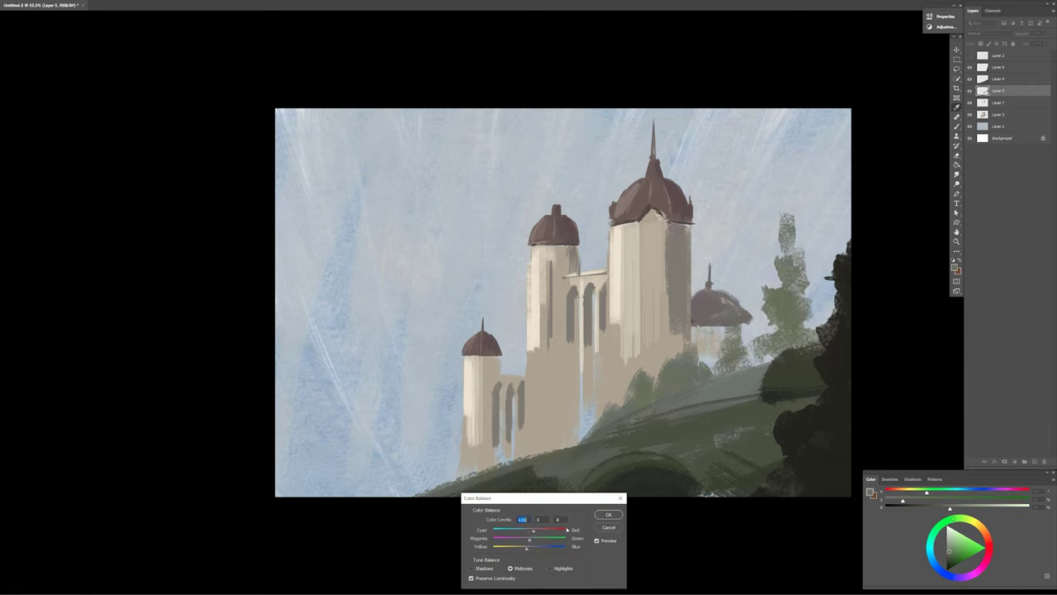
key("Return")
- Paint dark green over and up the right-hand tree
left_click_drag(950, 508, 937, 510)
left_click_drag(793, 357, 798, 252)
left_click_drag(784, 306, 778, 349)
left_click(777, 347, "alt")
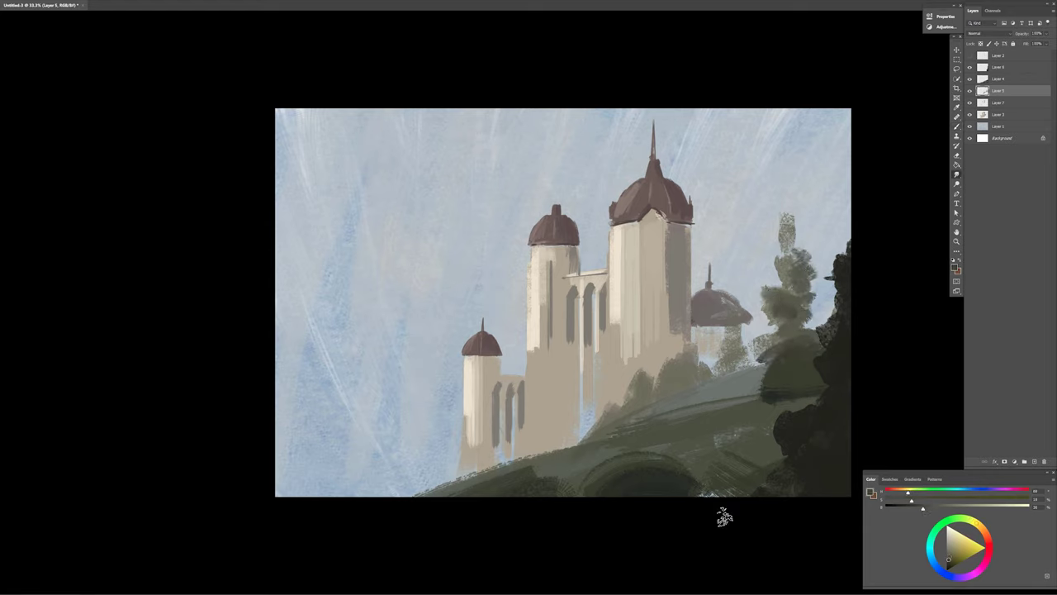
- On the domed tower's layer, repaint the right tower's lower section grey-tan
right_click(702, 307, "ctrl")
left_click(718, 326)
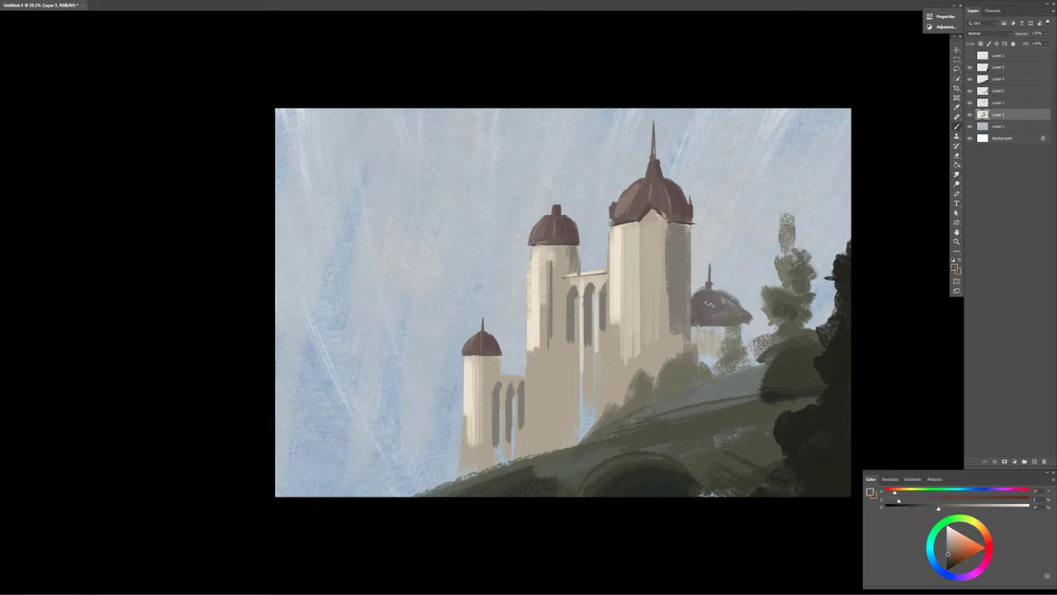
left_click_drag(888, 494, 919, 510)
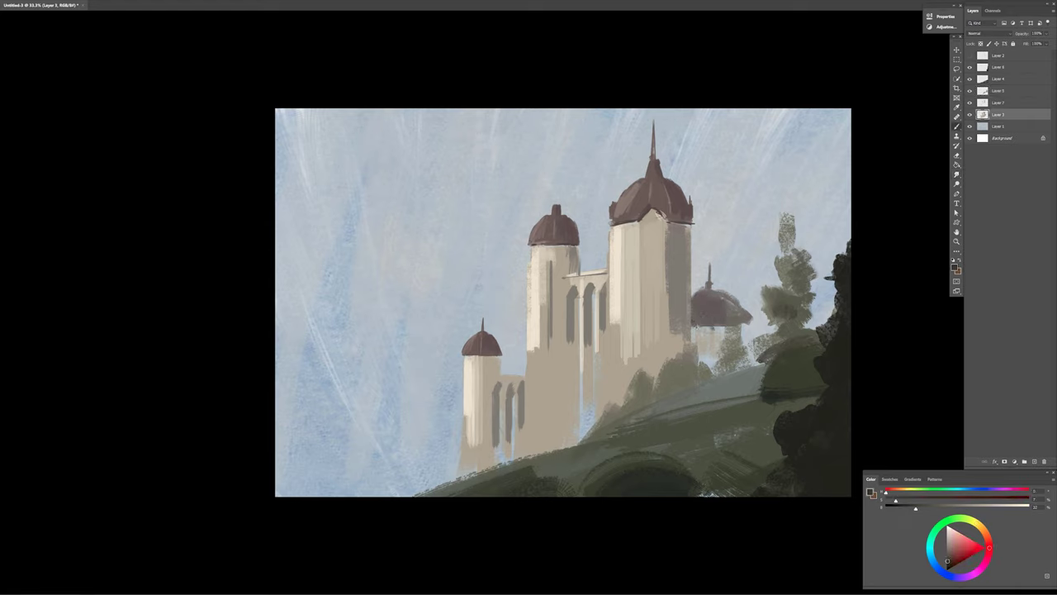
left_click(711, 329, "alt")
mouse_move(701, 331)
left_mouse_down()
mouse_move(699, 376)
mouse_move(716, 391)
left_mouse_up()
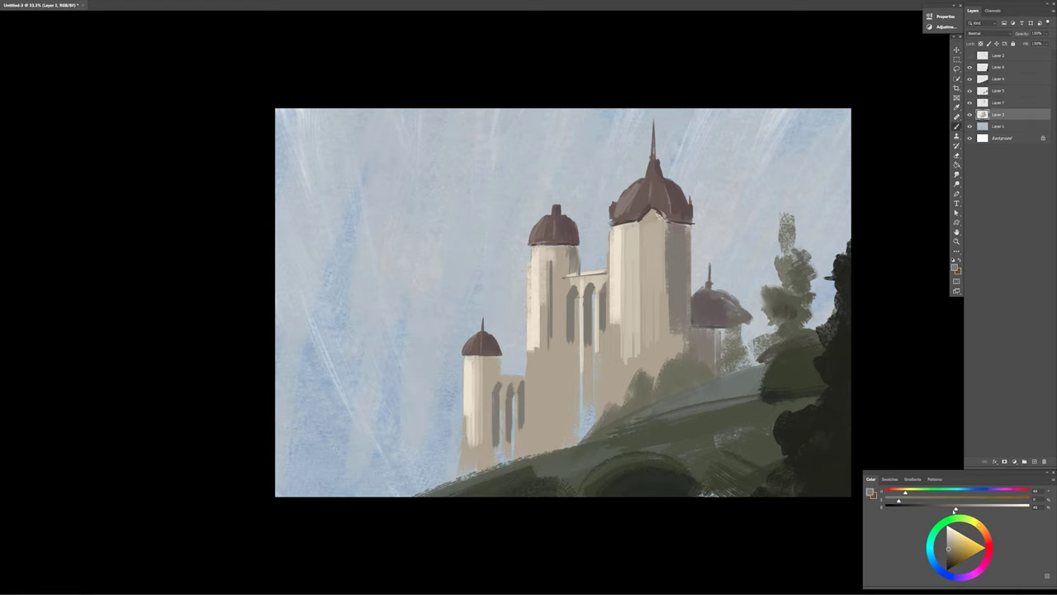
left_click(777, 450, "alt")
- Rebalance the layer's tones with a two-point Curves adjustment, lightening the hillside
key("ctrl+m")
left_click_drag(238, 423, 271, 380)
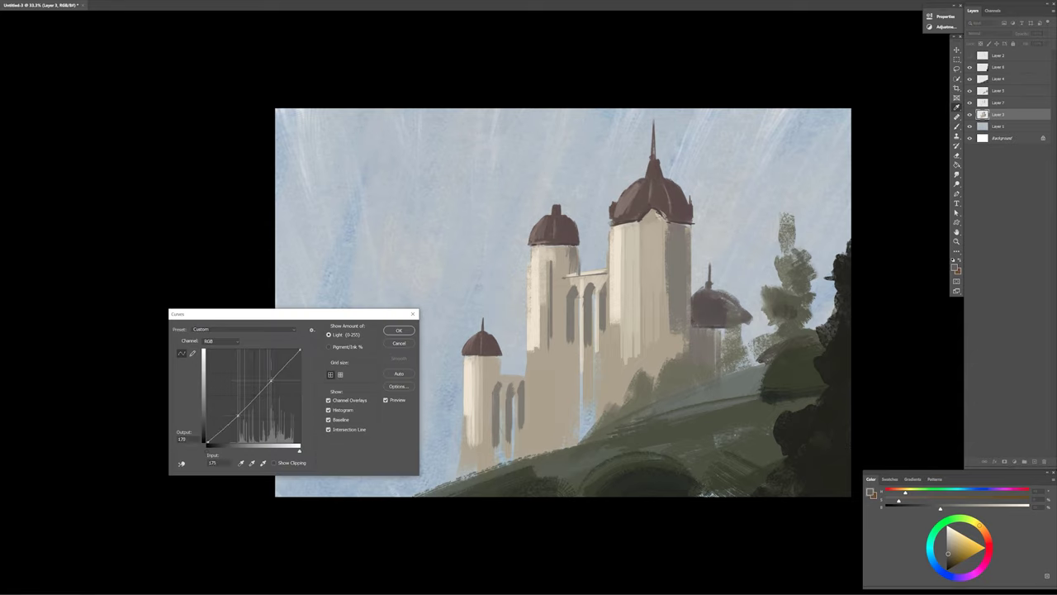
key("Return")
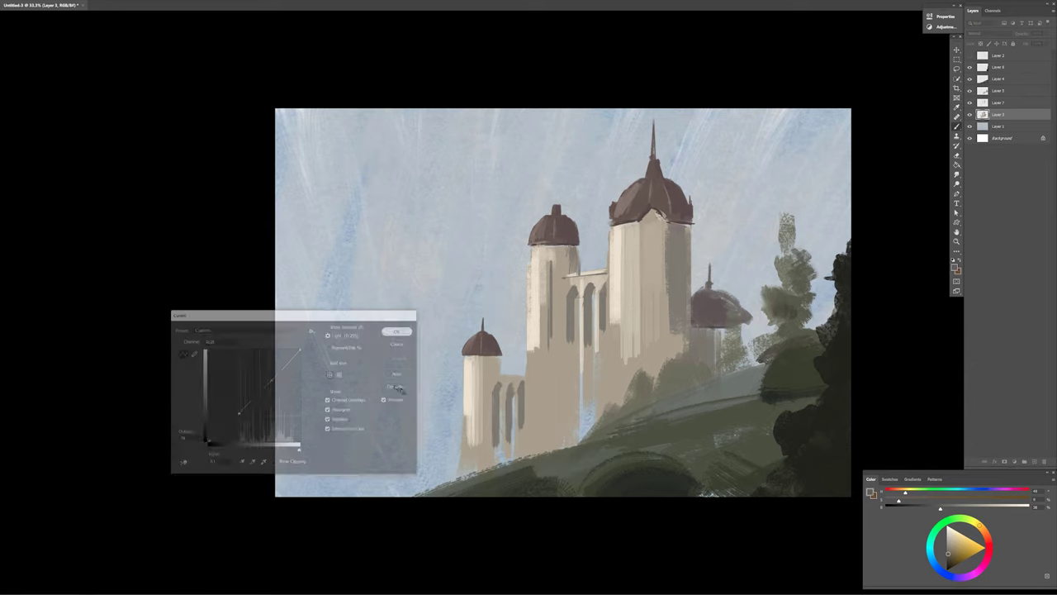
right_click(641, 266)
key("Escape")
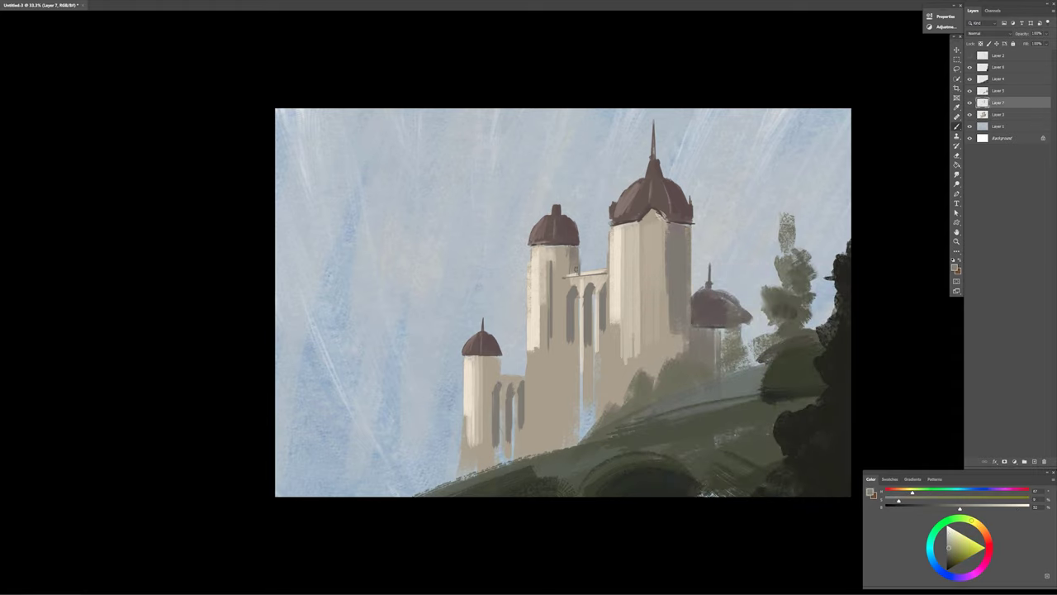
- Sample the dome's dark red and make it darker and more saturated
left_click(572, 264, "alt")
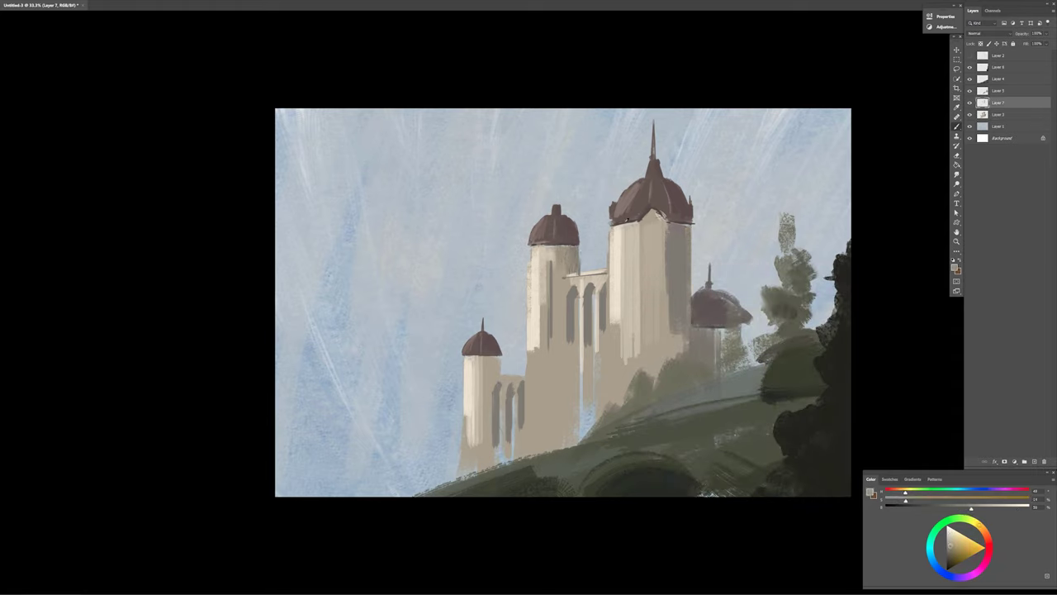
left_click(626, 218, "alt")
left_click(531, 247, "alt")
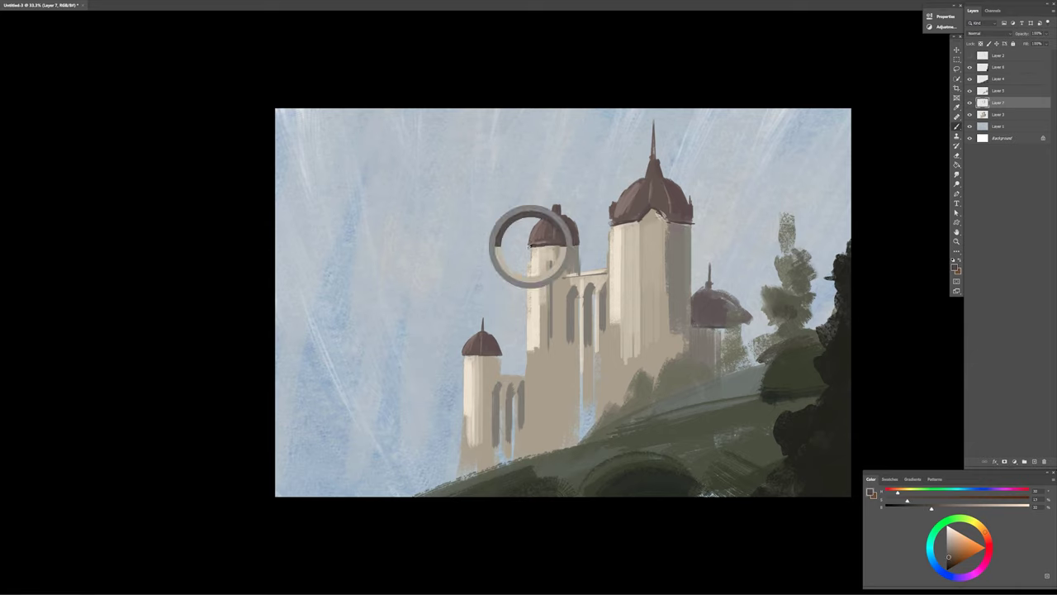
left_click(492, 362, "alt")
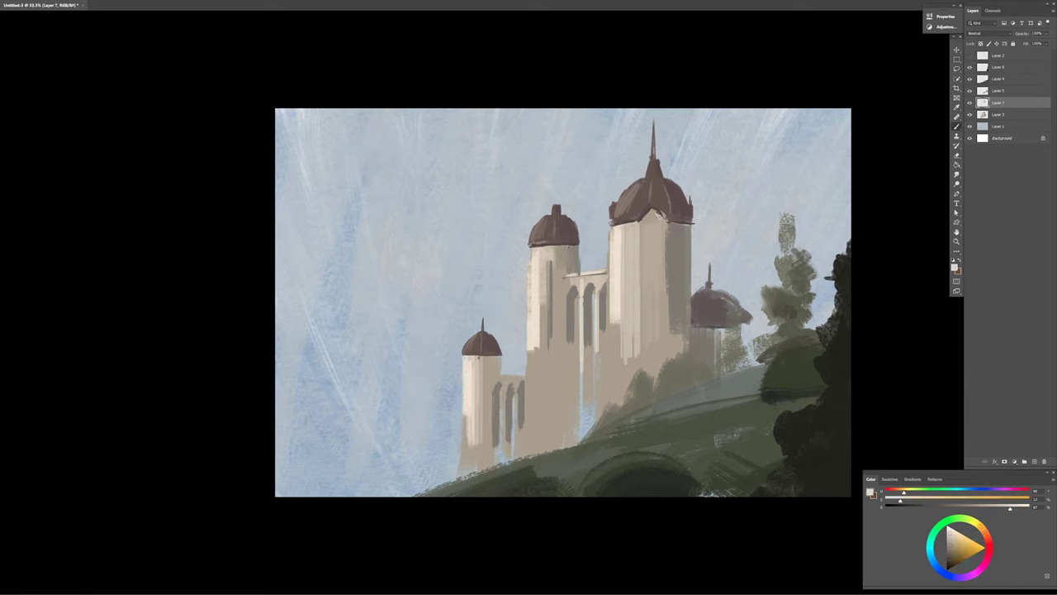
left_click_drag(902, 500, 909, 501)
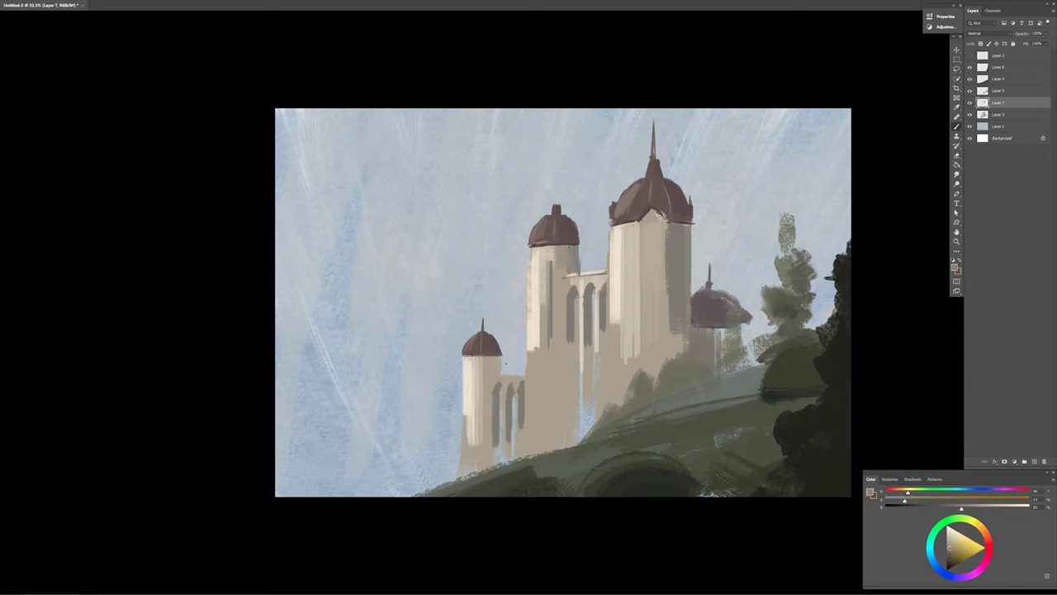
left_click(467, 364, "alt")
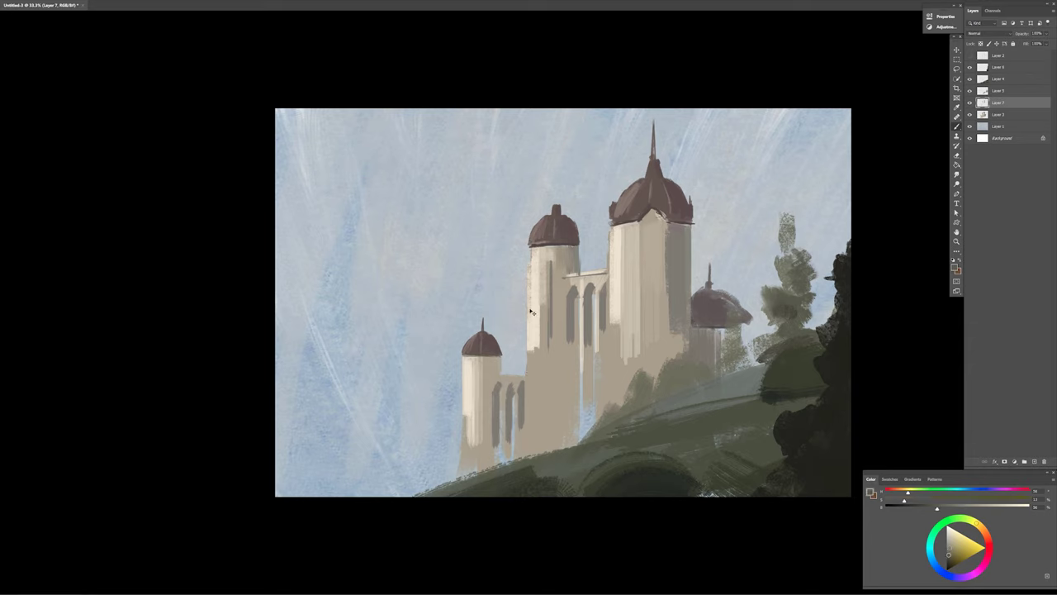
- On Layer 3, sample castle tones and settle on a lighter warm grey
key("alt+bracketleft")
left_click(519, 398, "alt")
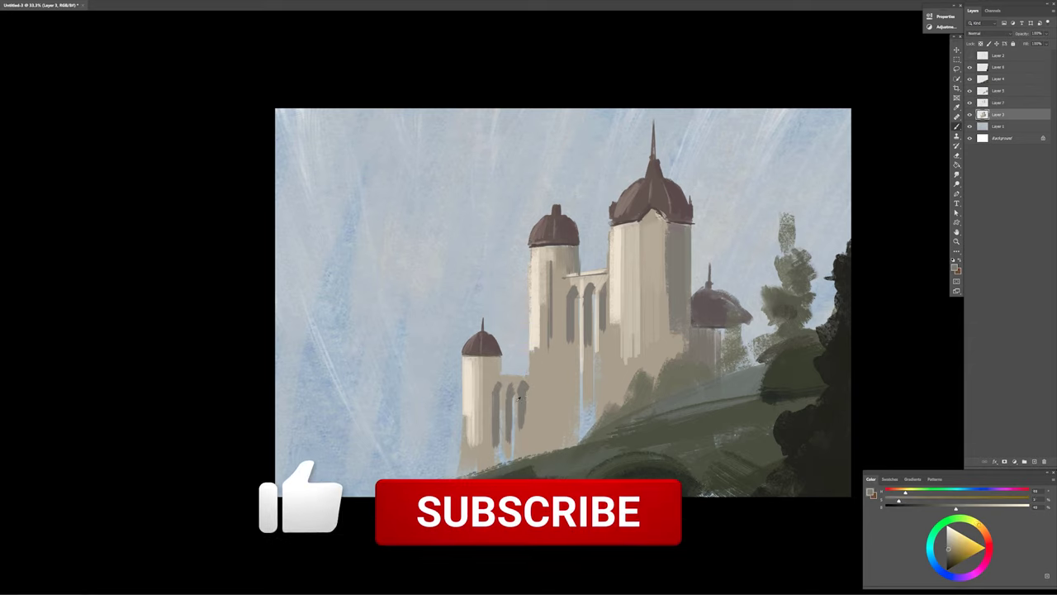
left_click(530, 424, "alt")
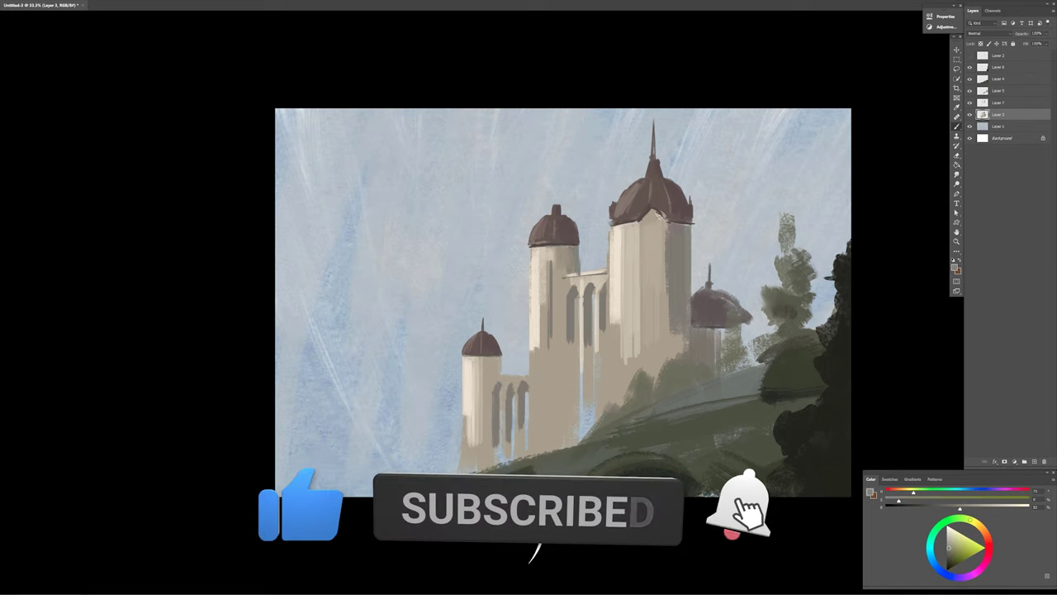
left_click(529, 483, "alt")
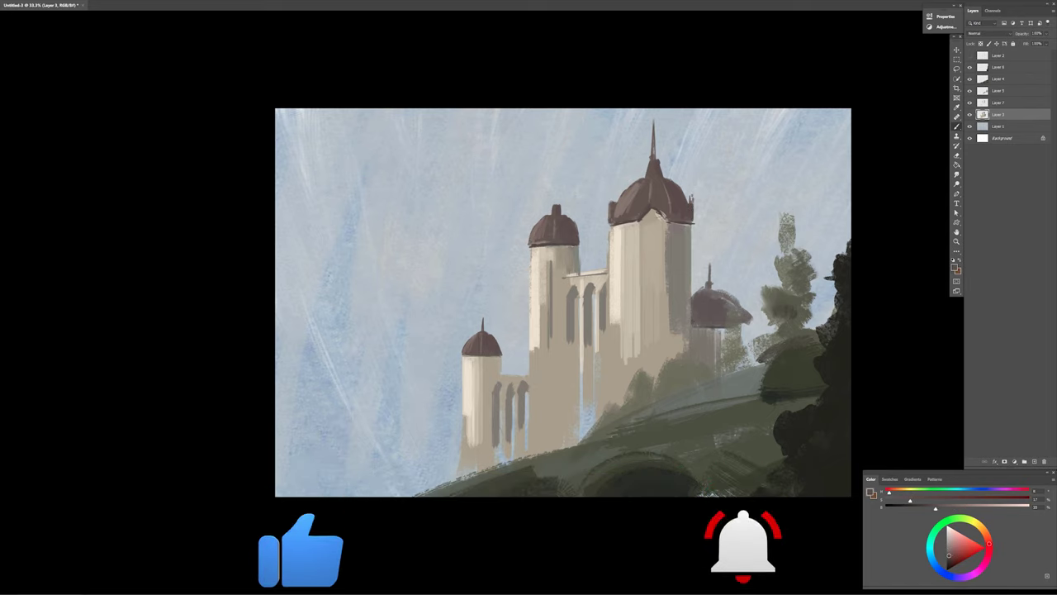
left_click(605, 307, "alt")
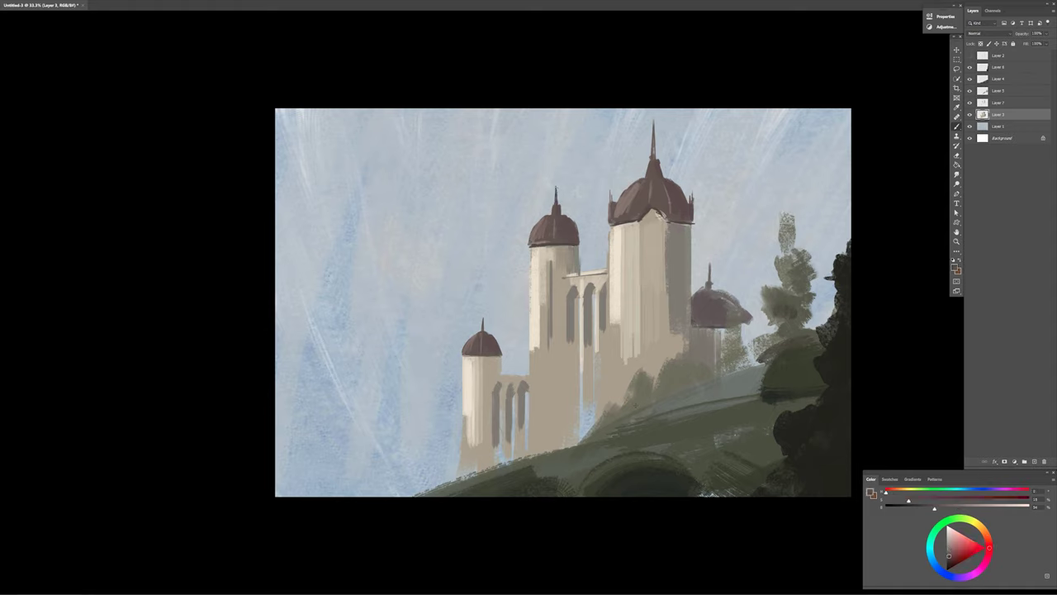
left_click(541, 228, "alt")
- With a new brush, paint light beige highlights along the left tower
right_click(755, 299)
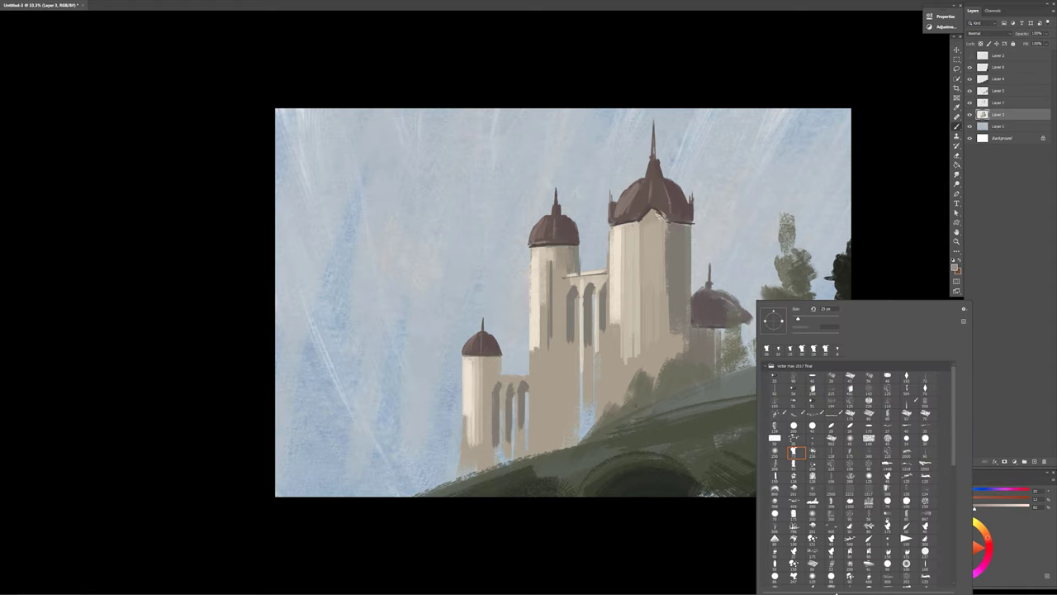
key("Escape")
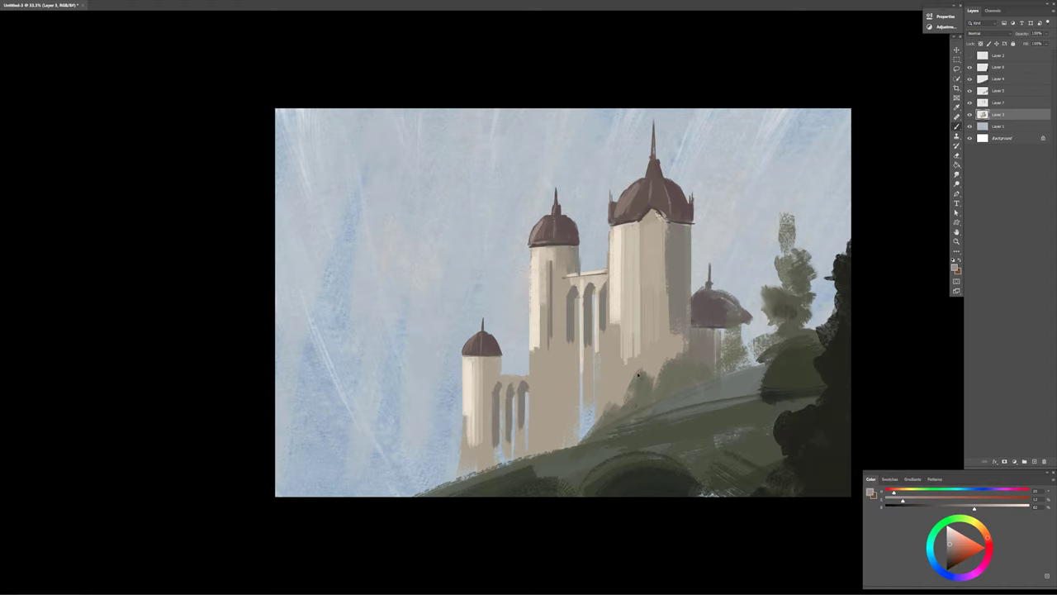
right_click(638, 376)
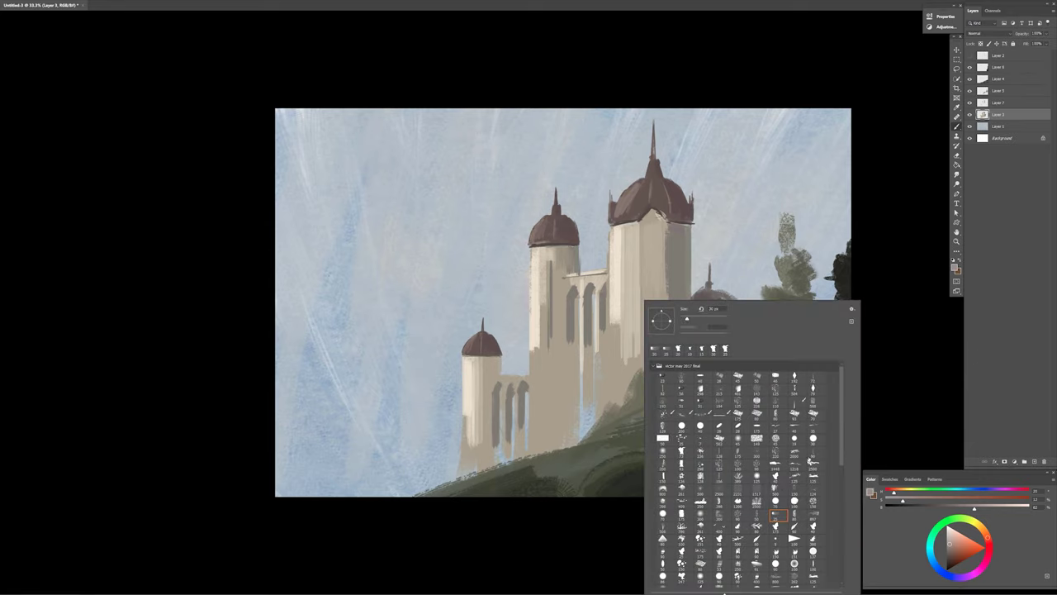
left_click(570, 321, "alt")
left_click(557, 342, "alt")
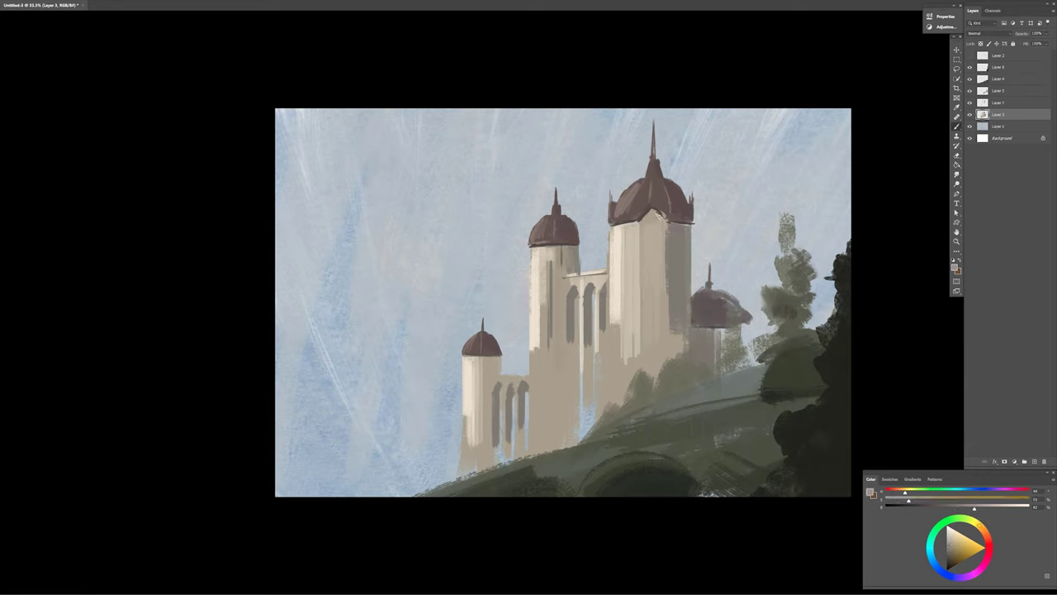
left_click_drag(540, 272, 539, 380)
left_click_drag(539, 322, 539, 421)
- Rework the right dome with vertical red-brown strokes and add a new empty layer
left_click(616, 413, "alt")
left_click(616, 413, "ctrl")
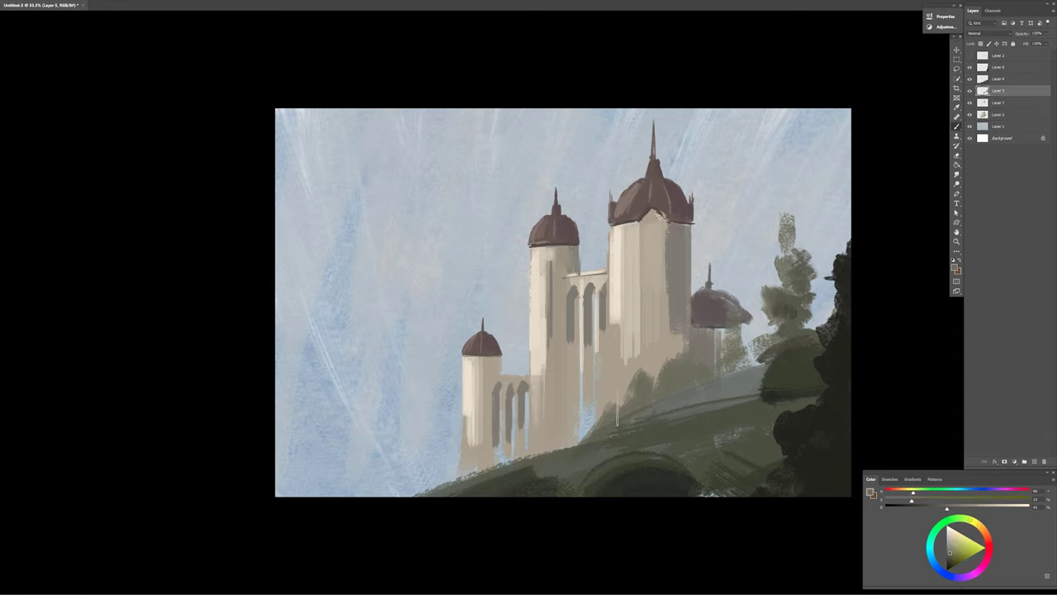
left_click(707, 341, "ctrl")
left_click(719, 314, "alt")
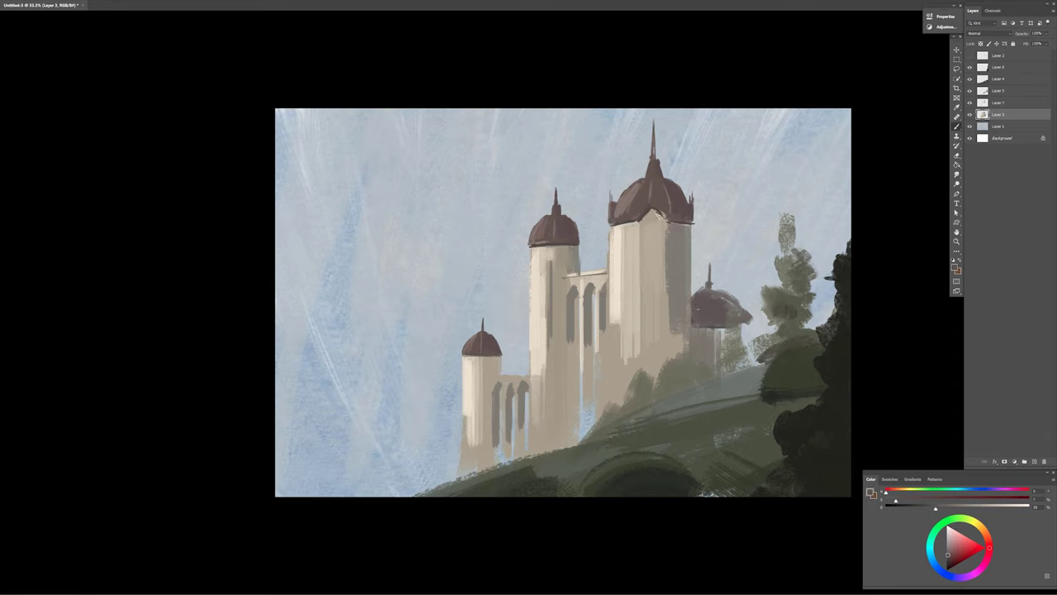
mouse_move(694, 326)
left_mouse_down()
mouse_move(717, 372)
mouse_move(753, 367)
left_mouse_up()
left_click_drag(698, 322, 719, 371)
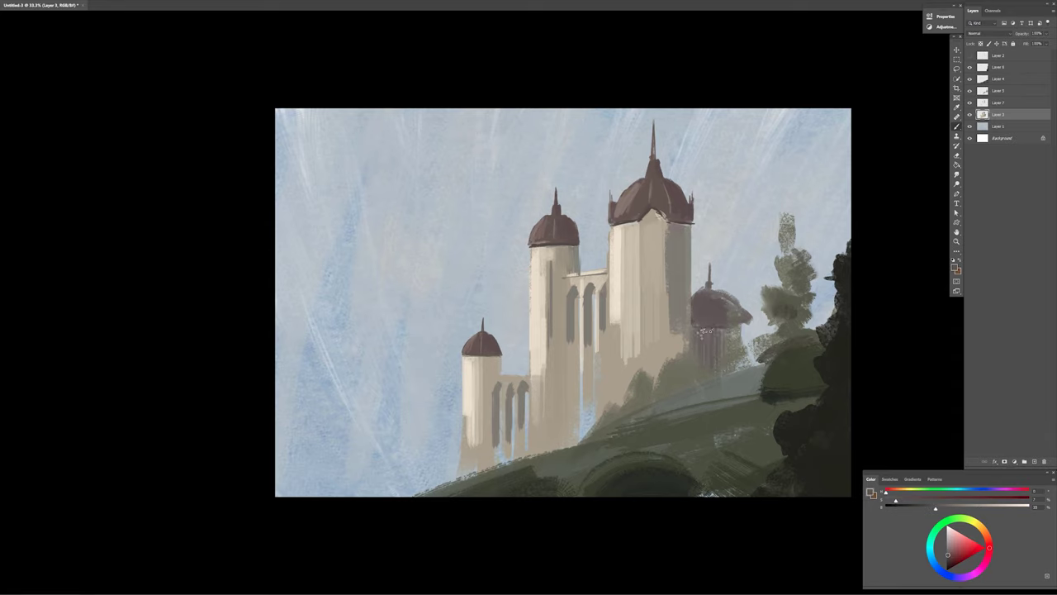
left_click_drag(731, 318, 750, 372)
left_click(753, 347, "alt")
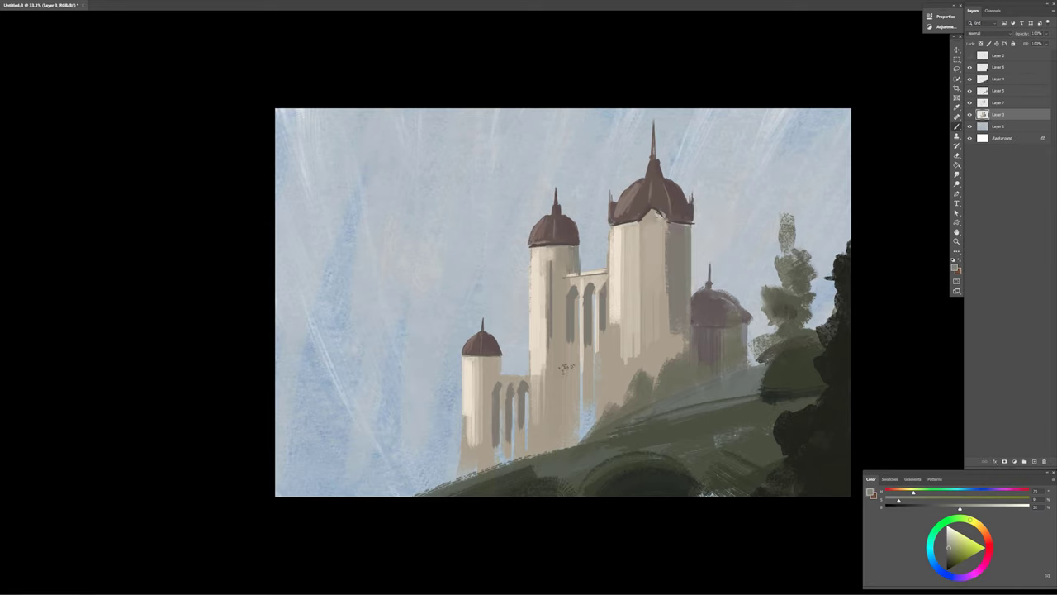
key("ctrl+shift+alt+n")
- Paint light blue sea strokes across the lower left, undoing a teal sky stroke
left_click(396, 372, "alt")
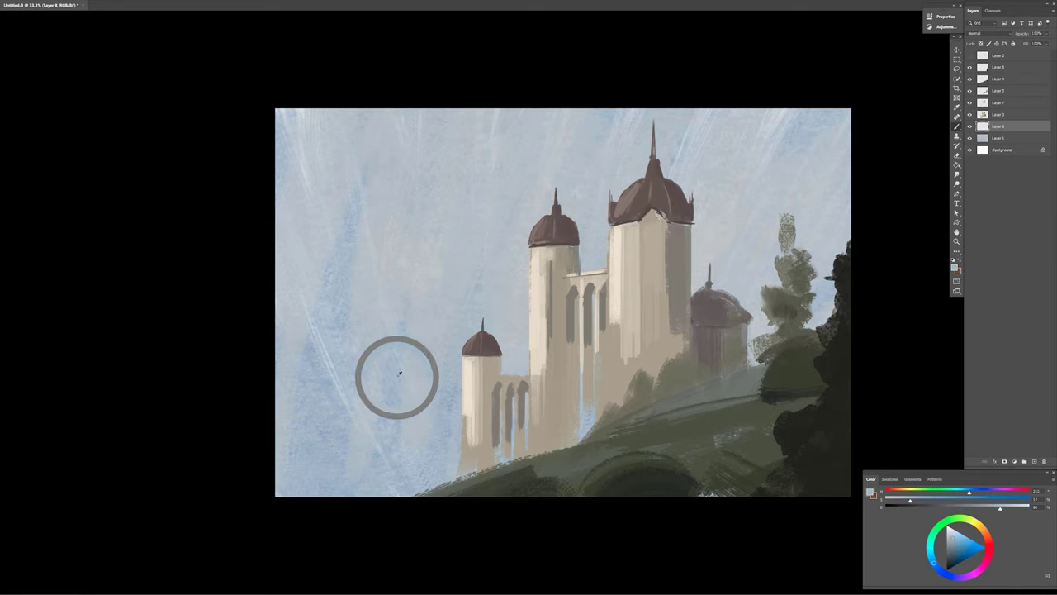
right_click(658, 397)
key("Return")
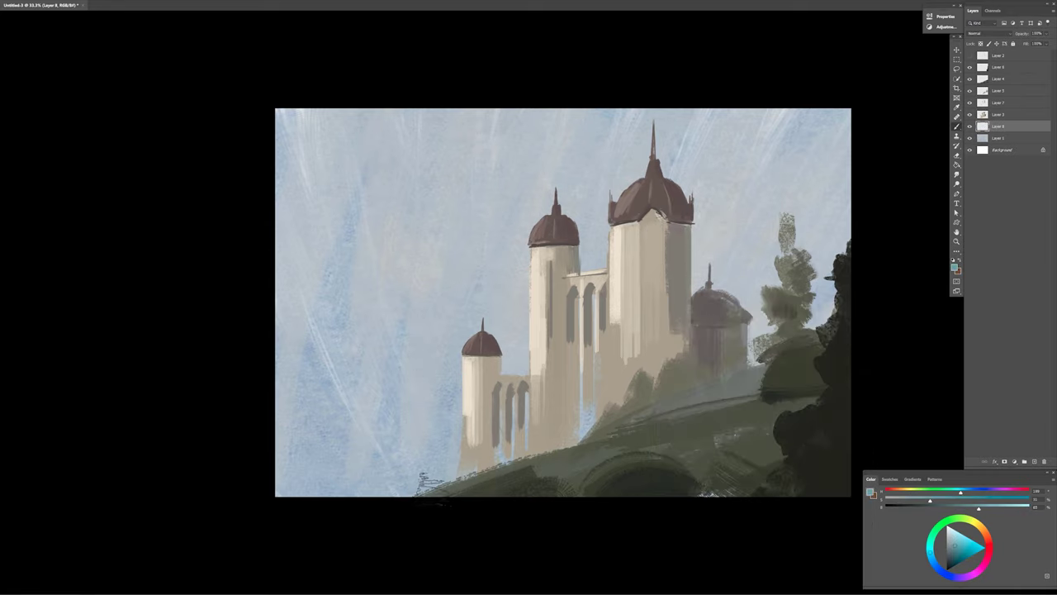
mouse_move(371, 479)
left_mouse_down()
mouse_move(284, 448)
mouse_move(314, 402)
mouse_move(248, 425)
left_mouse_up()
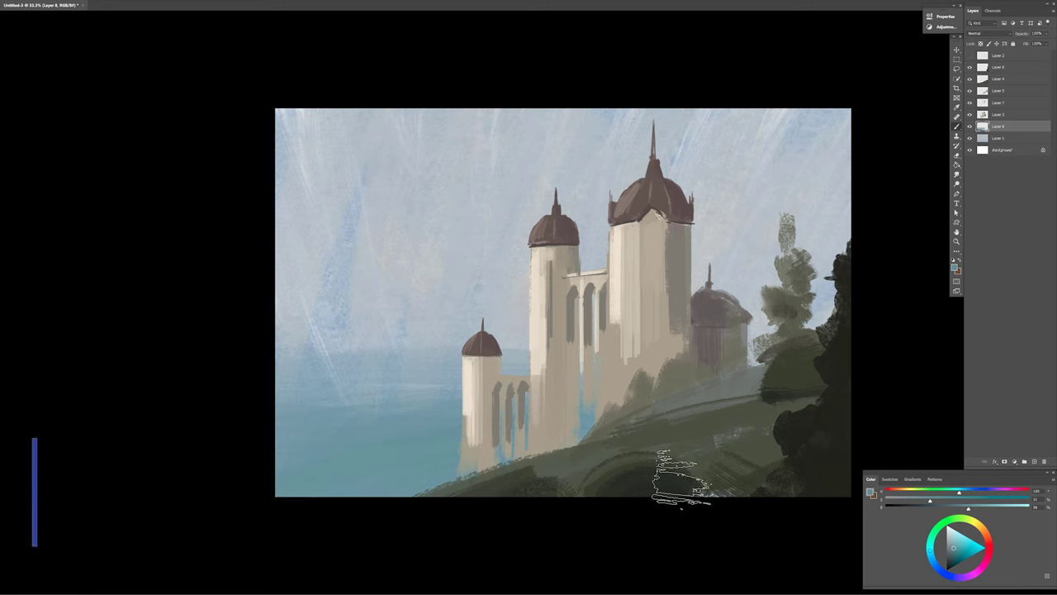
left_click_drag(712, 213, 767, 167)
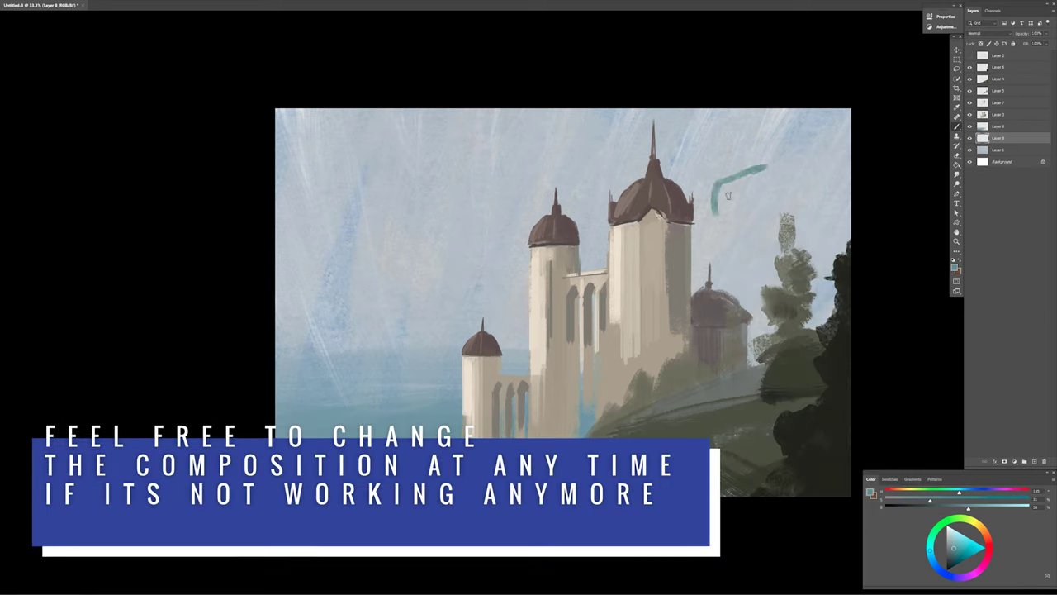
key("ctrl+z")
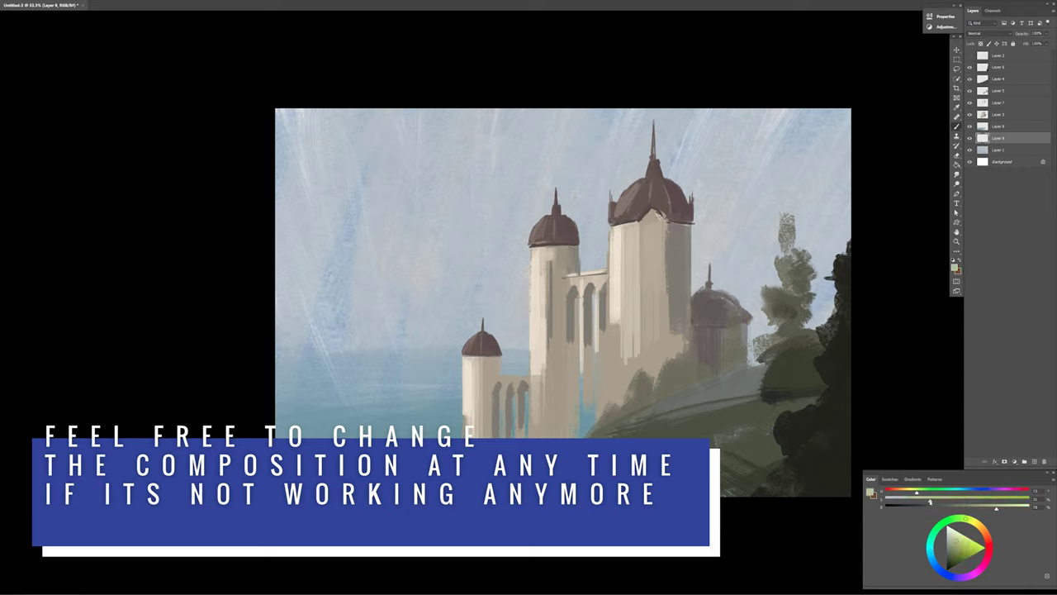
- Switch to Layer 7 and pick a lighter tone sampled from the canvas
left_click_drag(930, 500, 915, 501)
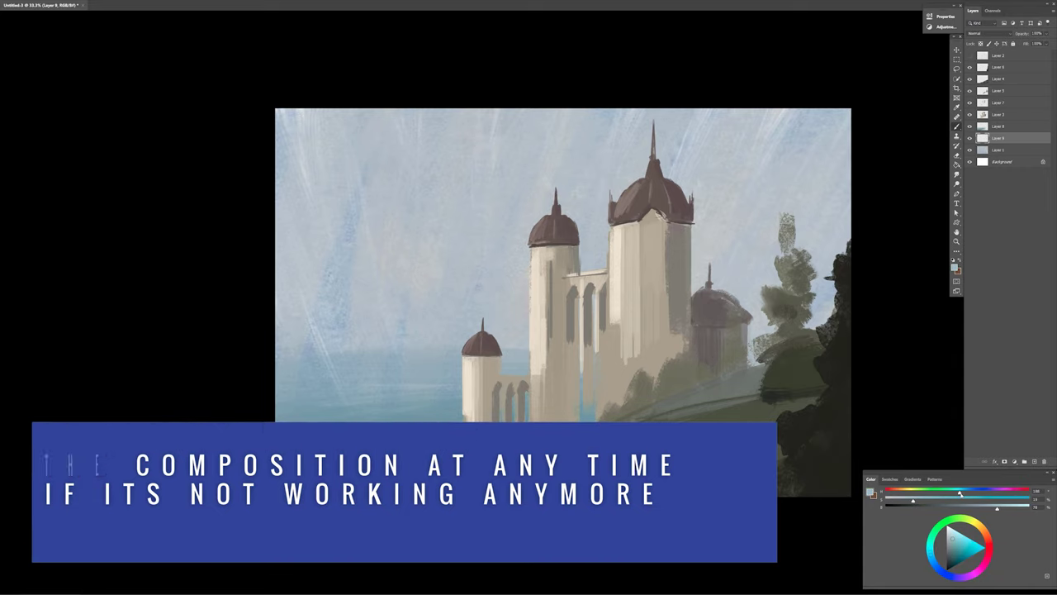
left_click_drag(912, 493, 969, 492)
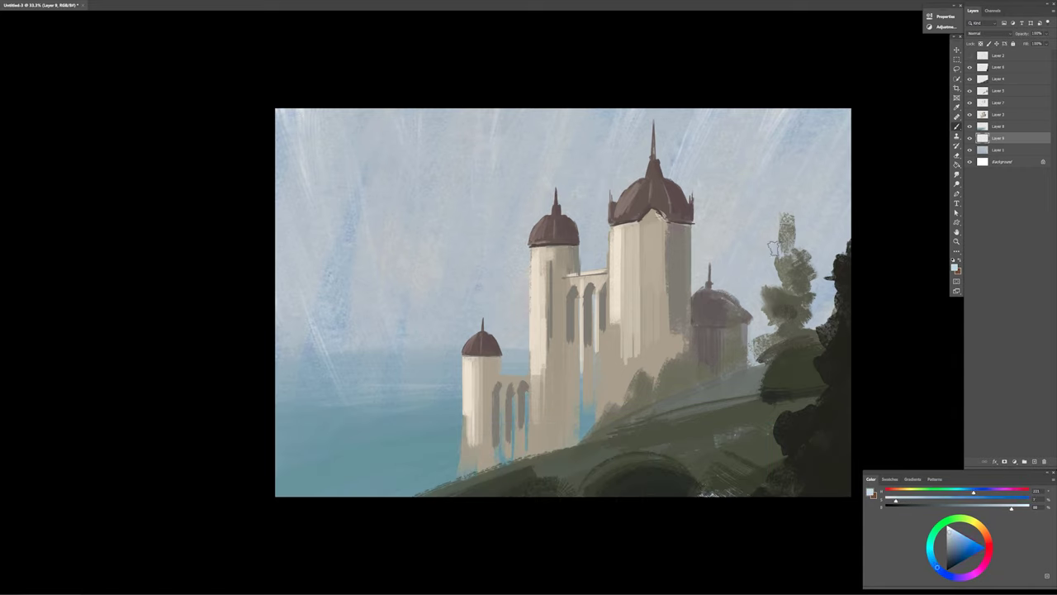
left_click(998, 102)
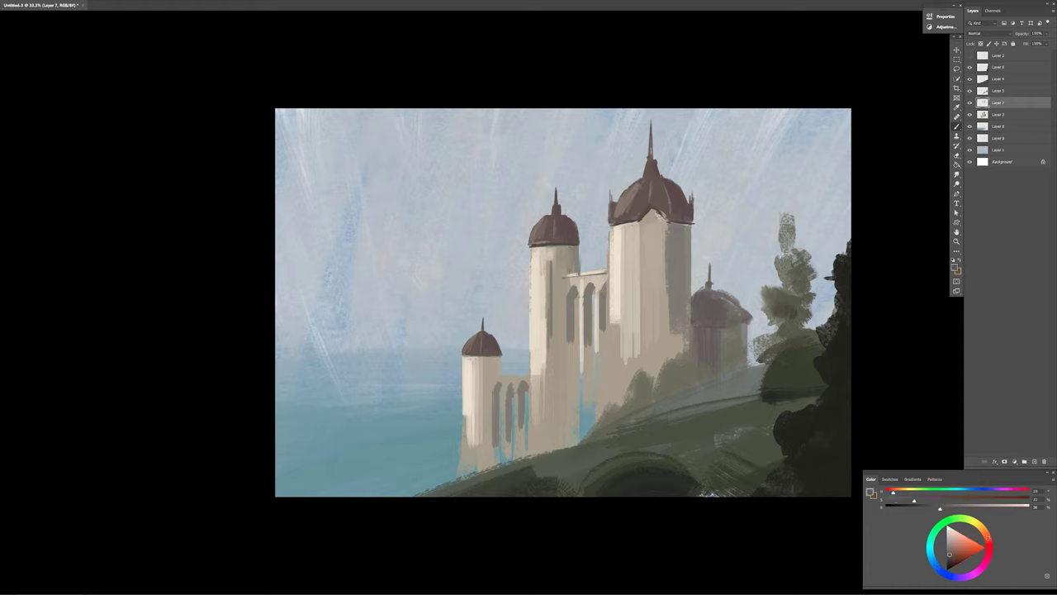
left_click(639, 287, "alt")
right_click(501, 299)
key("Escape")
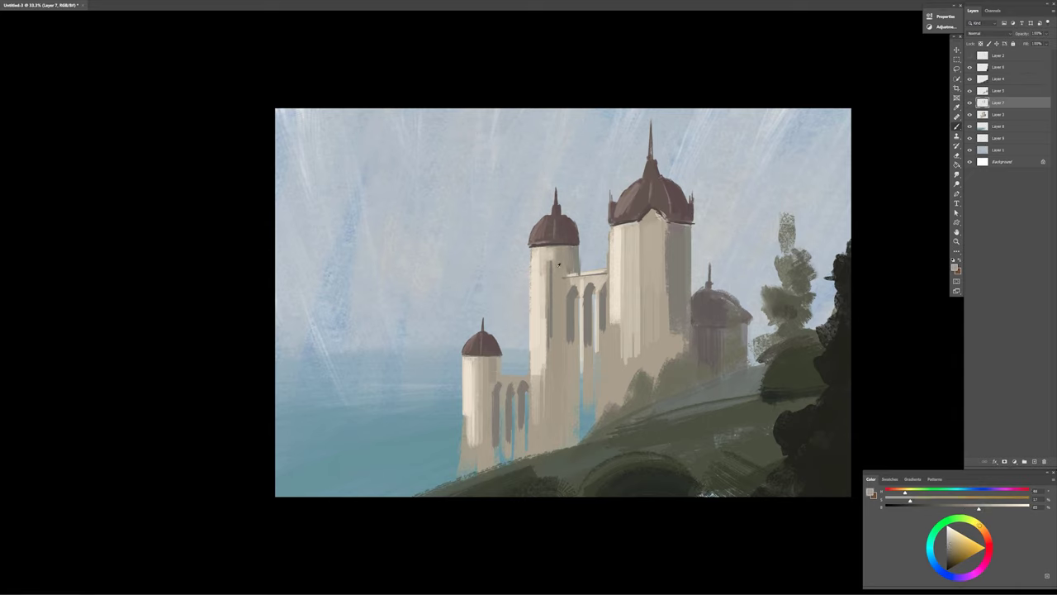
- Sample a darker muted tower tone and add the new empty Layer 10
left_click(489, 429, "alt")
left_click(500, 395, "alt")
left_click(496, 417, "alt")
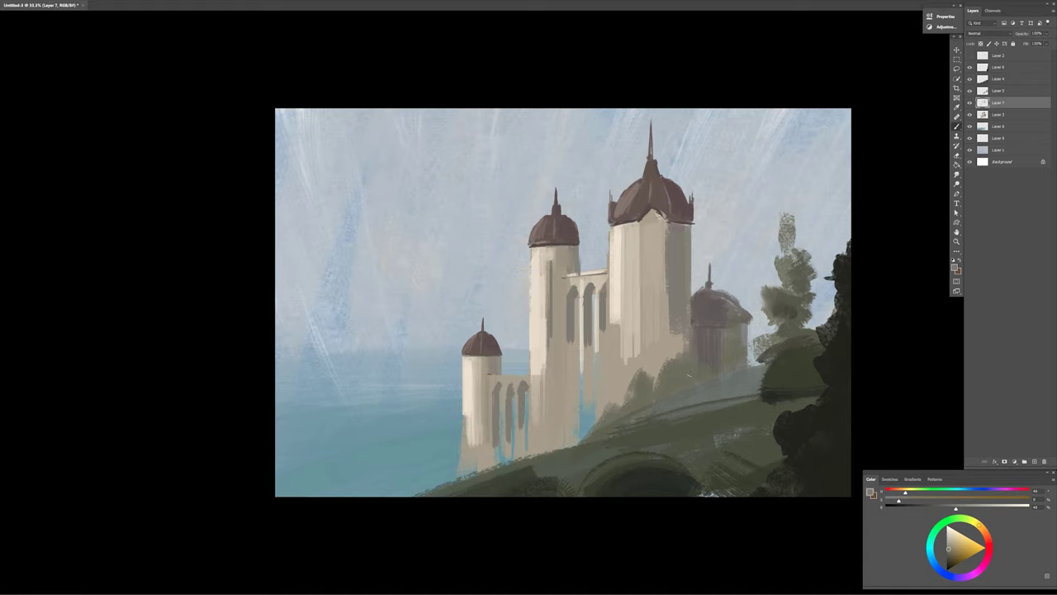
right_click(434, 415, "ctrl")
left_click(458, 425)
key("ctrl+shift+alt+n")
- Sample the water teal and paint a dark teal left headland and a distant hill behind the small tower
right_click(727, 299)
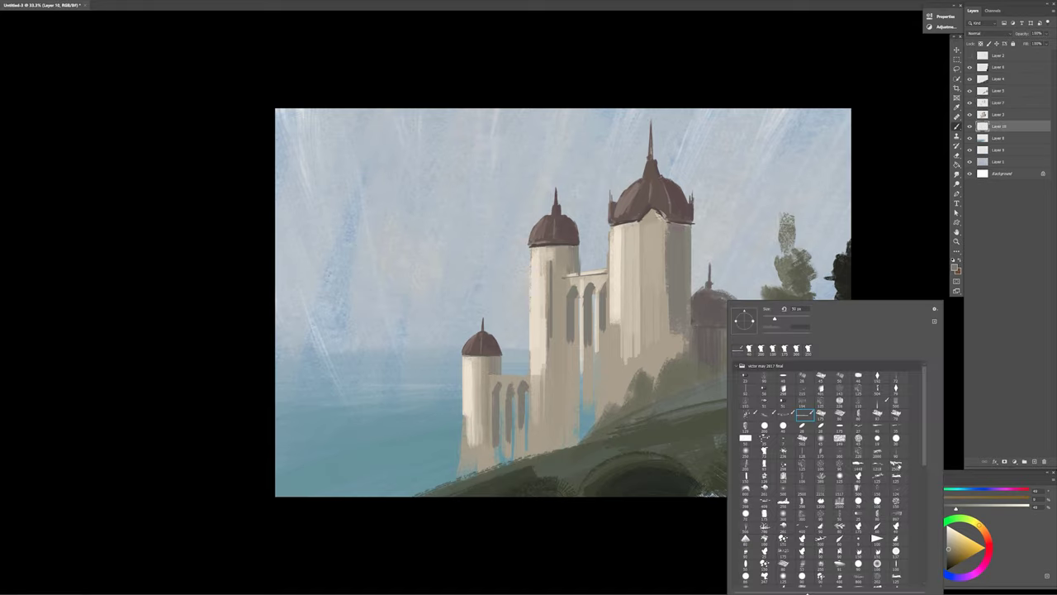
left_click(741, 196)
left_click(443, 437, "alt")
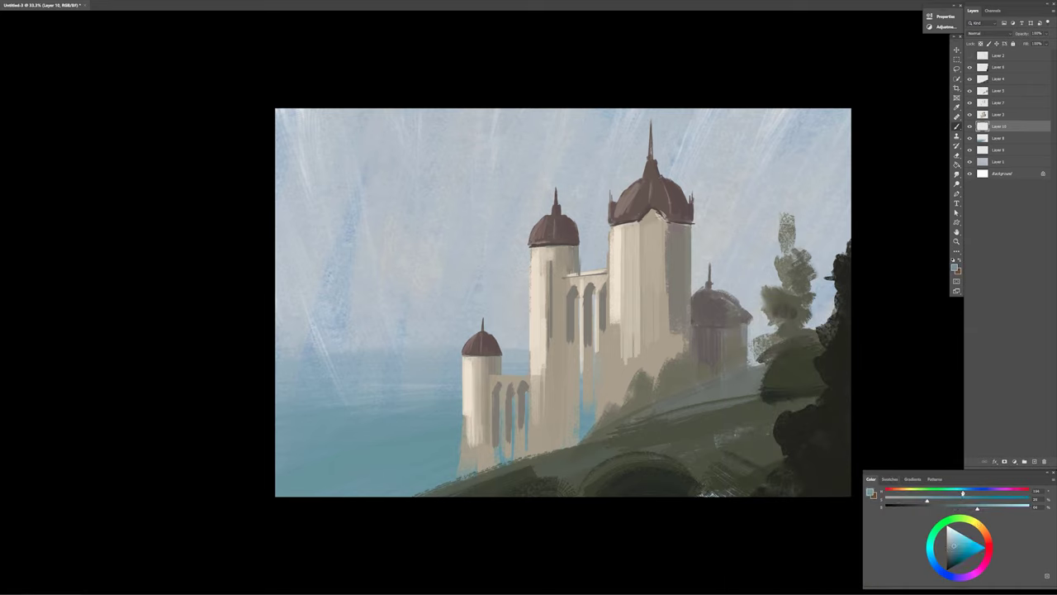
left_click_drag(277, 347, 425, 409)
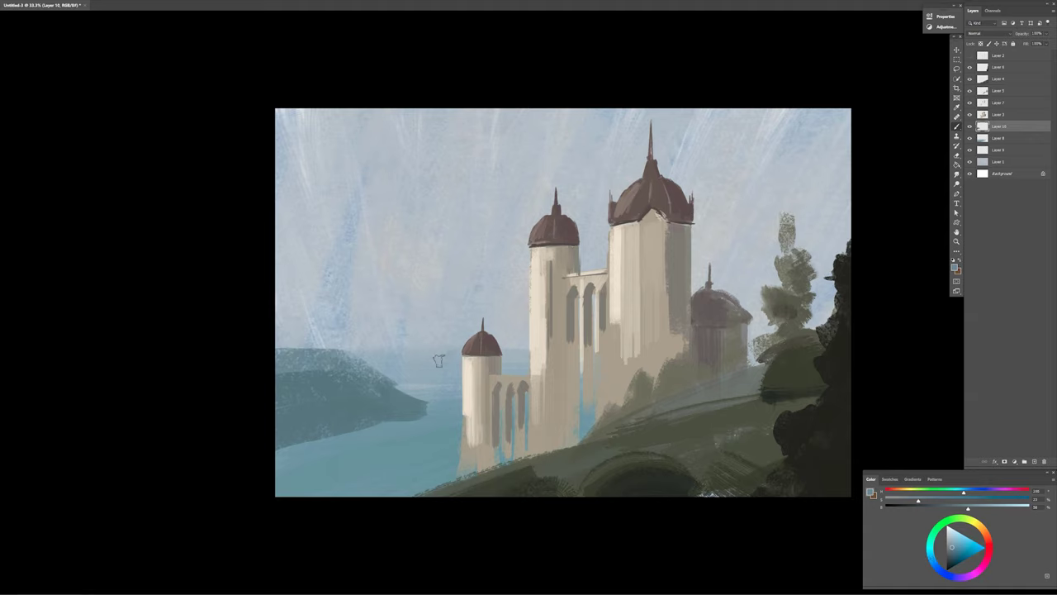
mouse_move(439, 361)
left_mouse_down()
mouse_move(521, 355)
mouse_move(417, 367)
left_mouse_up()
left_click_drag(504, 372, 439, 364)
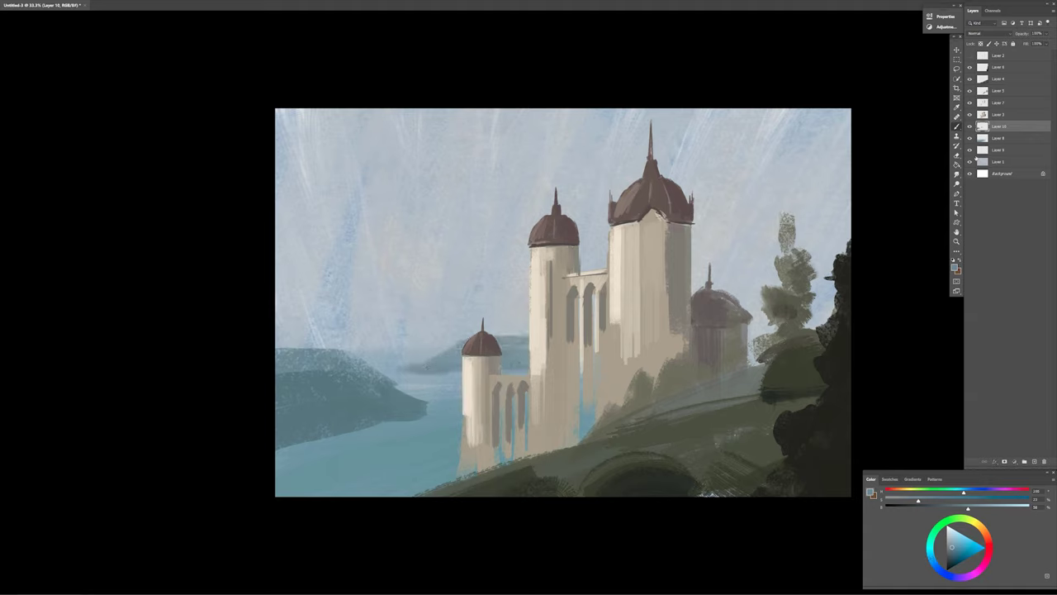
- On Layer 8, paint a pale mist band along the horizon
key("alt+bracketleft")
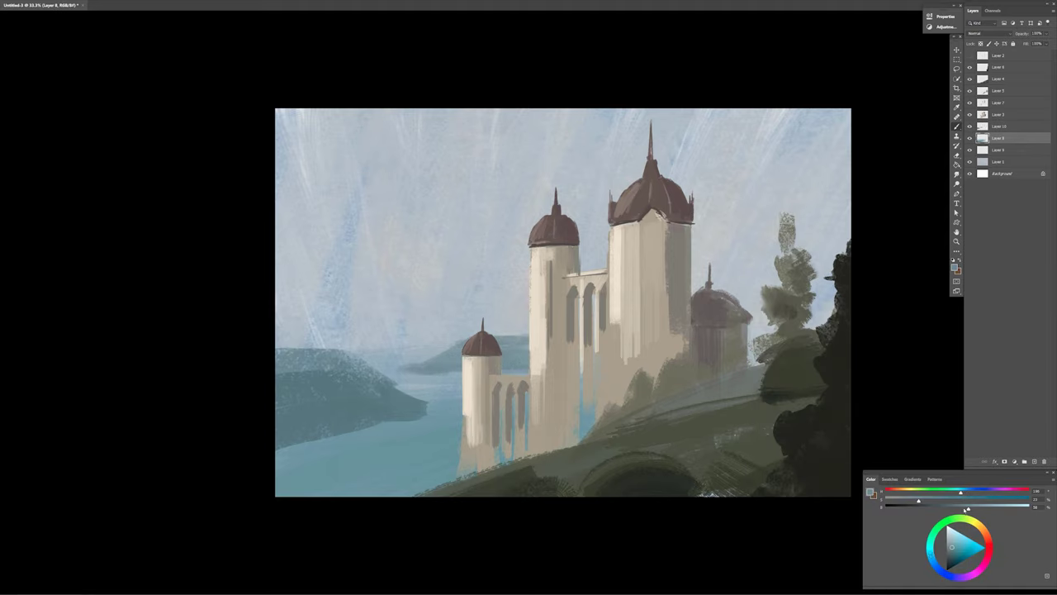
left_click_drag(278, 341, 506, 336)
left_click_drag(360, 339, 476, 340)
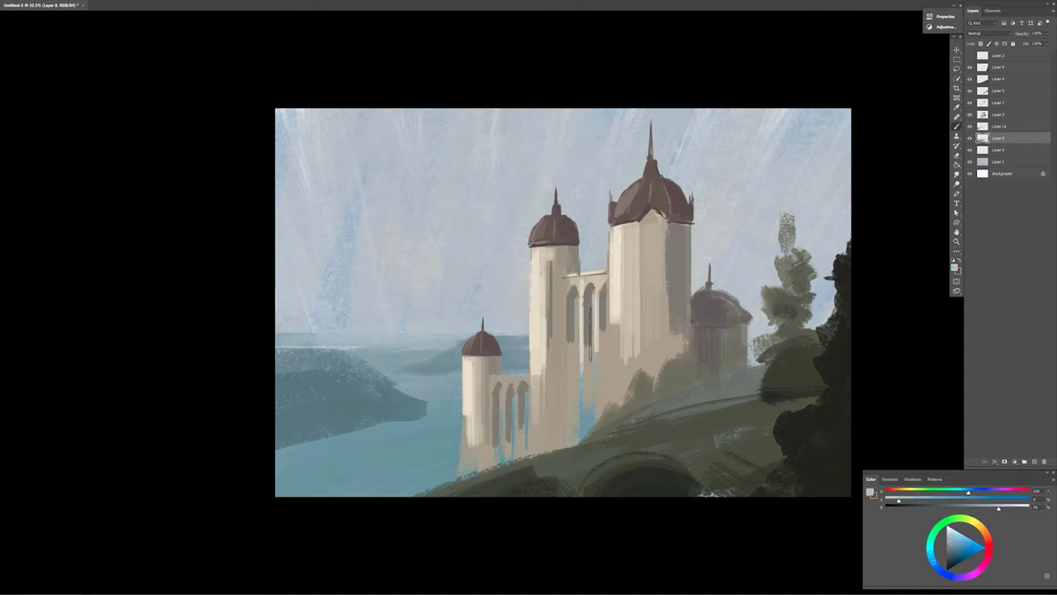
left_click(446, 388, "alt")
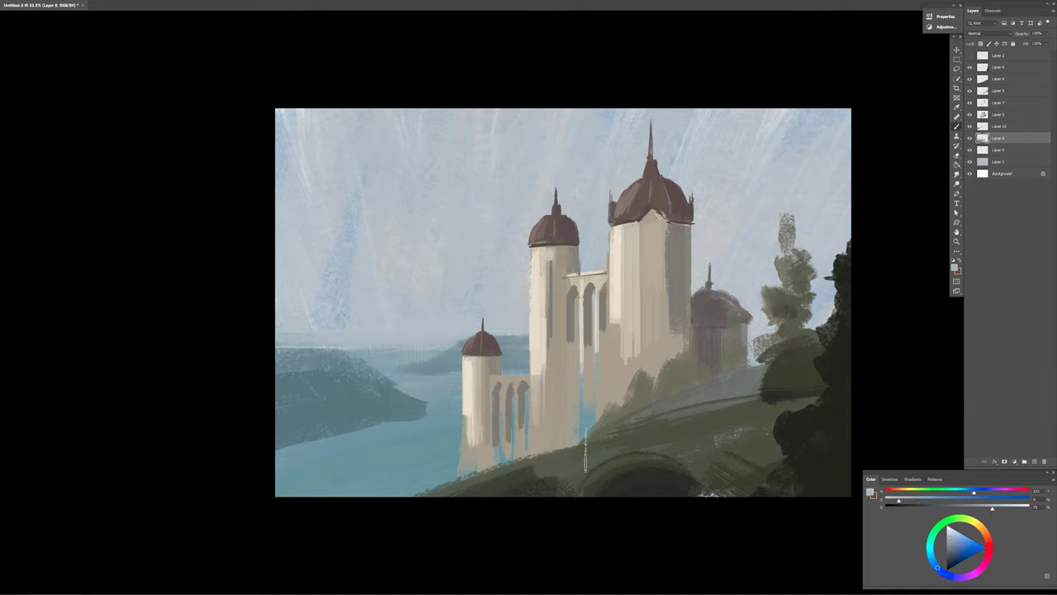
- Switch brushes and add speckled texture to the upper headland on Layer 10
right_click(585, 450)
left_click(946, 510)
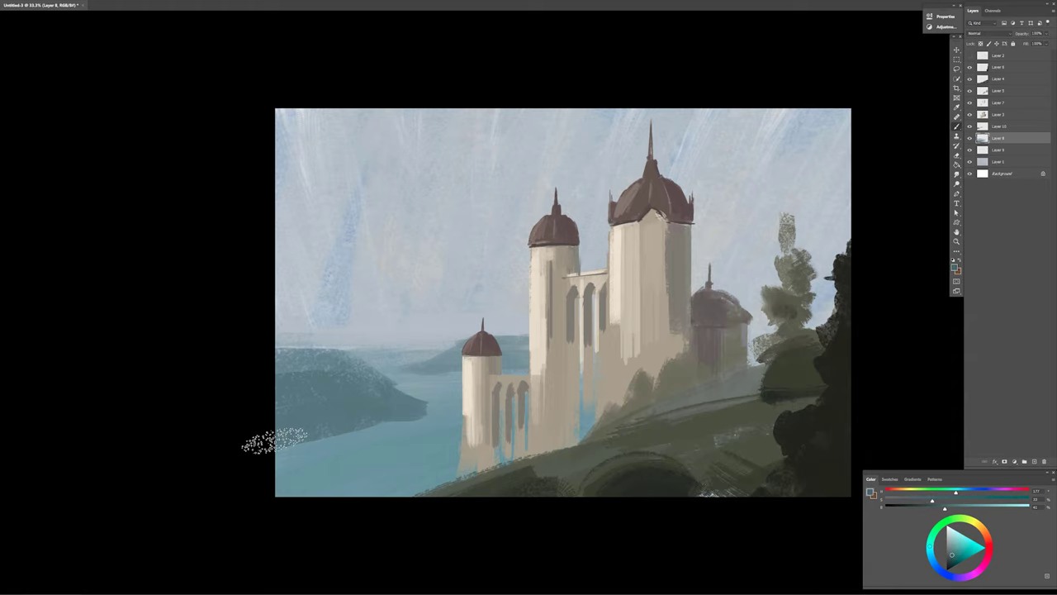
right_click(403, 407)
left_click(417, 417)
left_click_drag(281, 409, 434, 427)
key("ctrl+z")
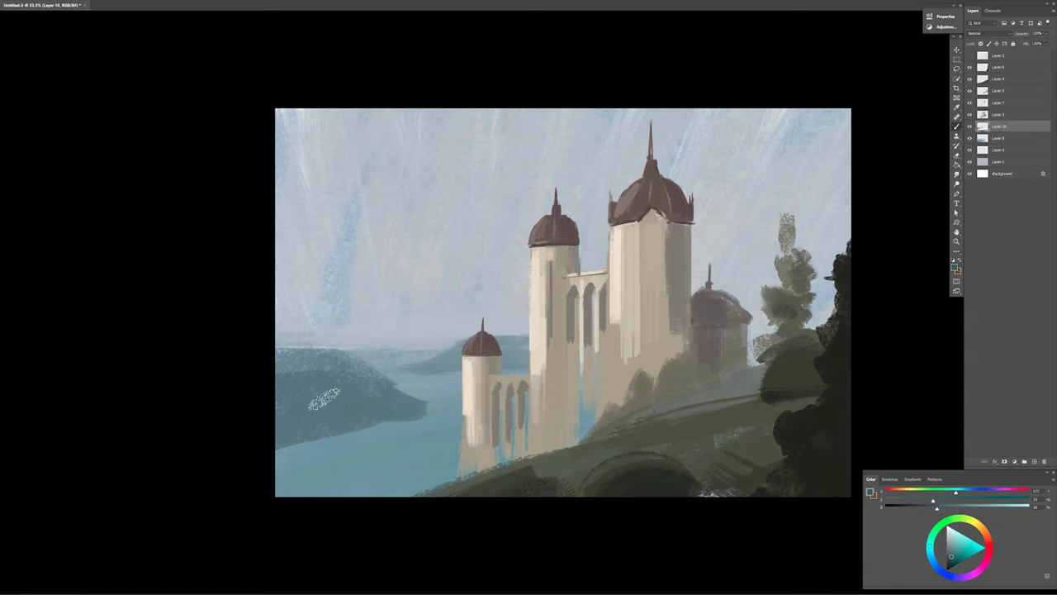
mouse_move(281, 398)
left_mouse_down()
mouse_move(330, 374)
mouse_move(396, 413)
left_mouse_up()
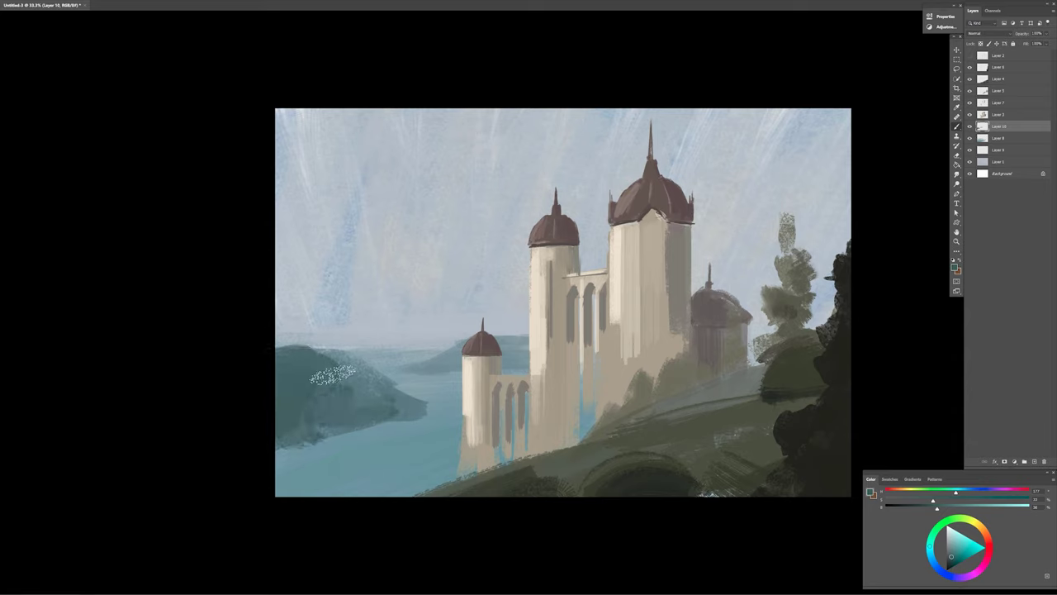
- Repaint the headland darker and extend its shoreline toward the castle
left_click_drag(306, 430, 438, 421)
left_click_drag(277, 446, 347, 442)
key("ctrl+z")
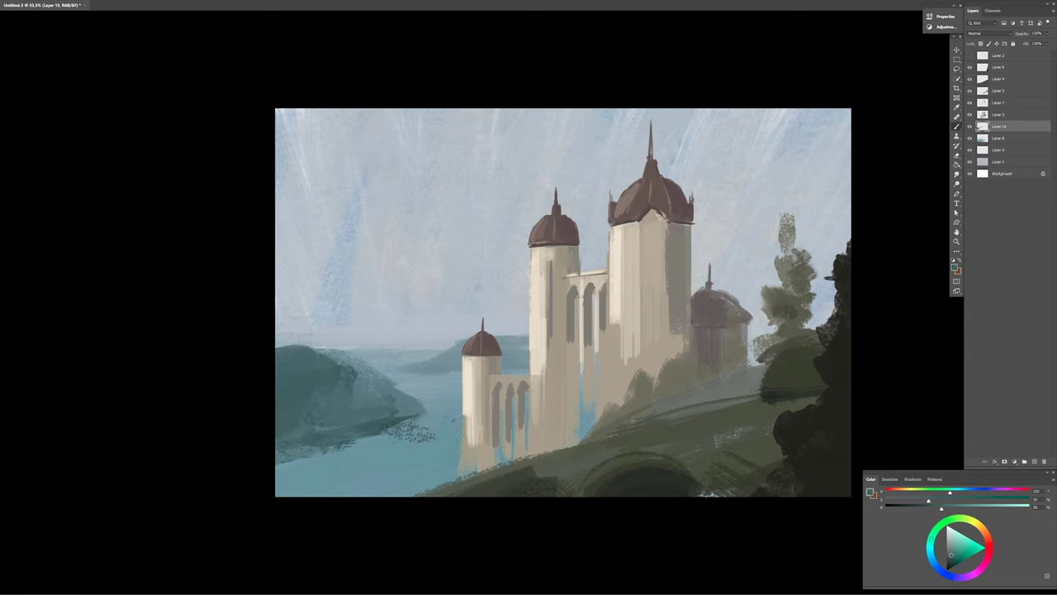
mouse_move(330, 433)
left_mouse_down()
mouse_move(450, 415)
mouse_move(276, 460)
mouse_move(290, 461)
left_mouse_up()
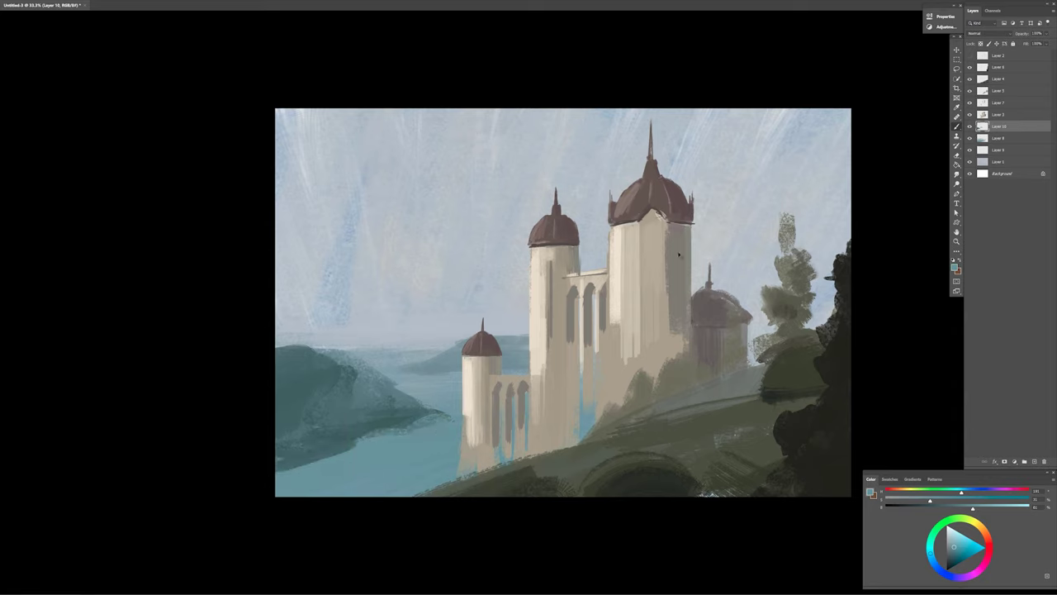
key("alt+bracketleft")
key("alt+bracketleft")
right_click(768, 261)
key("Return")
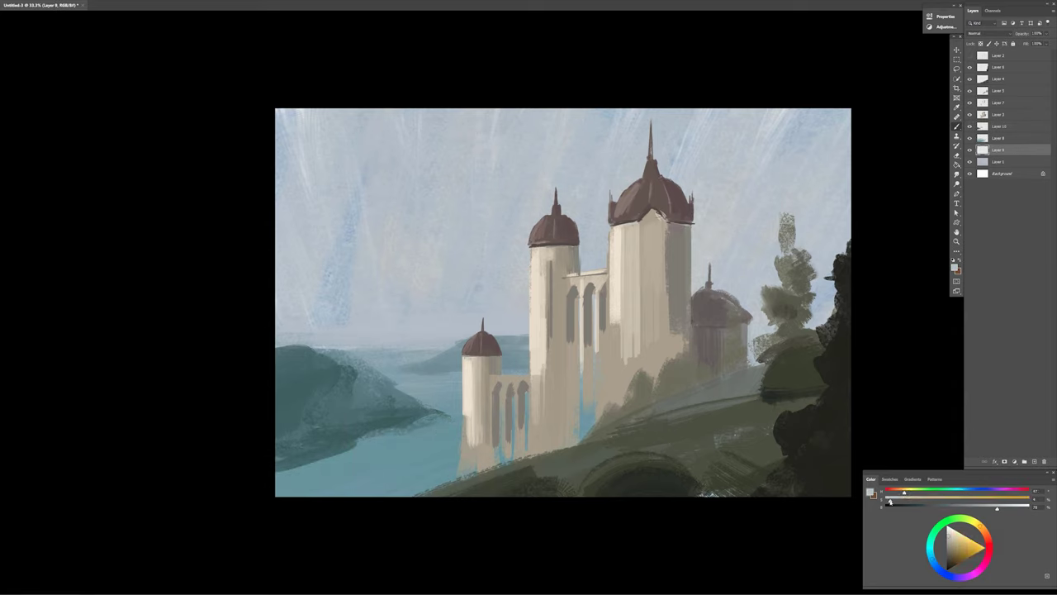
- Paint whitish cloud strokes in the upper-right sky beside the tall tower
left_click_drag(740, 207, 798, 153)
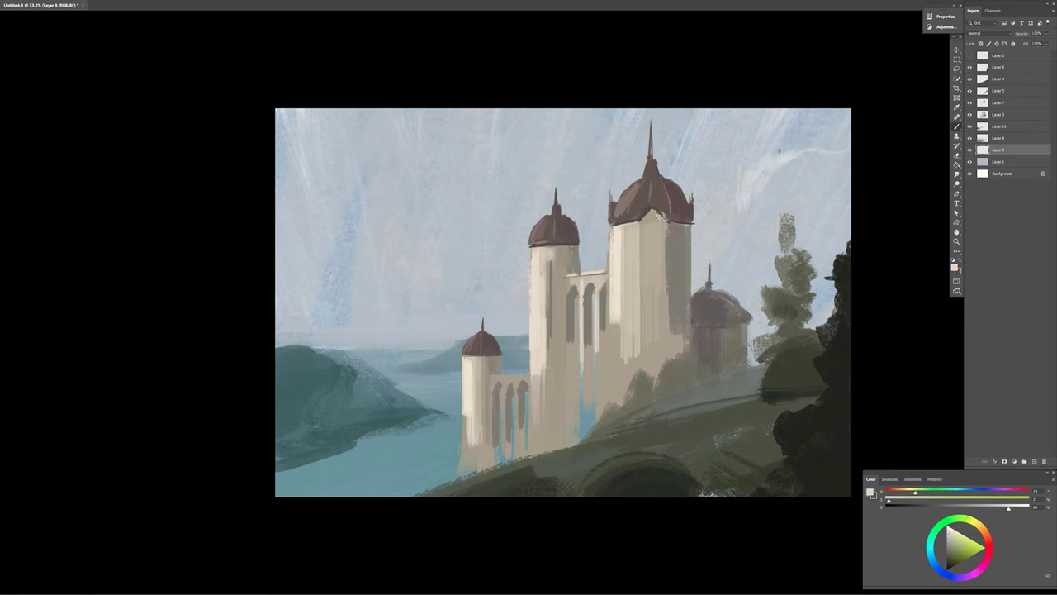
mouse_move(741, 178)
left_mouse_down()
mouse_move(716, 262)
mouse_move(846, 154)
left_mouse_up()
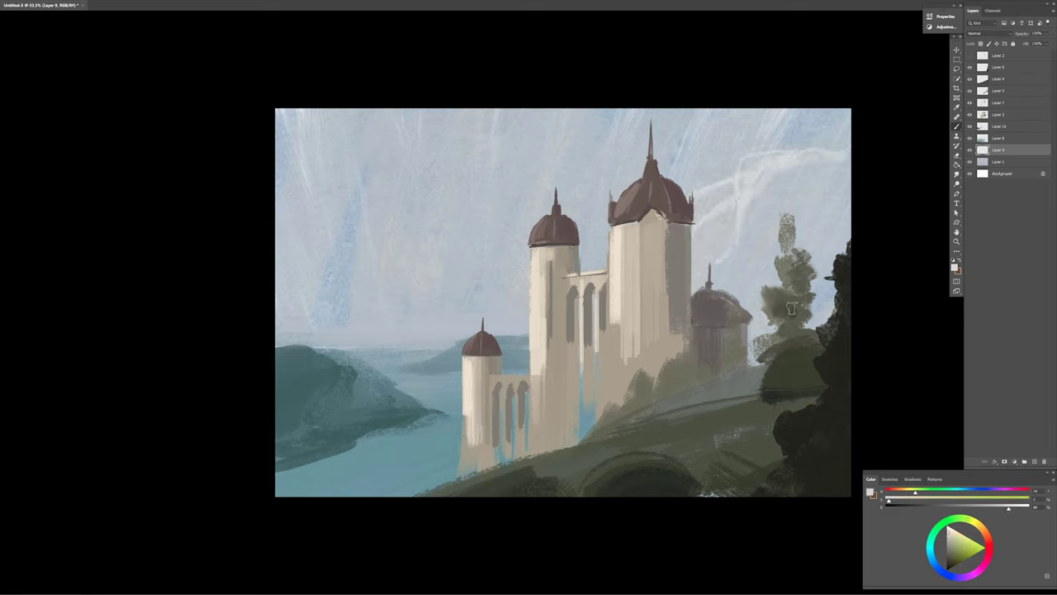
left_click(808, 277, "alt")
left_click(766, 207, "alt")
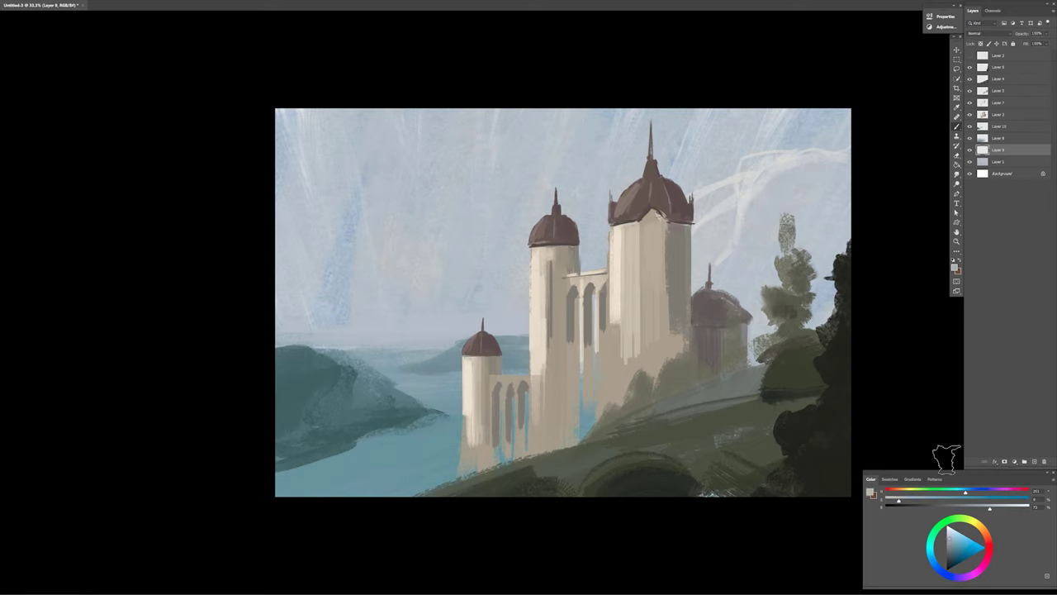
right_click(940, 305)
key("Escape")
- Add sampled blue-grey sky strokes right of the tall tower and beside the small spire
left_click(840, 237, "alt")
left_click_drag(838, 165, 748, 230)
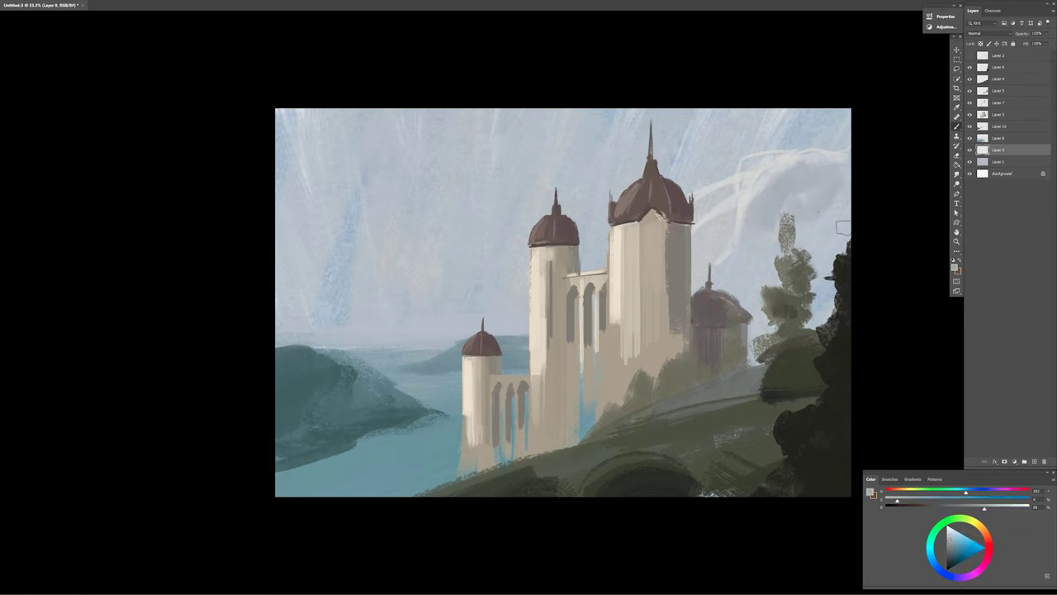
mouse_move(847, 198)
left_mouse_down()
mouse_move(735, 281)
mouse_move(703, 273)
mouse_move(719, 202)
left_mouse_up()
left_click(758, 299, "alt")
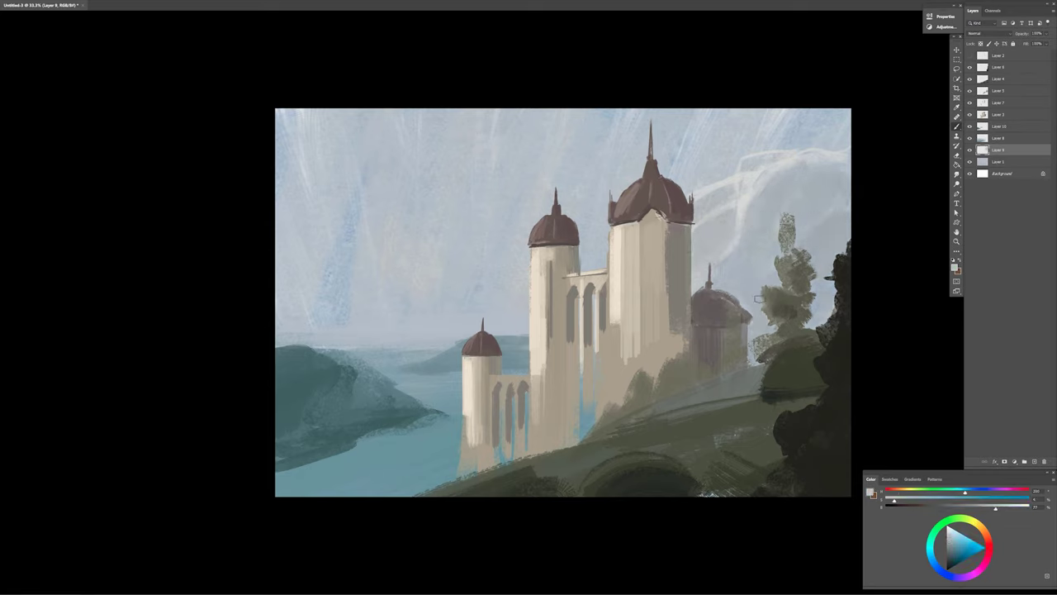
- On Layer 10, darken the left hill with a sampled darker teal
left_click(998, 126)
left_click(319, 405, "alt")
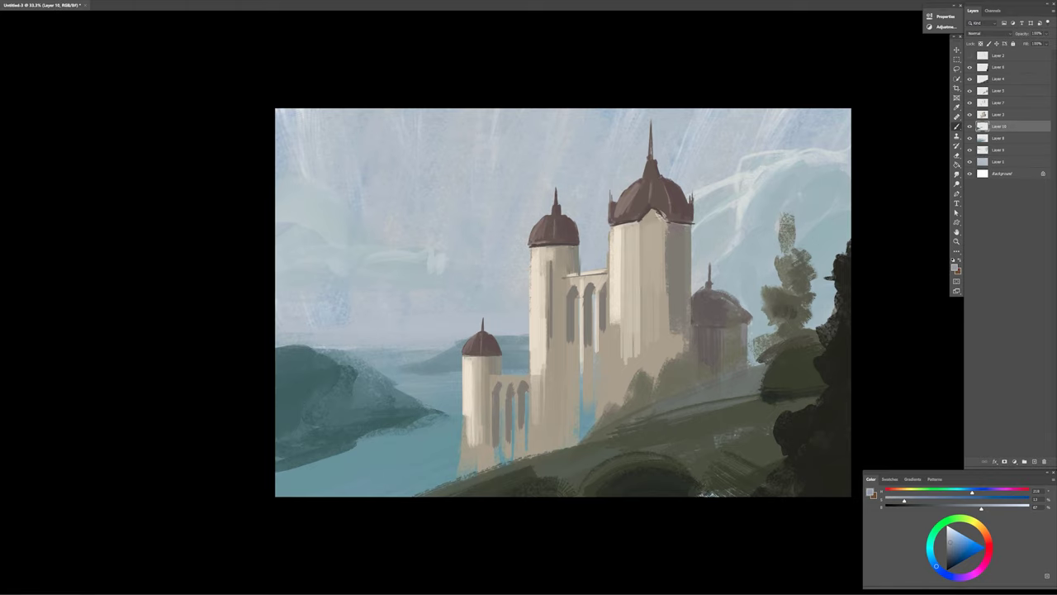
left_click(298, 396, "alt")
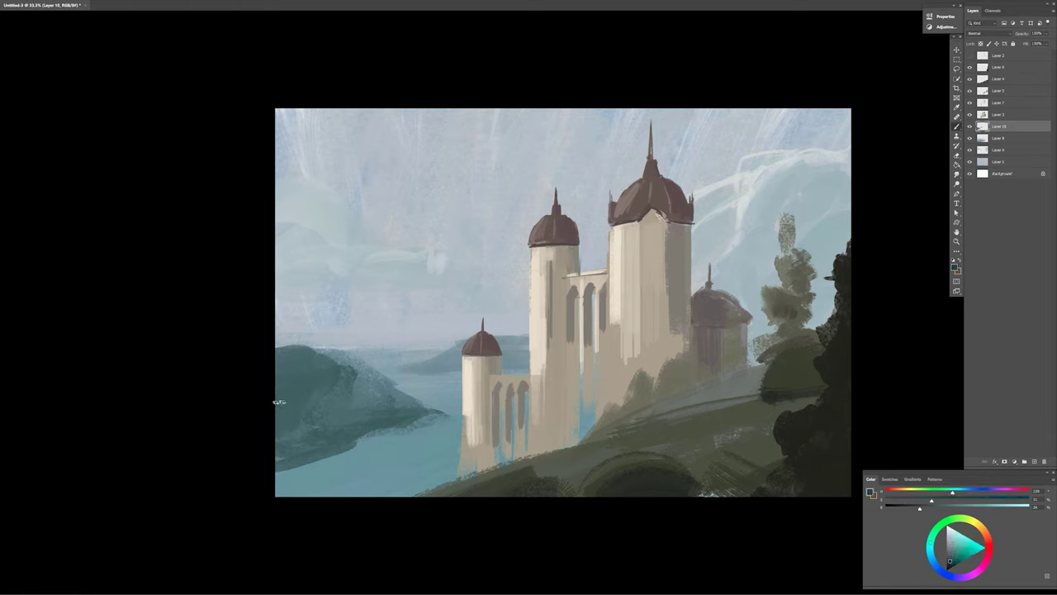
mouse_move(279, 402)
left_mouse_down()
mouse_move(304, 413)
mouse_move(363, 401)
mouse_move(365, 411)
mouse_move(306, 432)
mouse_move(322, 429)
left_mouse_up()
left_click(351, 393, "alt")
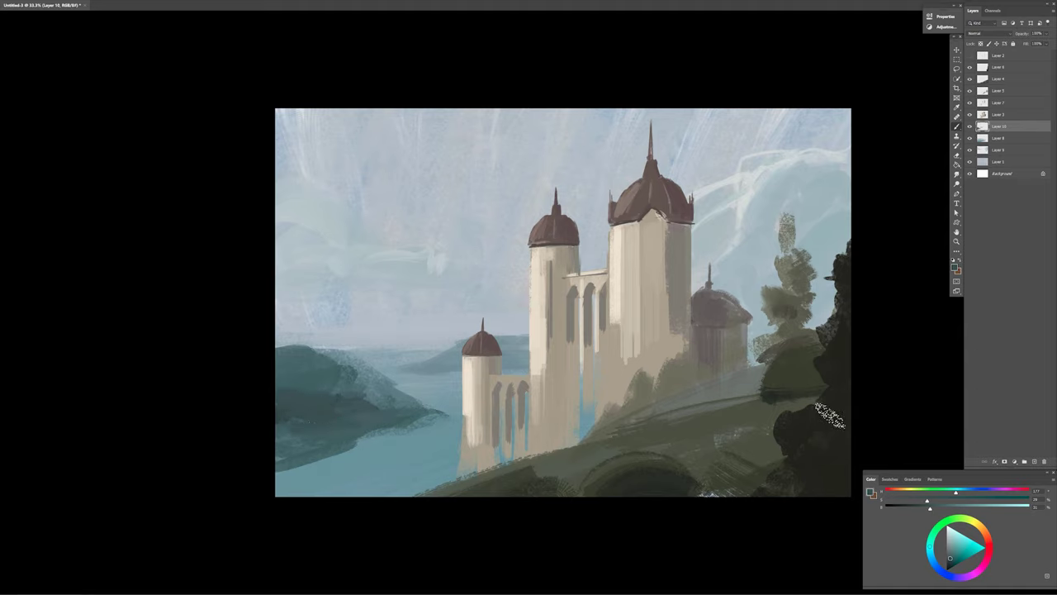
- Darken the hill on Layer 4 with a two-point Curves adjustment
left_click(732, 424, "ctrl")
key("ctrl+m")
left_click_drag(230, 410, 230, 425)
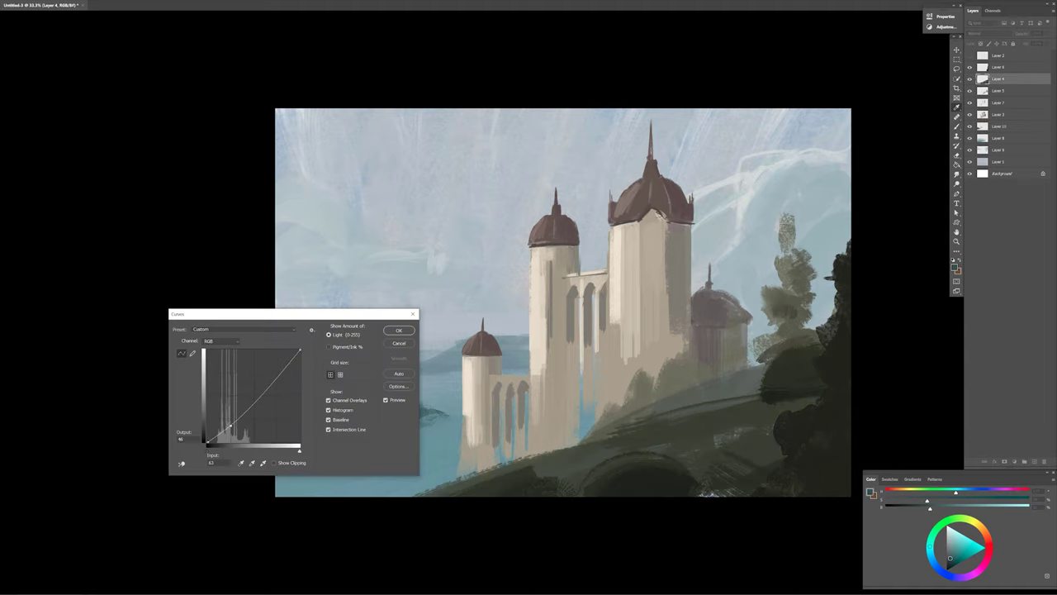
left_click(275, 378)
key("Return")
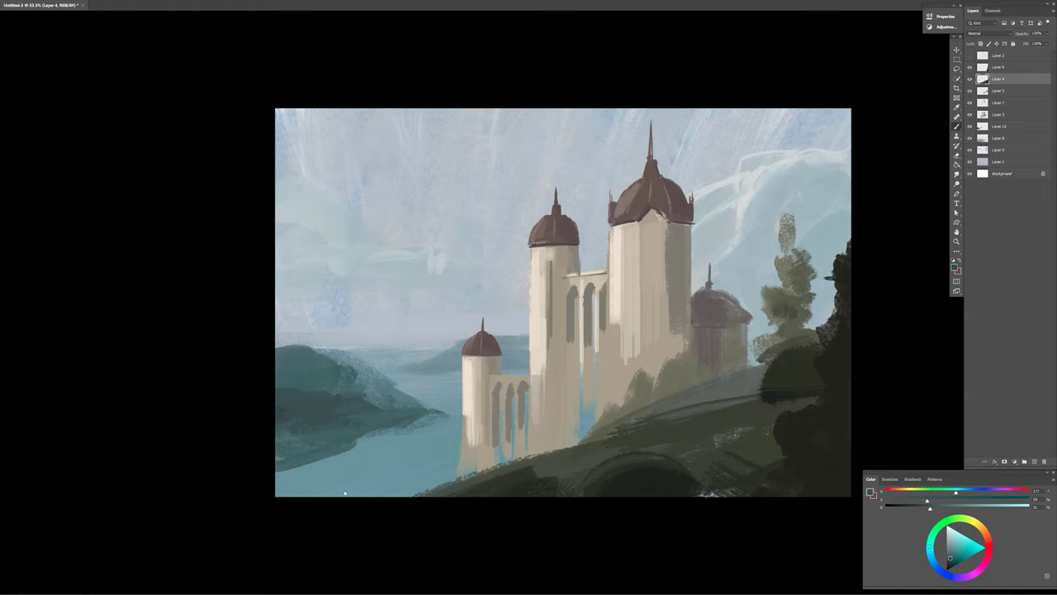
- On Layer 5, paint dark speckled foliage up the hill beside the castle
right_click(707, 314)
key("Escape")
left_click(579, 447, "alt")
left_click_drag(549, 438, 615, 421)
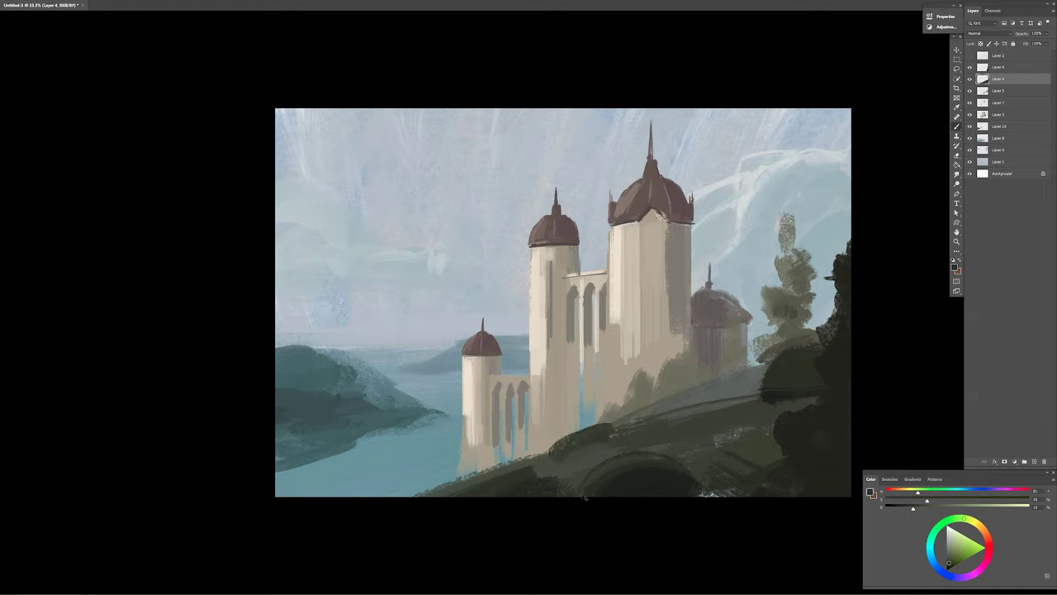
key("ctrl+z")
left_click(596, 435, "ctrl")
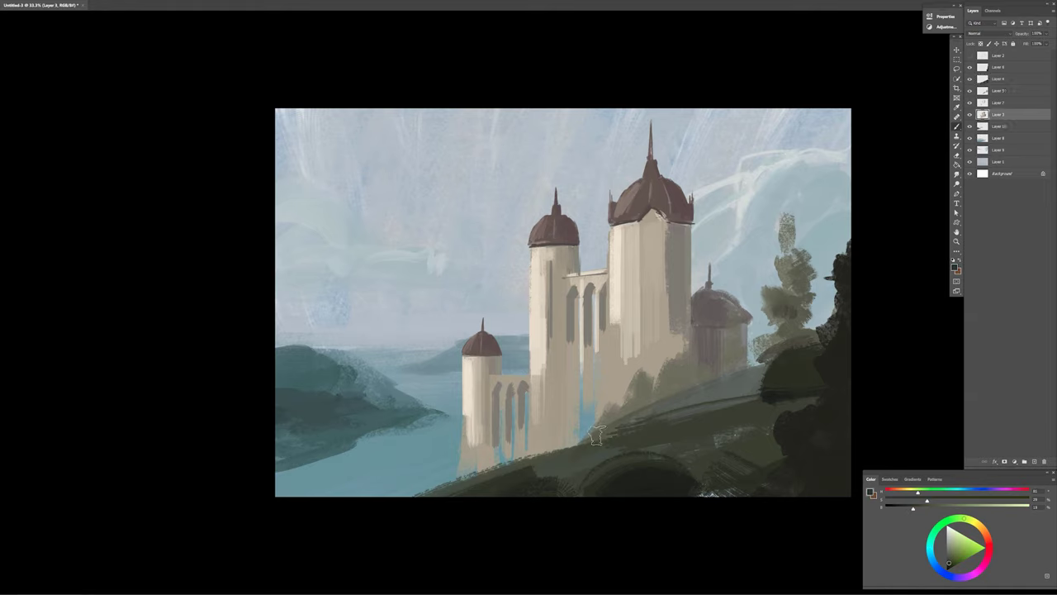
left_click(595, 429, "alt")
left_click(594, 430, "ctrl")
left_click_drag(570, 454, 636, 404)
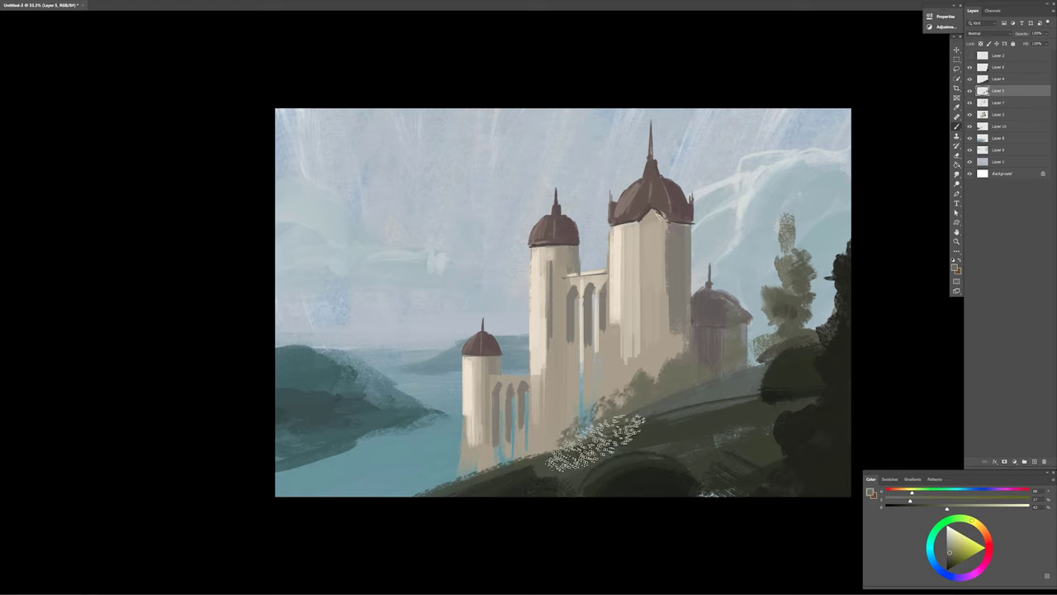
key("ctrl+z")
left_click_drag(566, 458, 673, 364)
left_click_drag(645, 438, 698, 404)
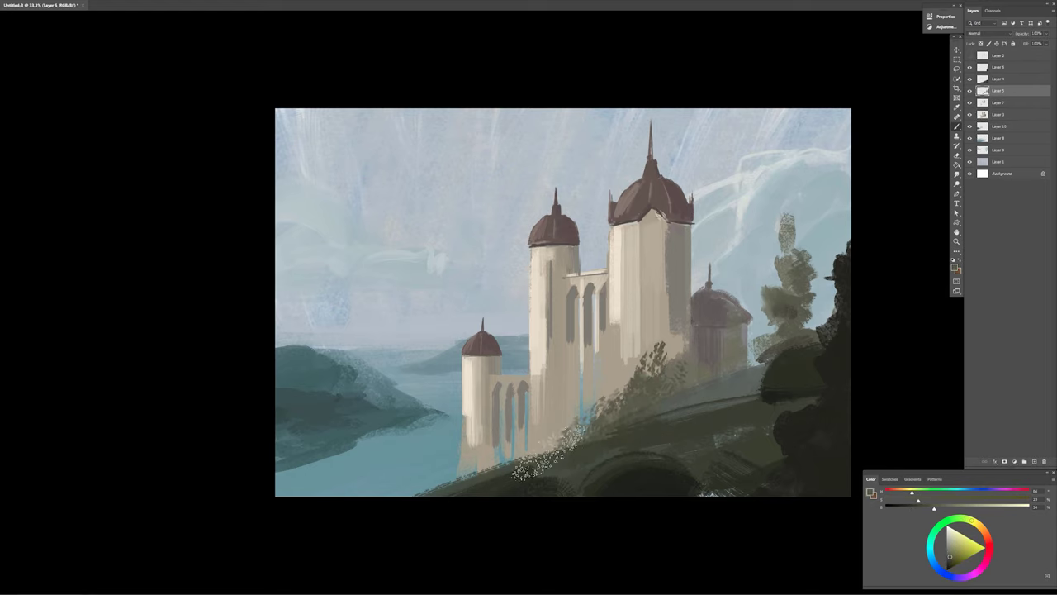
left_click_drag(545, 438, 558, 379)
- Try greener foliage strokes at the left tower's base and adjust the paint colour
left_click(578, 446, "alt")
mouse_move(475, 462)
left_mouse_down()
mouse_move(528, 446)
mouse_move(404, 491)
left_mouse_up()
key("ctrl+z")
left_click(529, 446, "alt")
mouse_move(471, 438)
left_mouse_down()
mouse_move(442, 458)
mouse_move(289, 487)
left_mouse_up()
key("ctrl+z")
left_click_drag(939, 508, 930, 508)
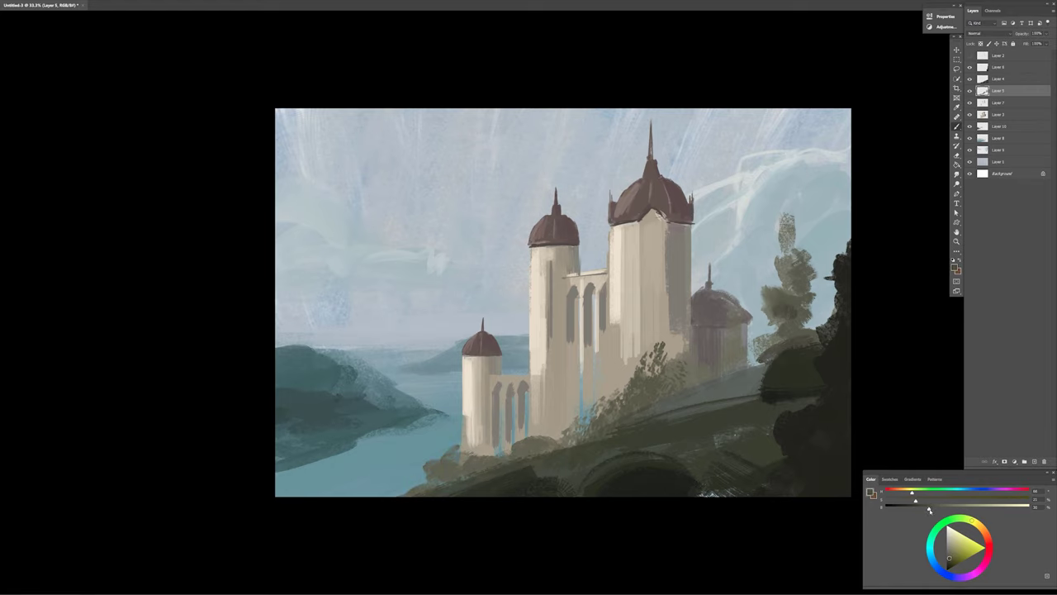
left_click(443, 480, "alt")
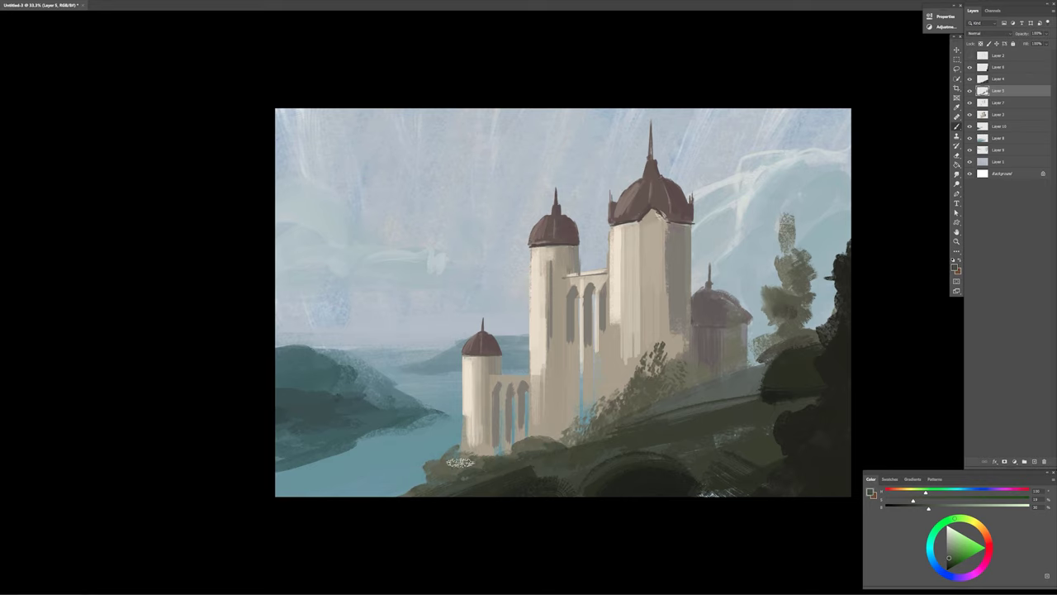
- On Layer 3, fill the tall tower's arched window with dark strokes
left_click(651, 310, "ctrl")
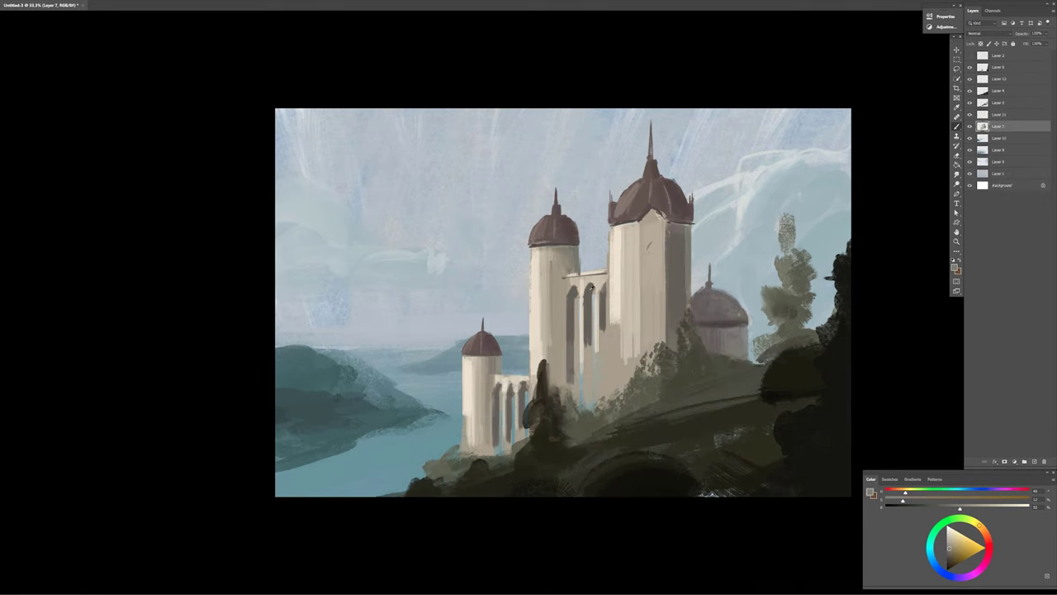
left_click(649, 246, "alt")
left_click_drag(646, 250, 646, 305)
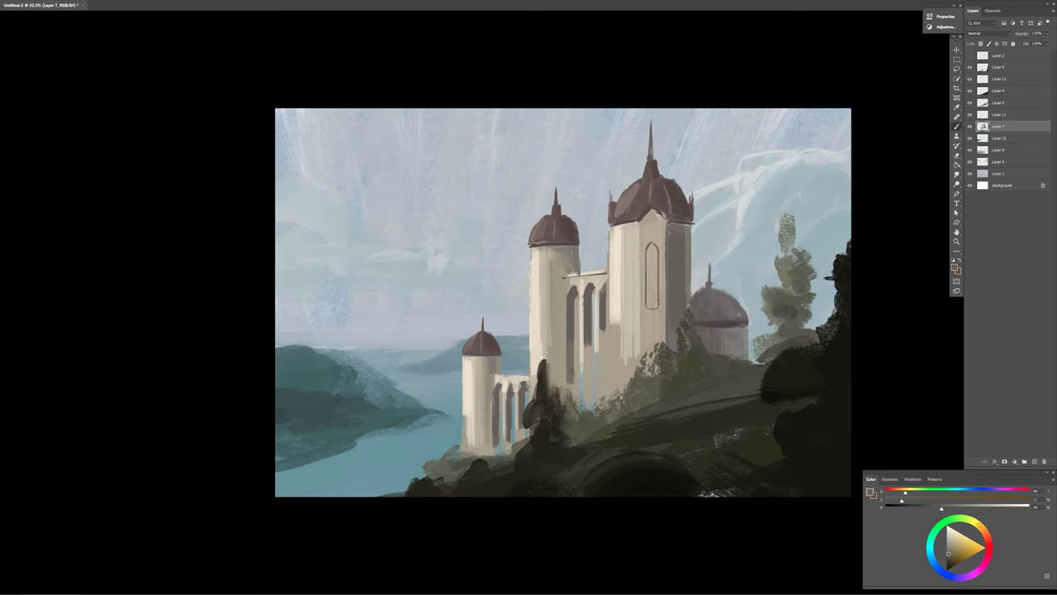
left_click(686, 309, "alt")
left_click_drag(649, 247, 649, 303)
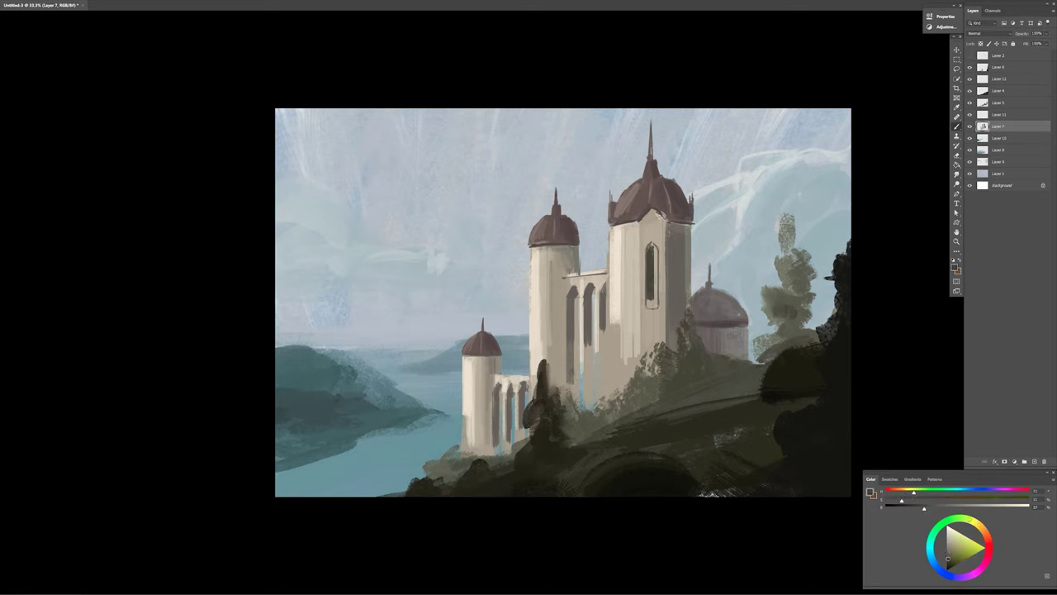
left_click(651, 272, "alt")
left_click_drag(649, 251, 651, 301)
key("b")
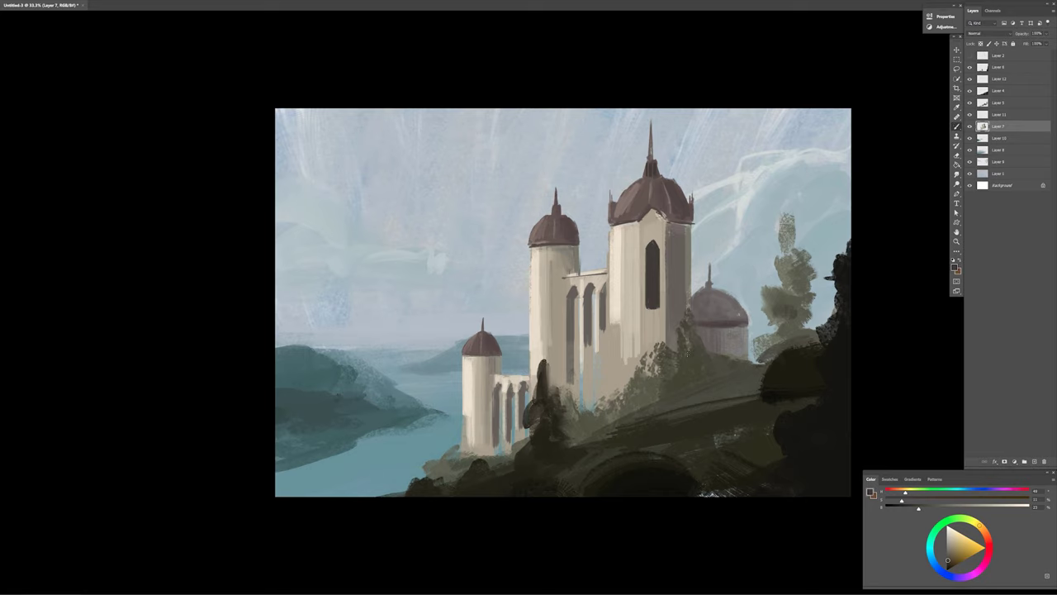
- On Layer 10, paint green over the distant hills and test water reflections
right_click(452, 358, "ctrl")
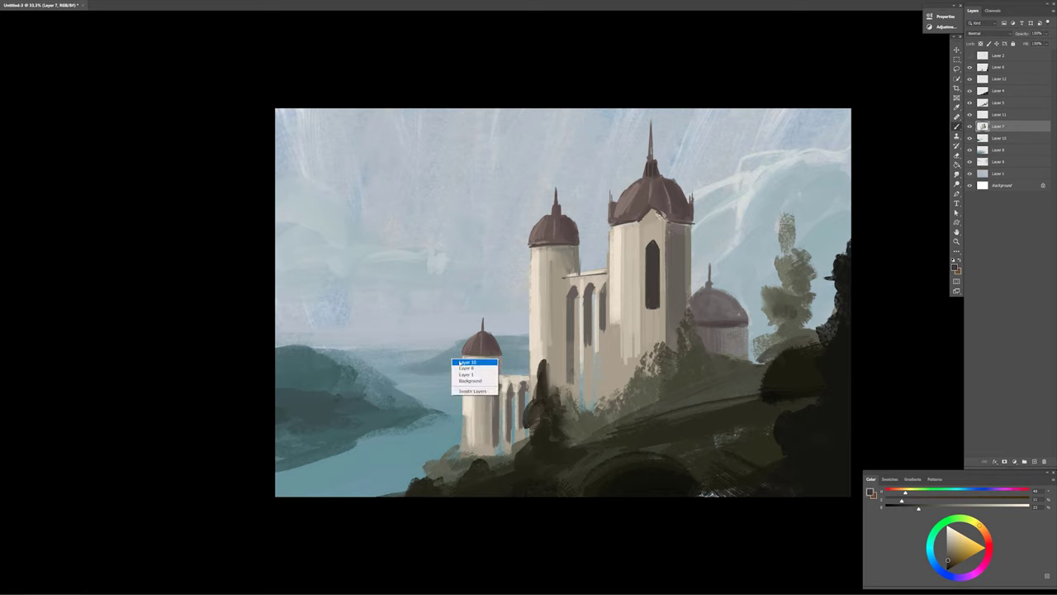
left_click(466, 364)
left_click(924, 506)
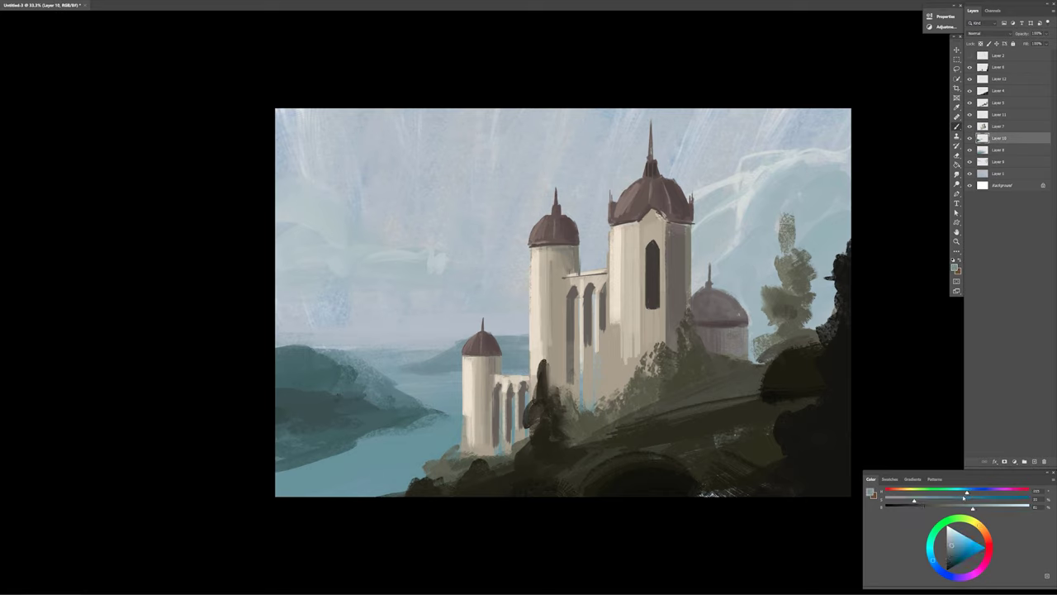
left_click(454, 355, "alt")
mouse_move(451, 353)
left_mouse_down()
mouse_move(532, 366)
mouse_move(518, 347)
mouse_move(430, 372)
left_mouse_up()
left_click(429, 470, "alt")
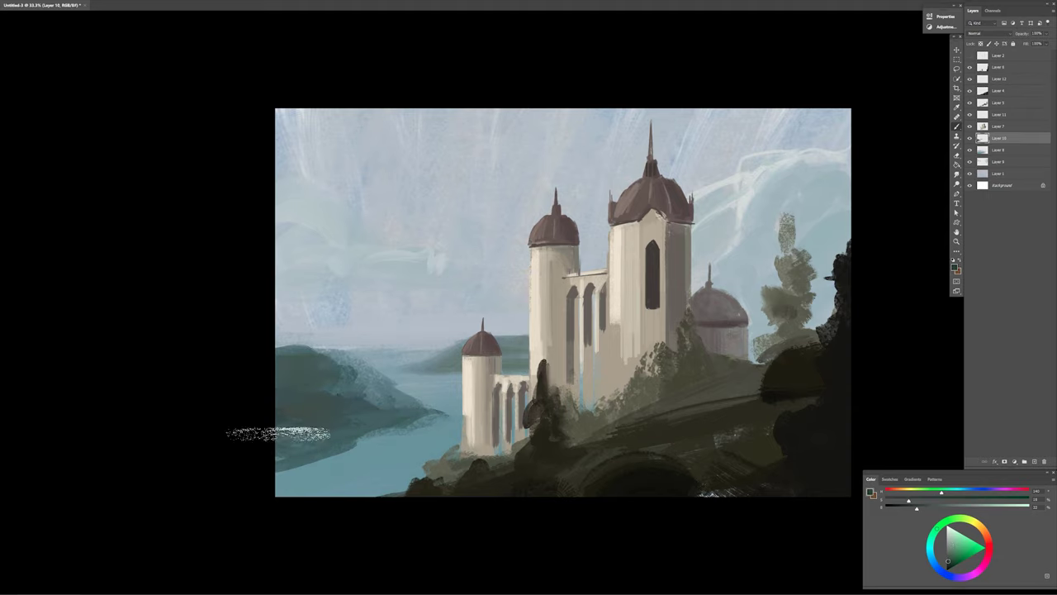
mouse_move(284, 433)
left_mouse_down()
mouse_move(356, 451)
mouse_move(429, 421)
left_mouse_up()
left_click_drag(281, 462, 343, 417)
key("ctrl+z")
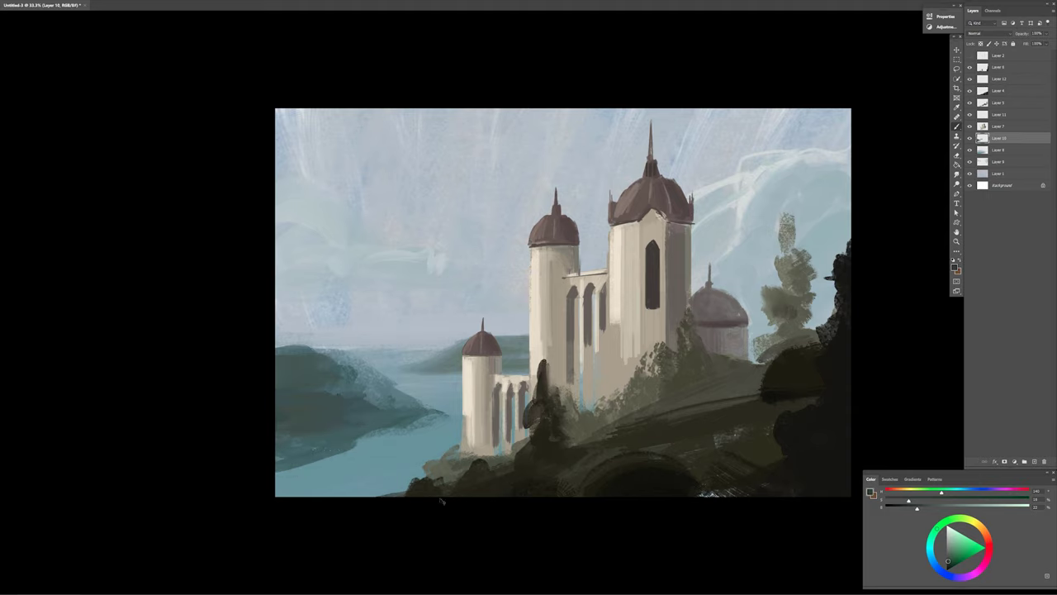
- On Layer 9, smooth the sky near the horizon and add light highlights near the small dome
left_click(795, 382, "ctrl")
left_click(306, 305, "alt")
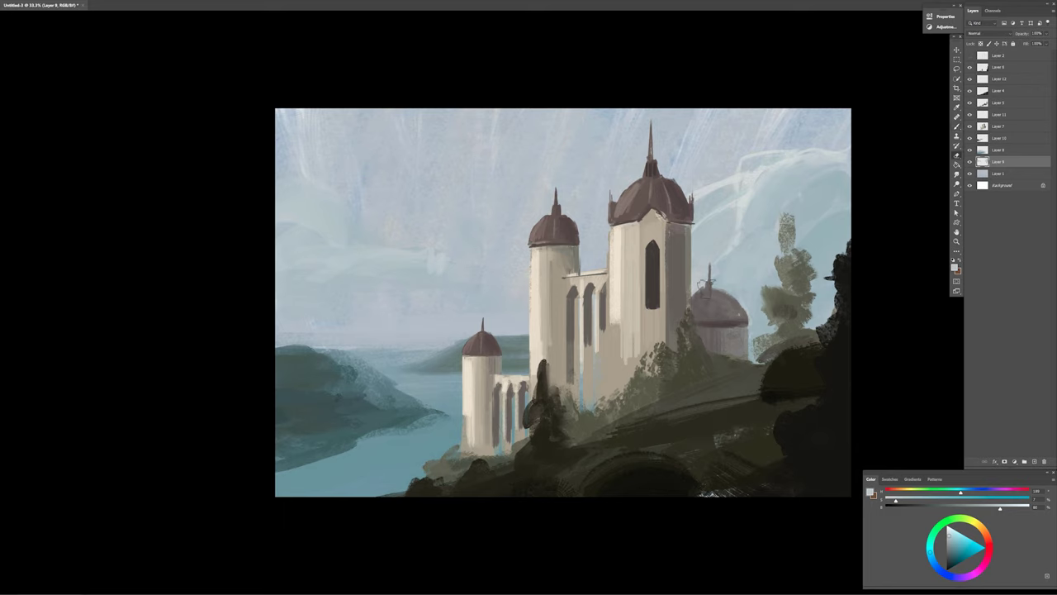
left_click(720, 243, "alt")
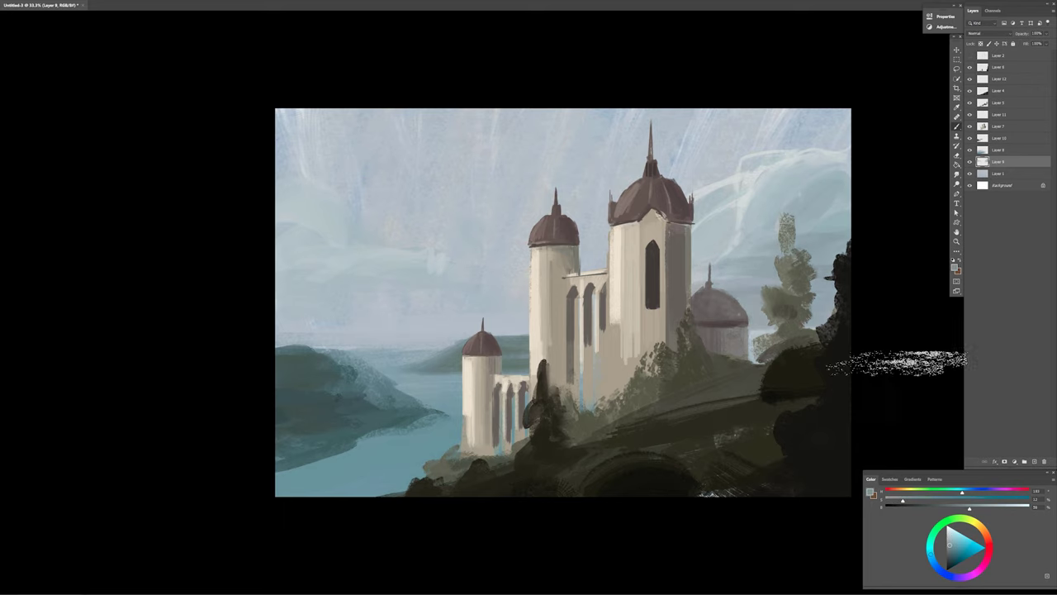
left_click(741, 337, "alt")
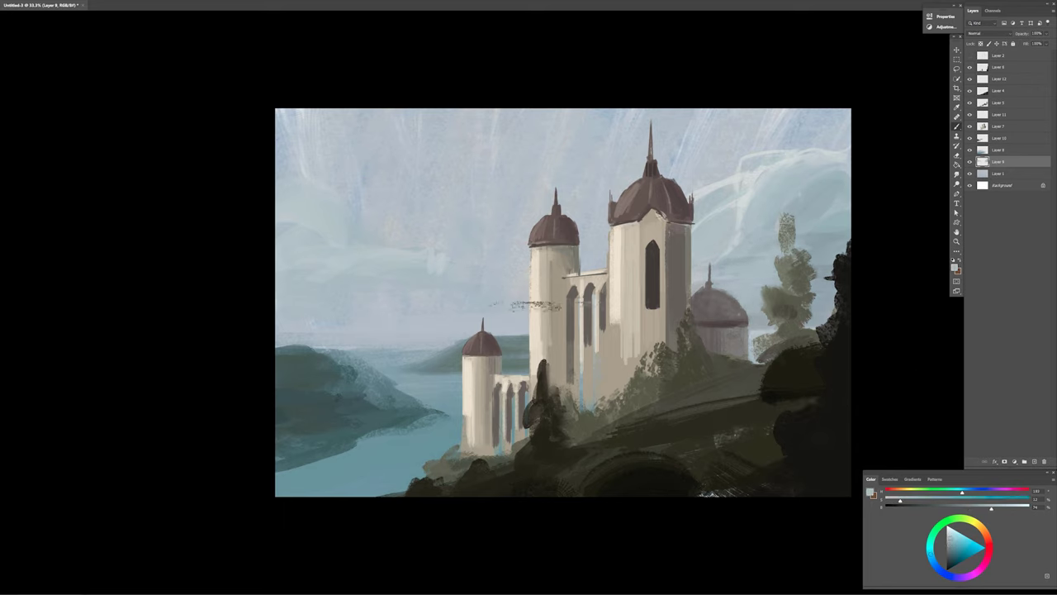
left_click_drag(361, 282, 395, 312)
mouse_move(469, 331)
left_mouse_down()
mouse_move(294, 302)
mouse_move(416, 289)
left_mouse_up()
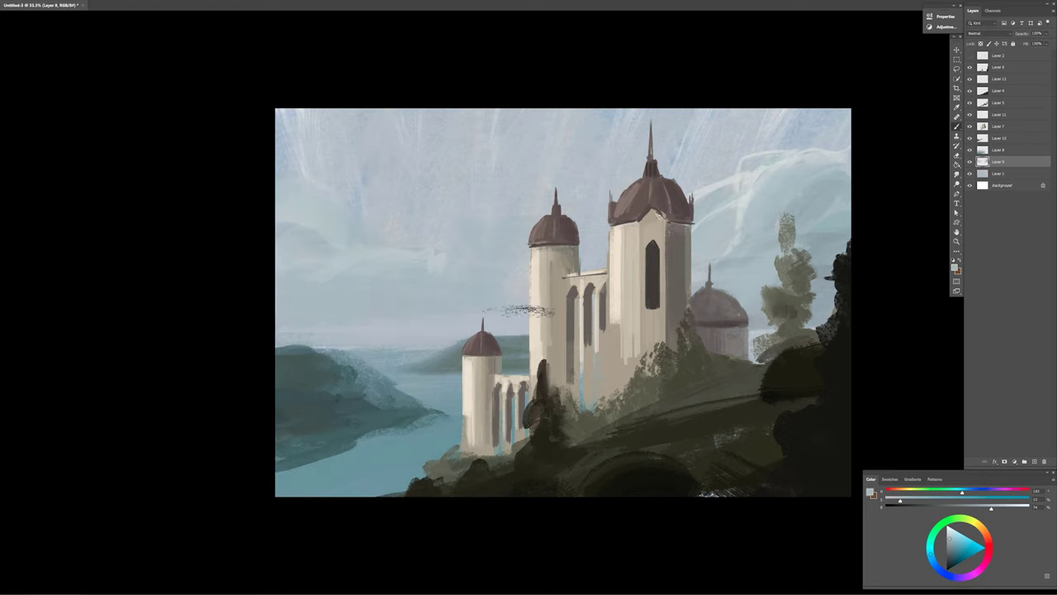
left_click(533, 316, "alt")
left_click_drag(489, 356, 551, 358)
- Dab light green foliage over the dark bush on Layer 10, then add a new layer
left_click(507, 342, "alt")
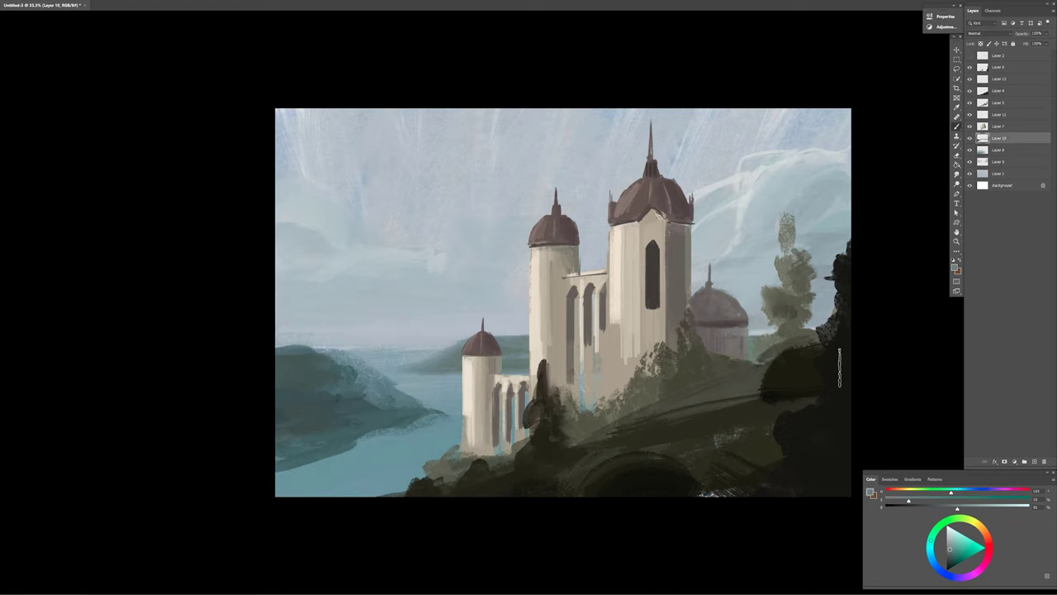
left_click_drag(776, 347, 727, 354)
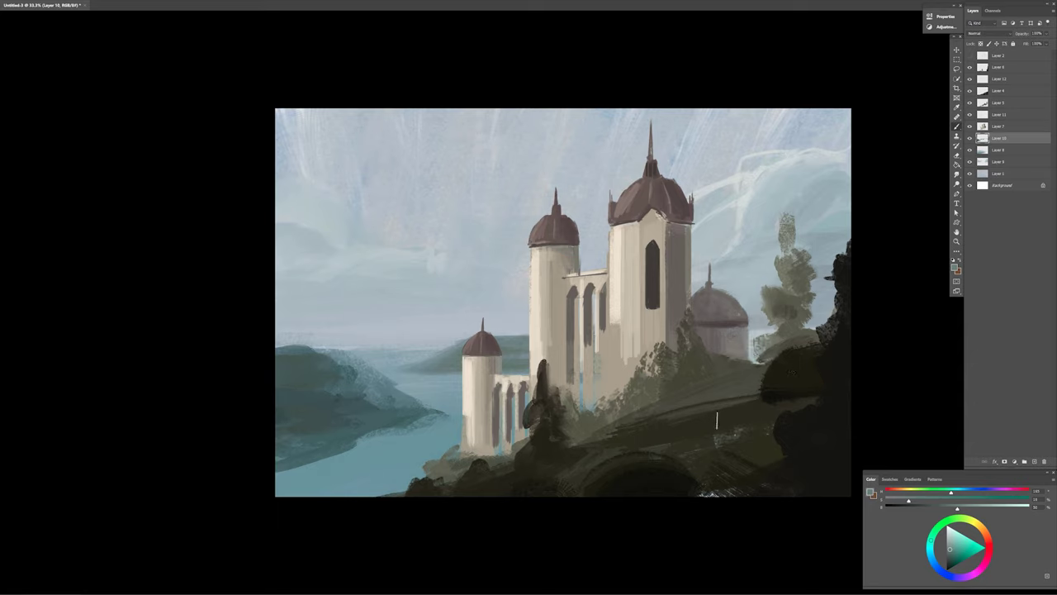
left_click(1034, 461)
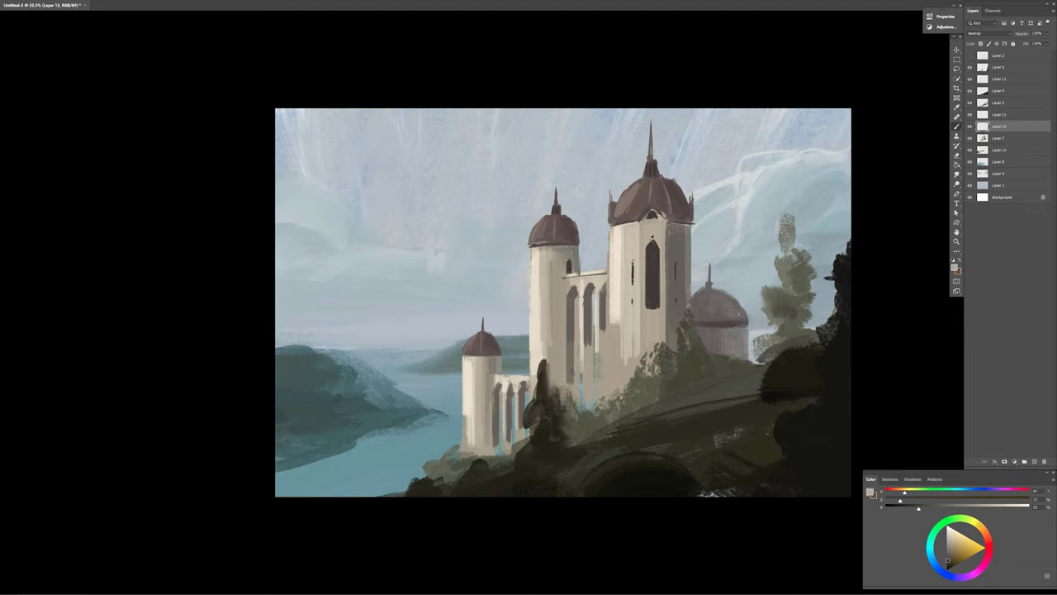
- Paint dark green foliage around the trees and over the right dome's base
left_click(906, 500)
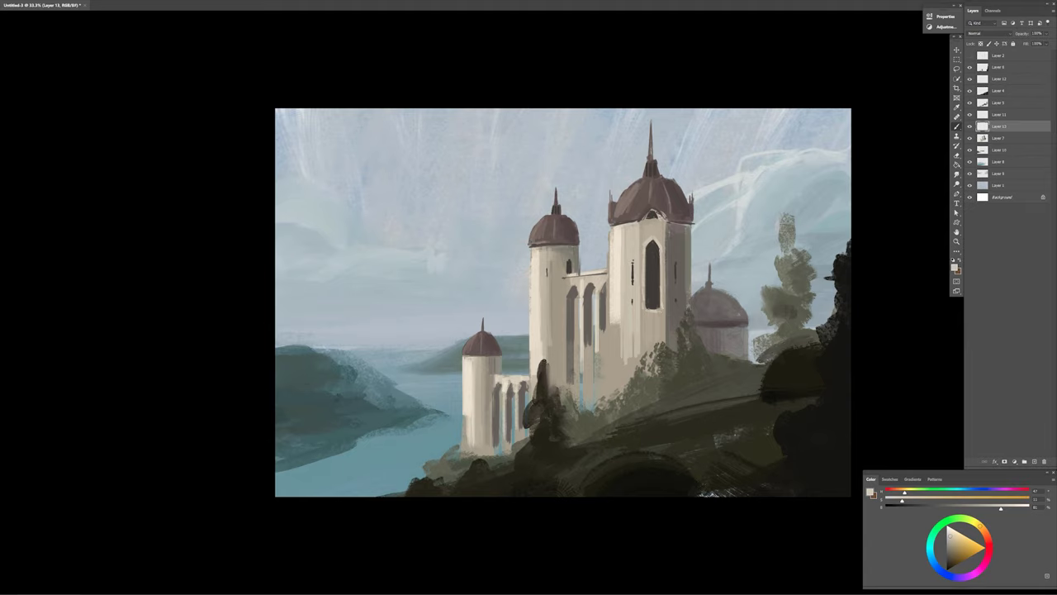
left_click(999, 102)
left_click(1000, 138)
left_click(1000, 150)
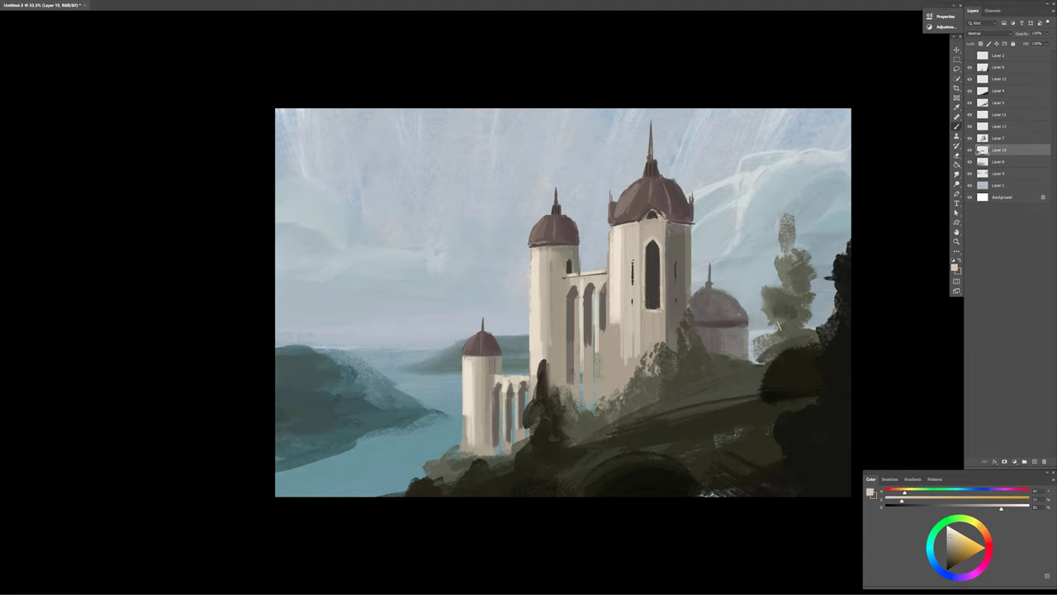
left_click_drag(768, 326, 719, 359)
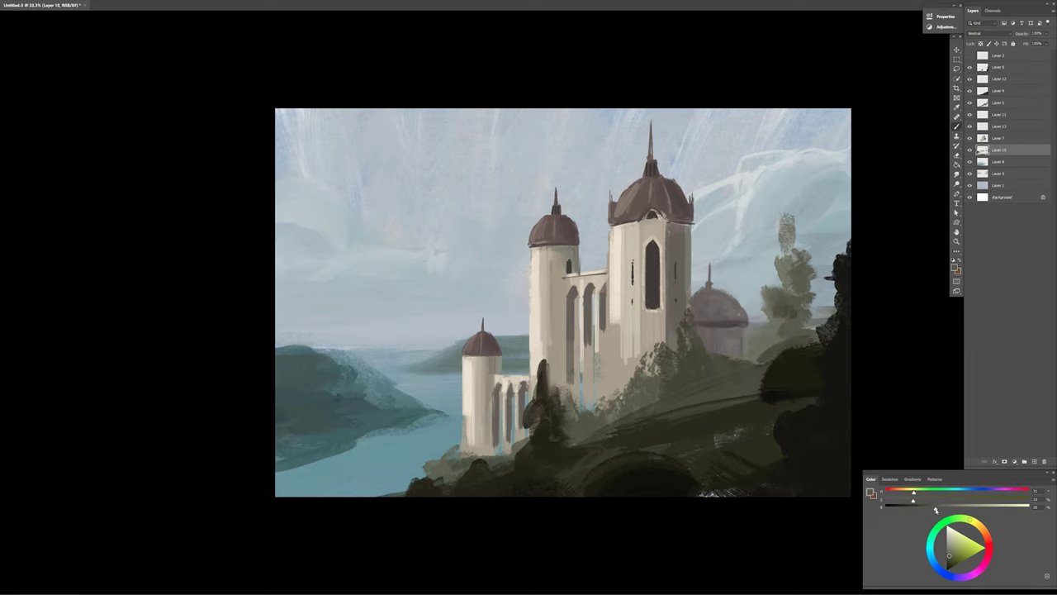
left_click(799, 332, "alt")
left_click_drag(773, 331, 754, 364)
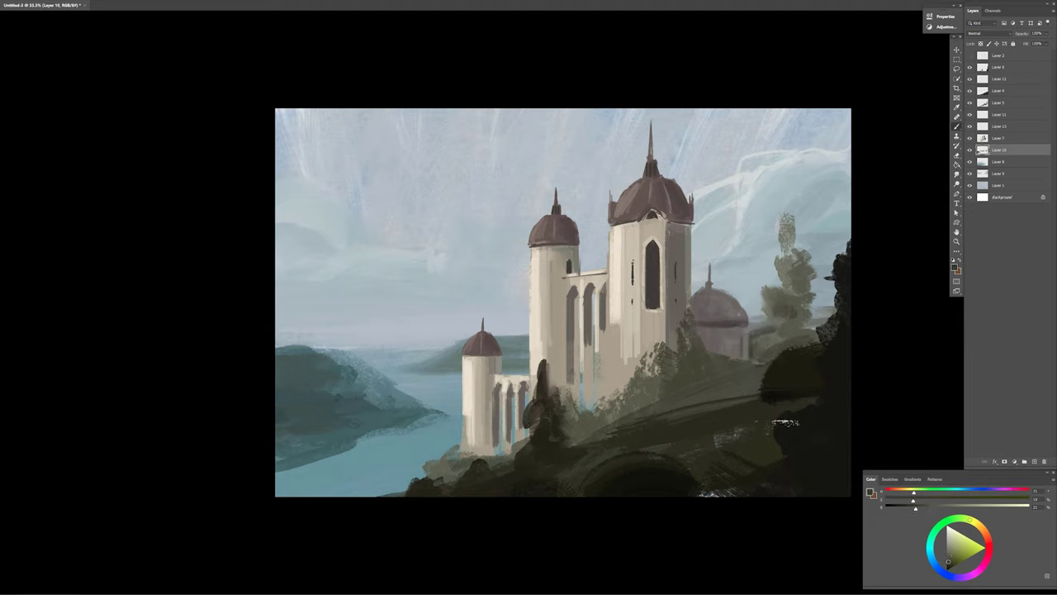
left_click(813, 286, "ctrl")
left_click_drag(780, 322, 756, 363)
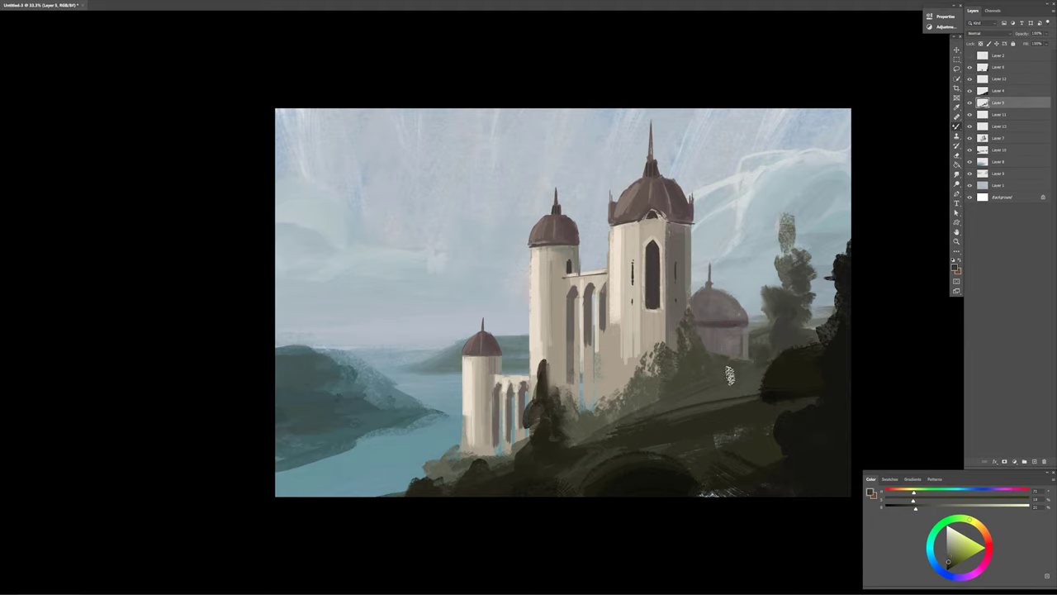
mouse_move(752, 297)
left_mouse_down()
mouse_move(739, 363)
mouse_move(750, 273)
left_mouse_up()
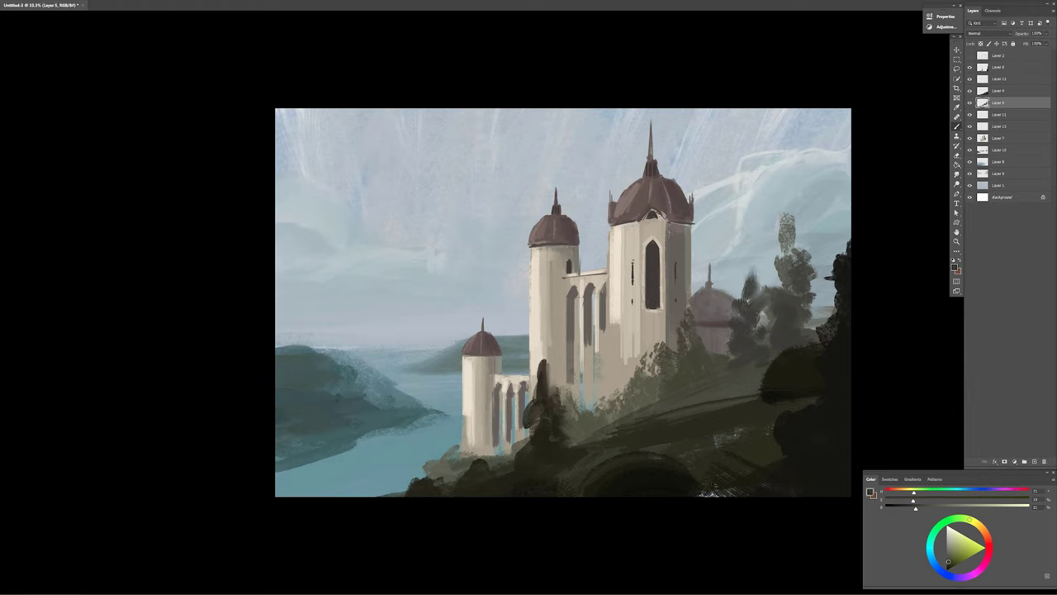
- On Layer 10, repaint the left hill's shoreline tip with water colour
right_click(342, 436, "ctrl")
left_click(364, 443)
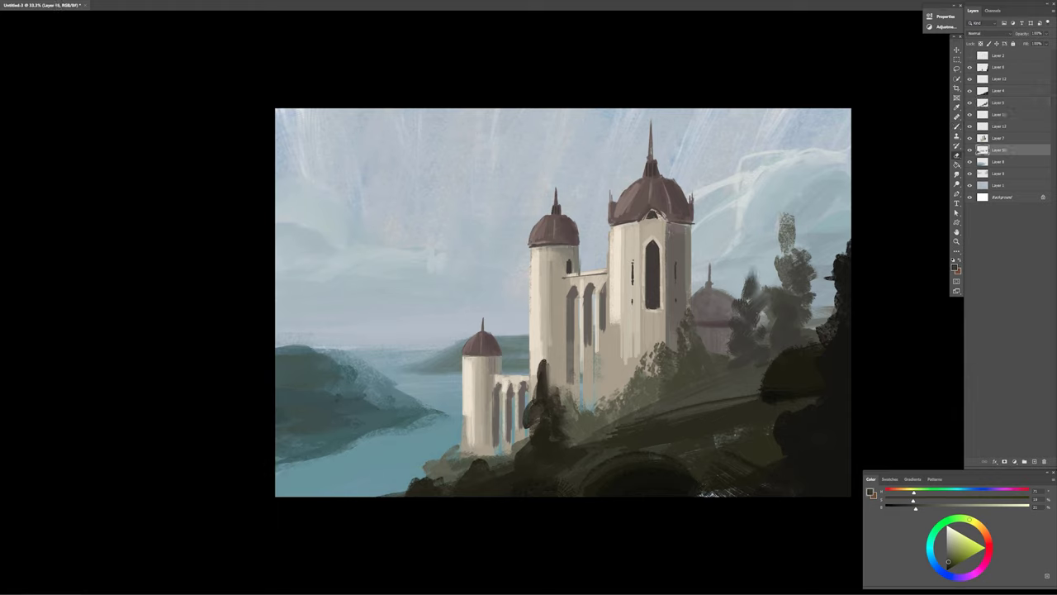
left_click_drag(413, 409, 450, 412)
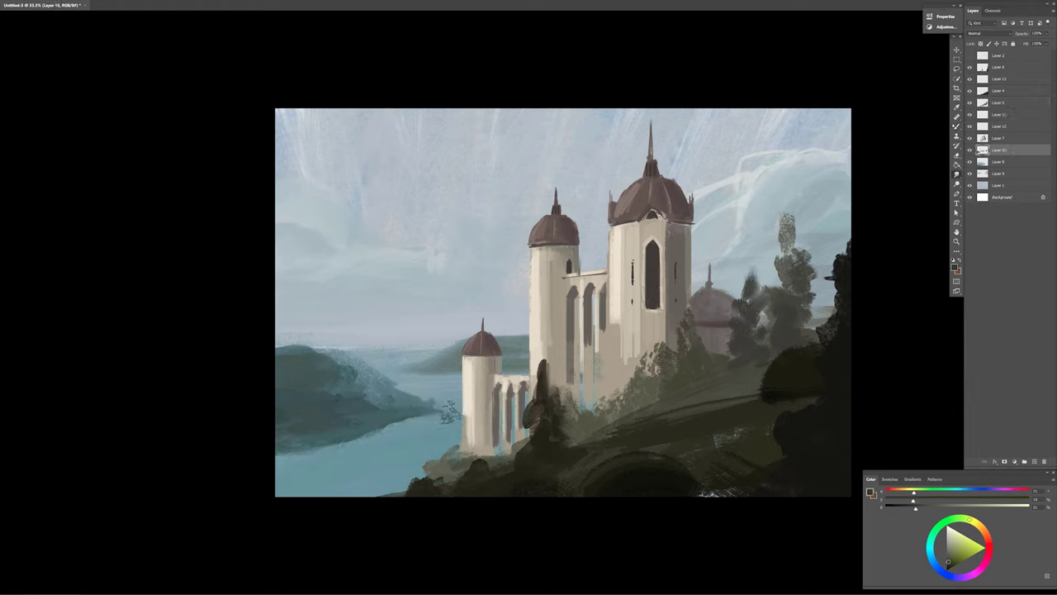
left_click_drag(367, 444, 322, 433)
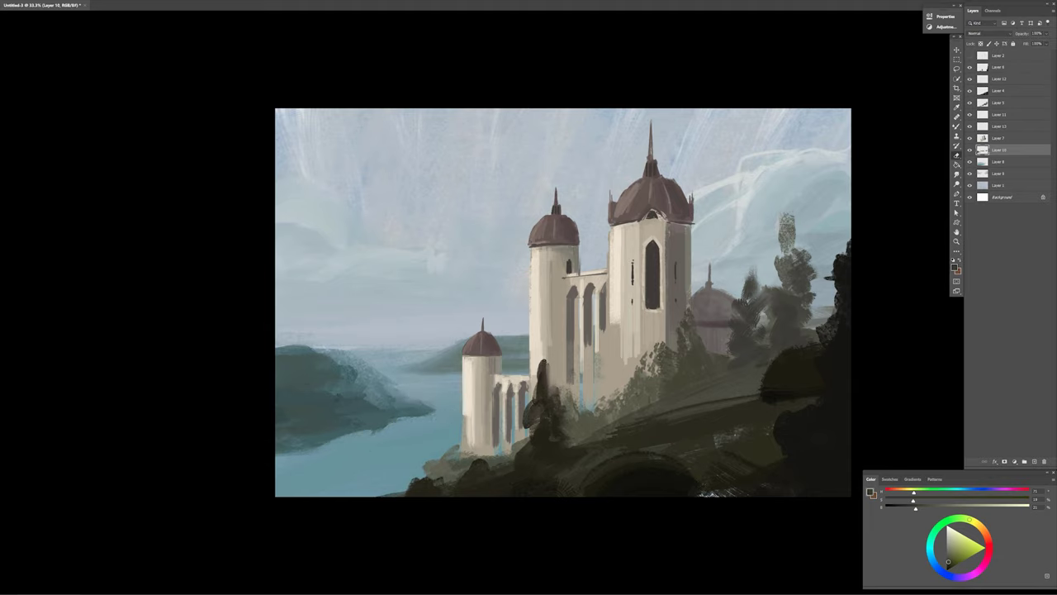
- On Layer 7, paint vertical strokes on the tower wall with sampled colours
left_click(661, 206, "alt")
right_click(674, 261)
right_click(684, 229, "ctrl")
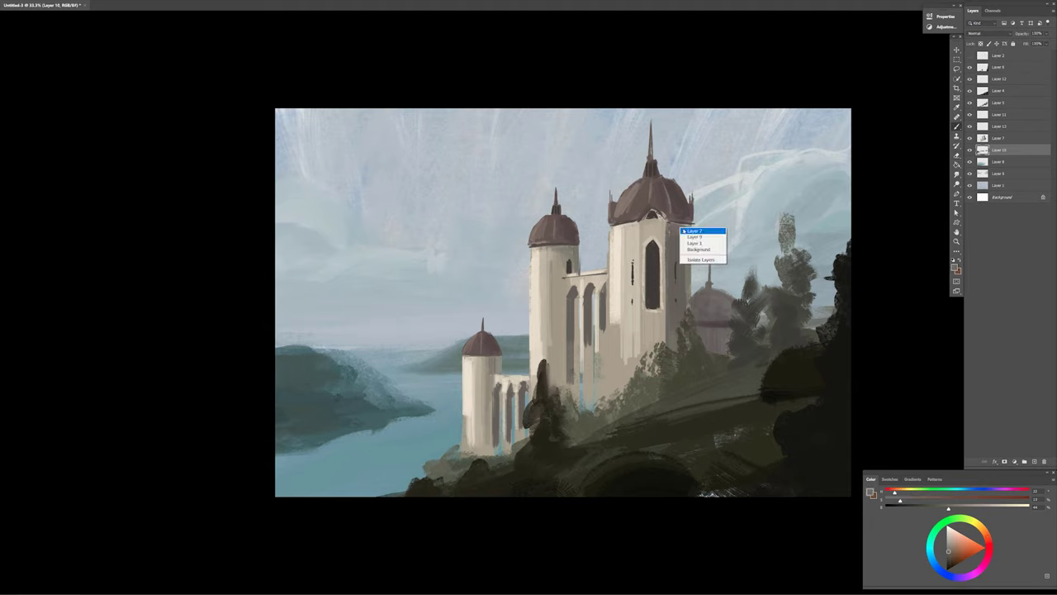
left_click(698, 234)
left_click_drag(564, 273, 565, 376)
left_click(578, 304, "alt")
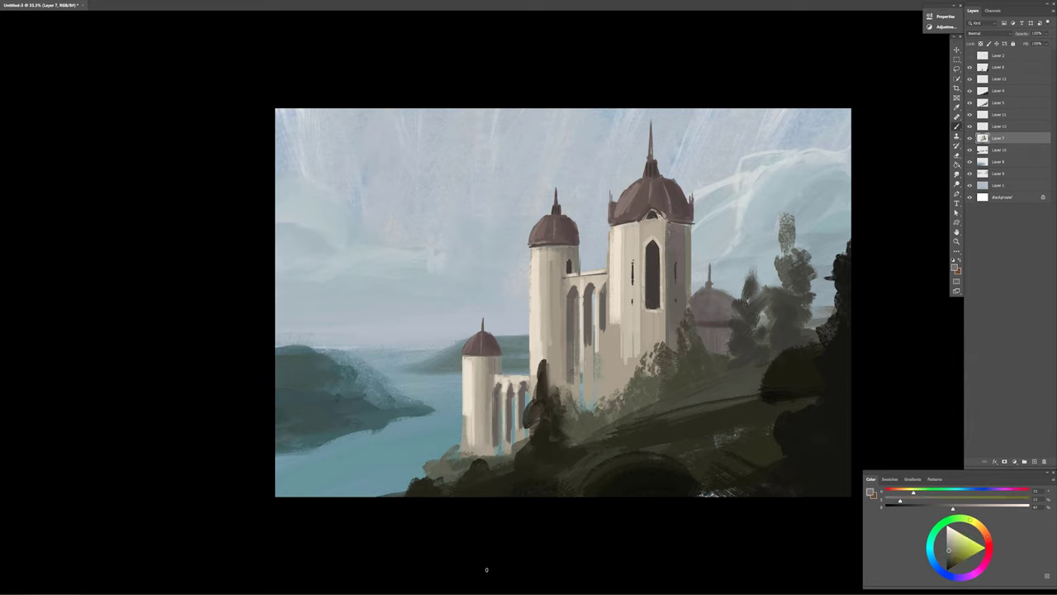
- Sample a grey-green and start a Curves adjustment on Layer 9
key("alt+bracketleft")
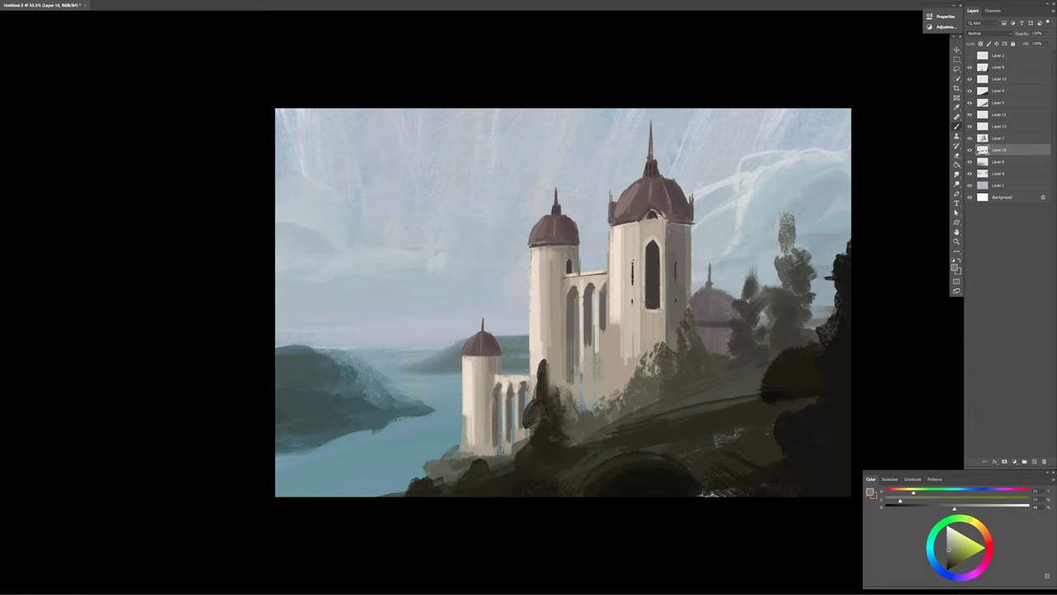
left_click(502, 460, "alt")
key("alt+bracketleft")
key("alt+bracketleft")
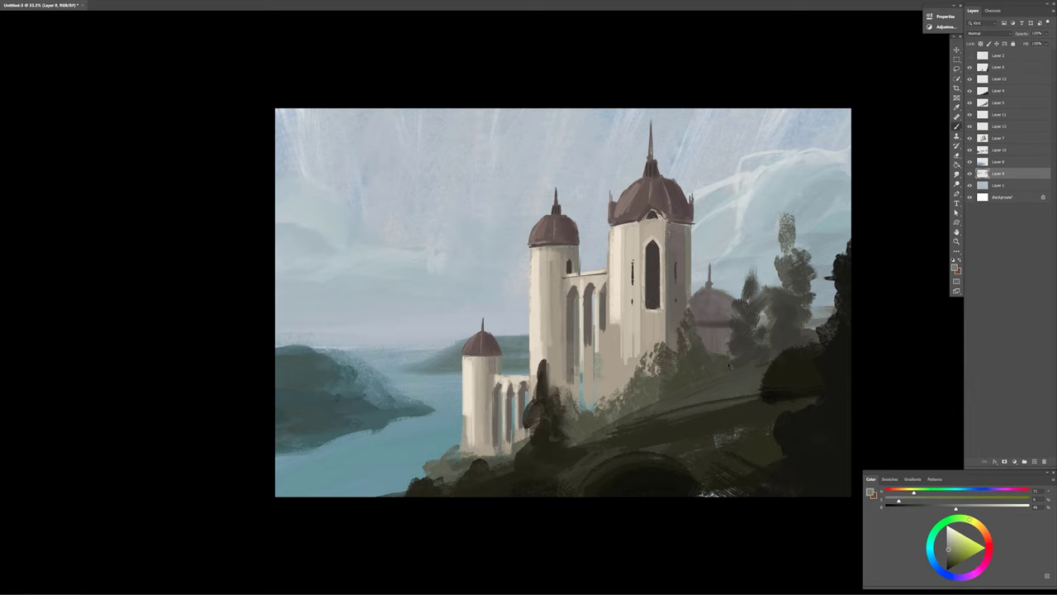
key("ctrl+m")
- Bend the Curves line upward to lighten Layer 9 and apply it
left_click_drag(248, 388, 239, 418)
left_click_drag(273, 307, 574, 429)
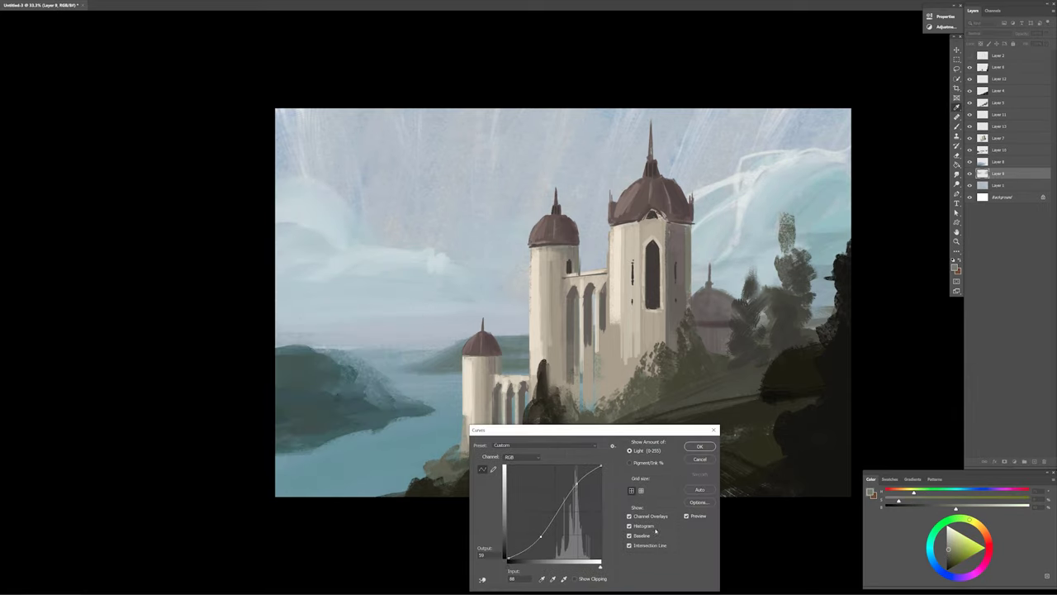
key("Return")
- Brush a soft light grey haze band across the horizon
left_click(324, 297, "alt")
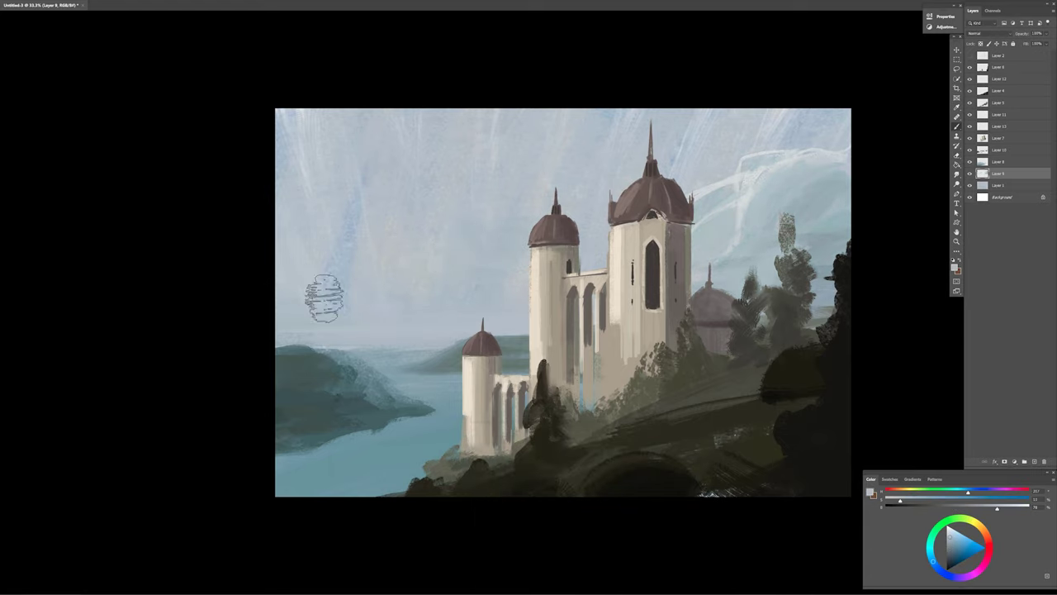
left_click(319, 330, "alt")
mouse_move(322, 318)
left_mouse_down()
mouse_move(434, 335)
mouse_move(286, 314)
left_mouse_up()
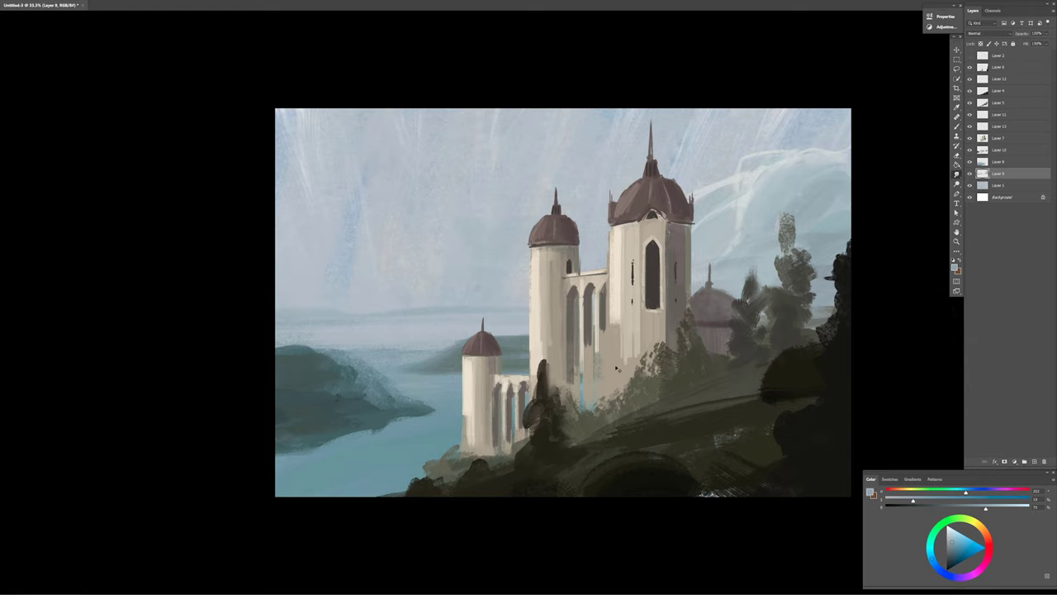
- Pick light grey-beige tones for tracery in the tall tower's window
left_click(684, 273, "alt")
left_click(685, 276, "ctrl")
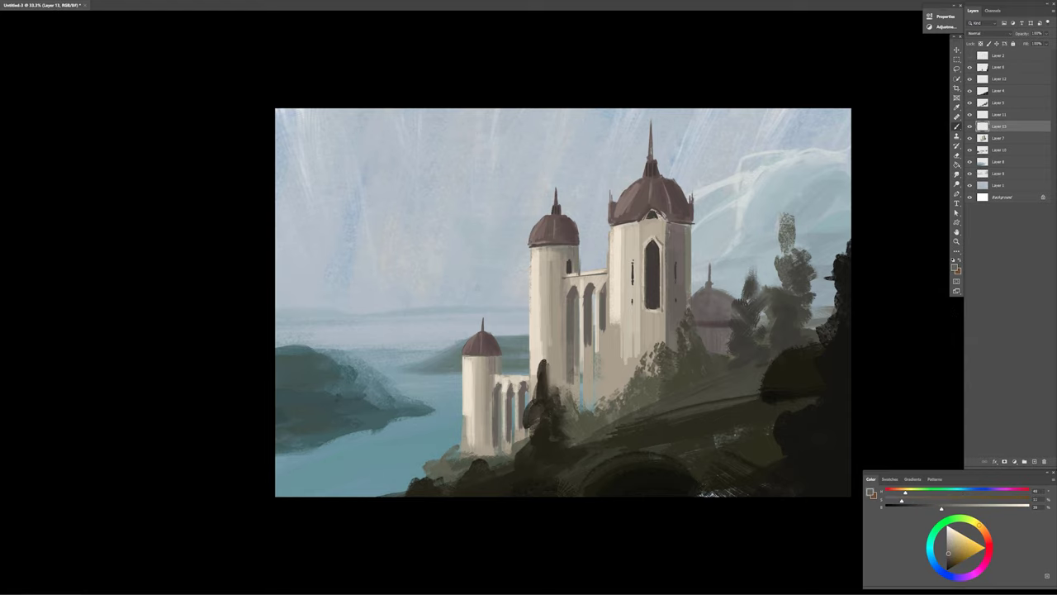
left_click(650, 273, "alt")
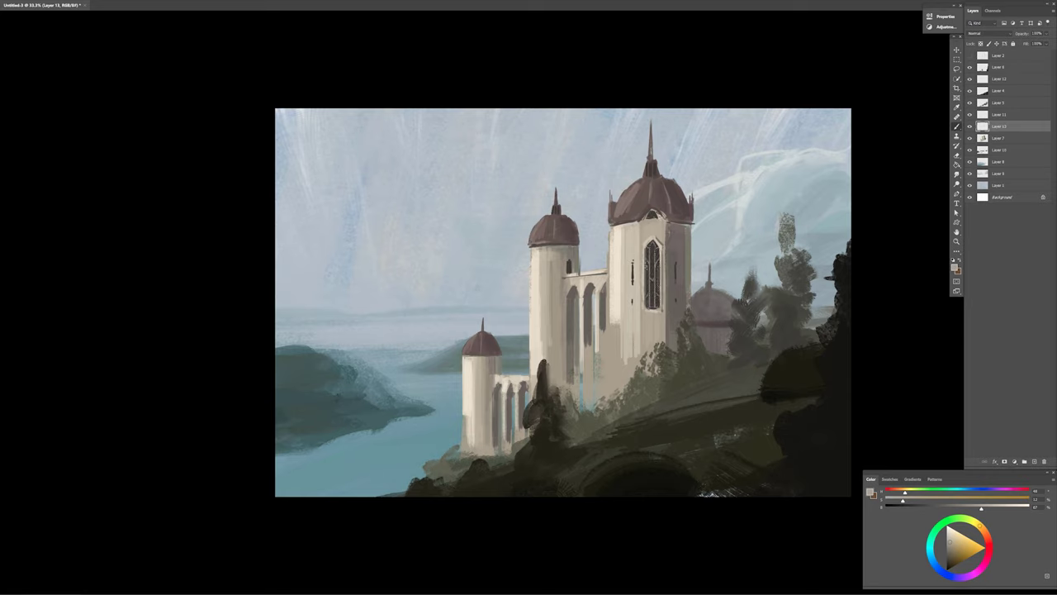
left_click(653, 273, "ctrl")
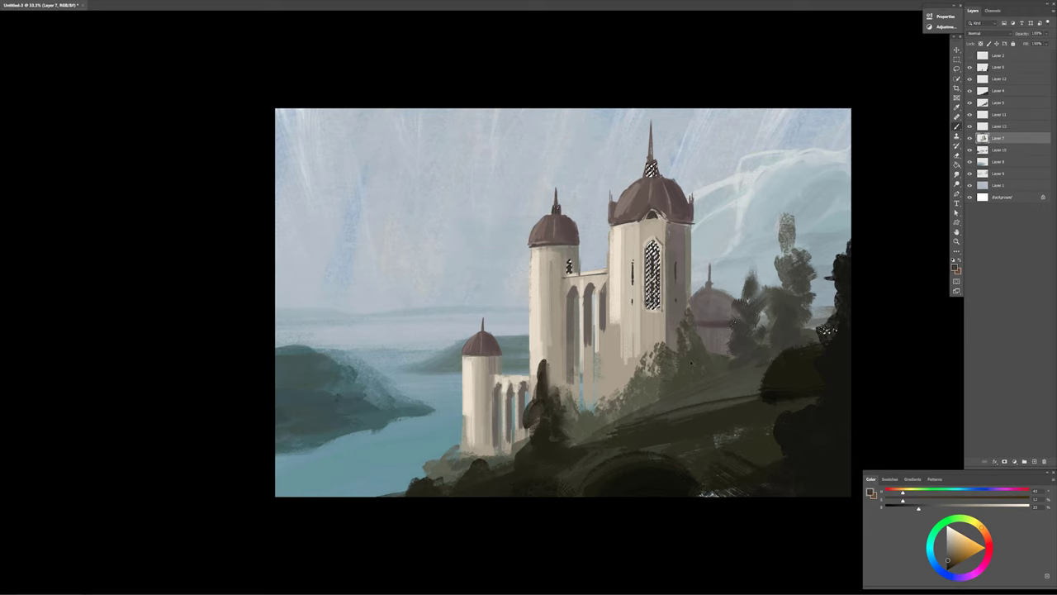
- On Layer 7, brush a light grey highlight down the tower's right side and beige strokes near the base
right_click(678, 302)
key("Escape")
left_click(652, 248, "alt")
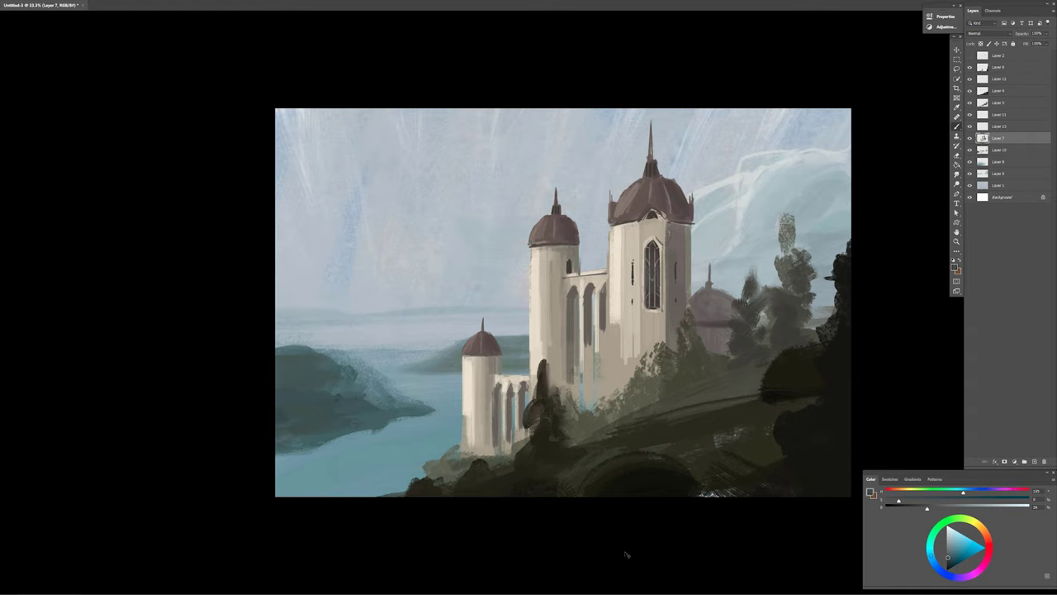
left_click(671, 235, "alt")
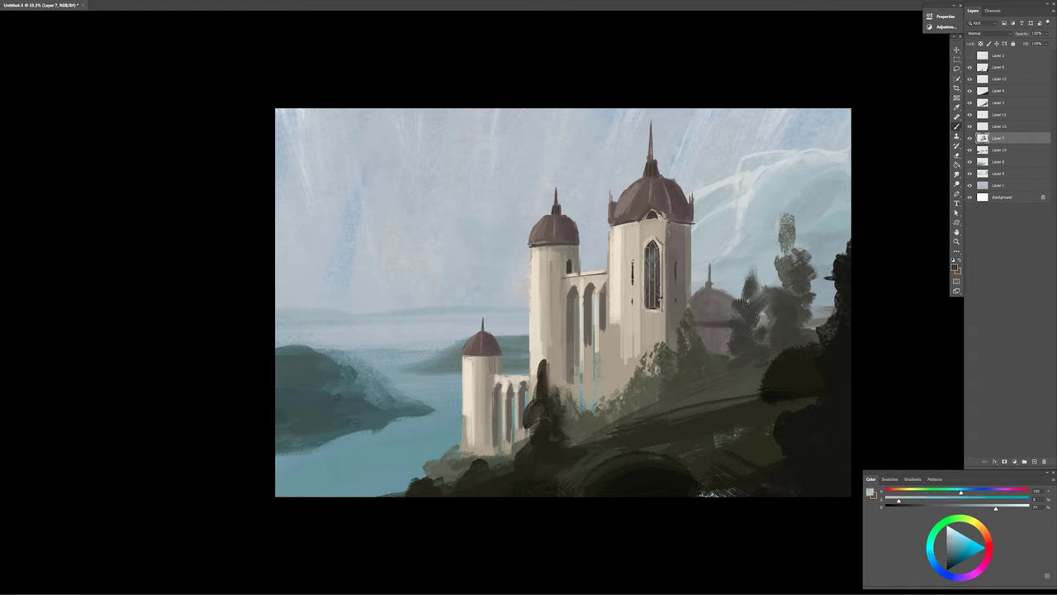
left_click(698, 363, "alt")
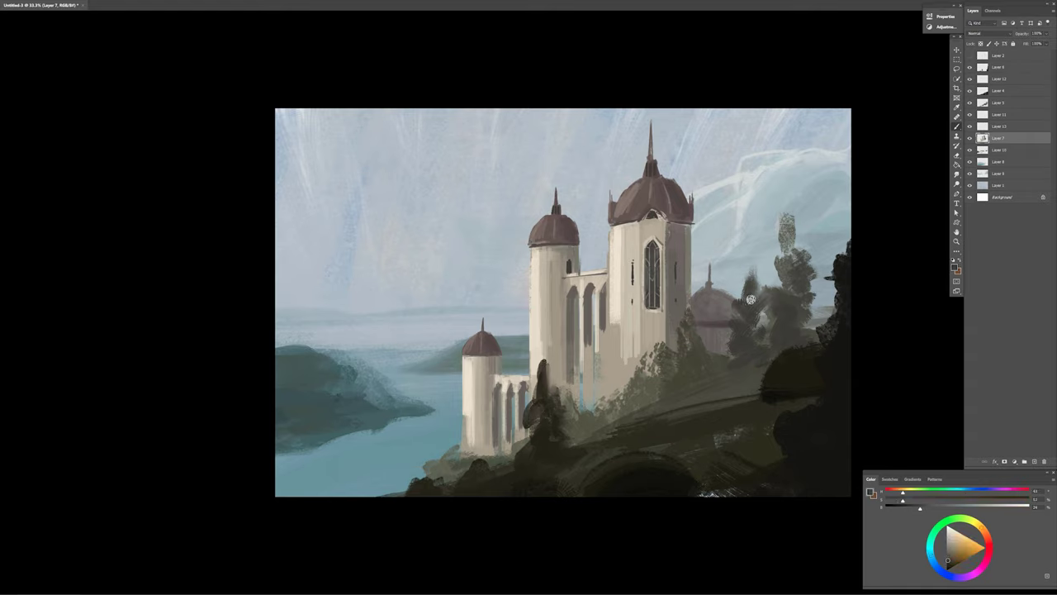
left_click(655, 318, "alt")
left_click(670, 248, "alt")
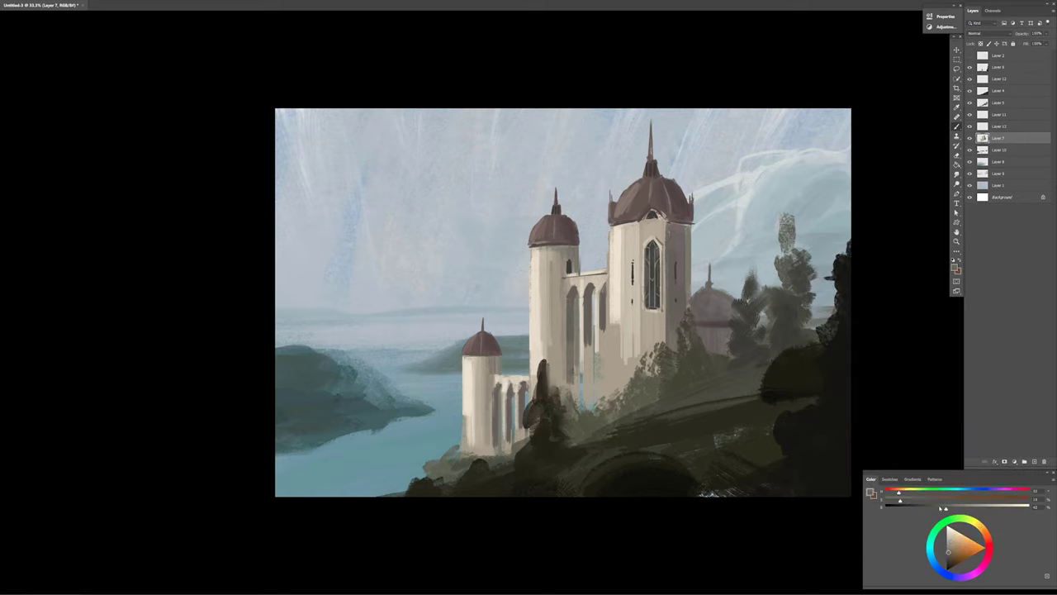
left_click(670, 248, "alt")
left_click_drag(670, 239, 672, 266)
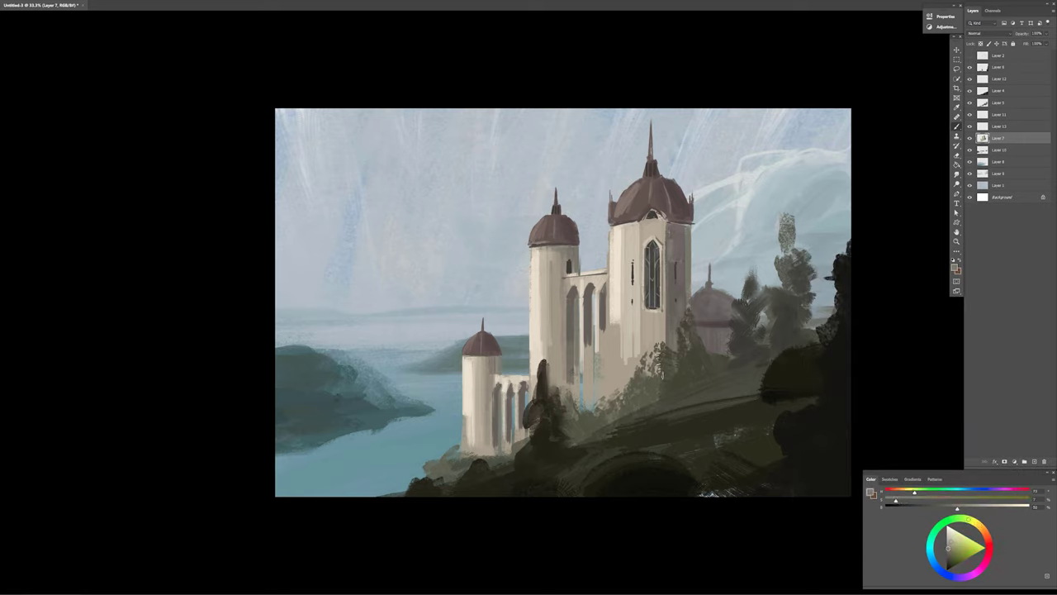
left_click_drag(652, 343, 618, 388)
- Paint a dark vertical accent down the castle arches
left_click(564, 273, "alt")
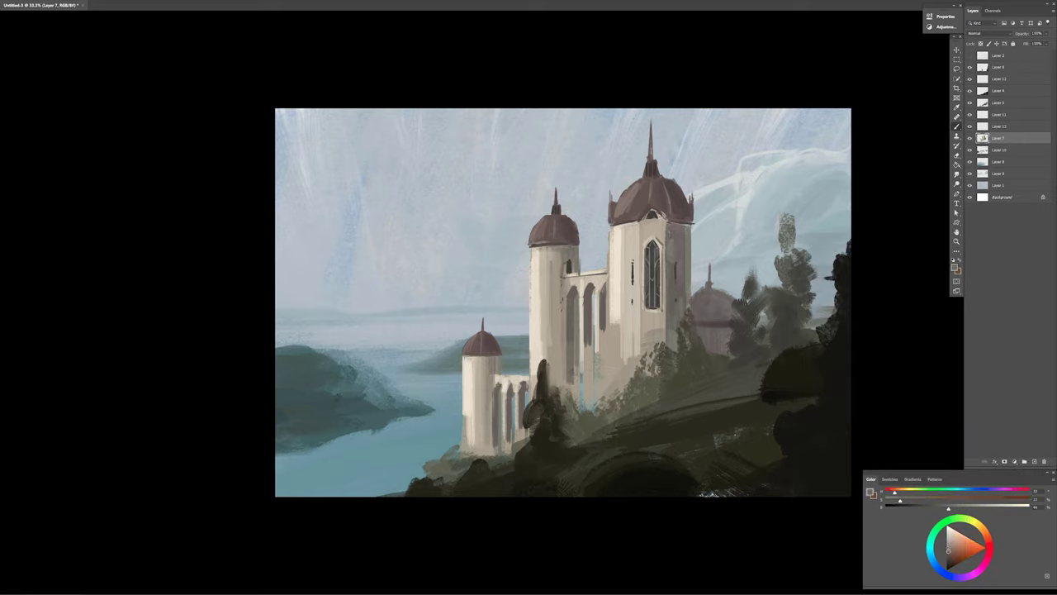
left_click(602, 321, "alt")
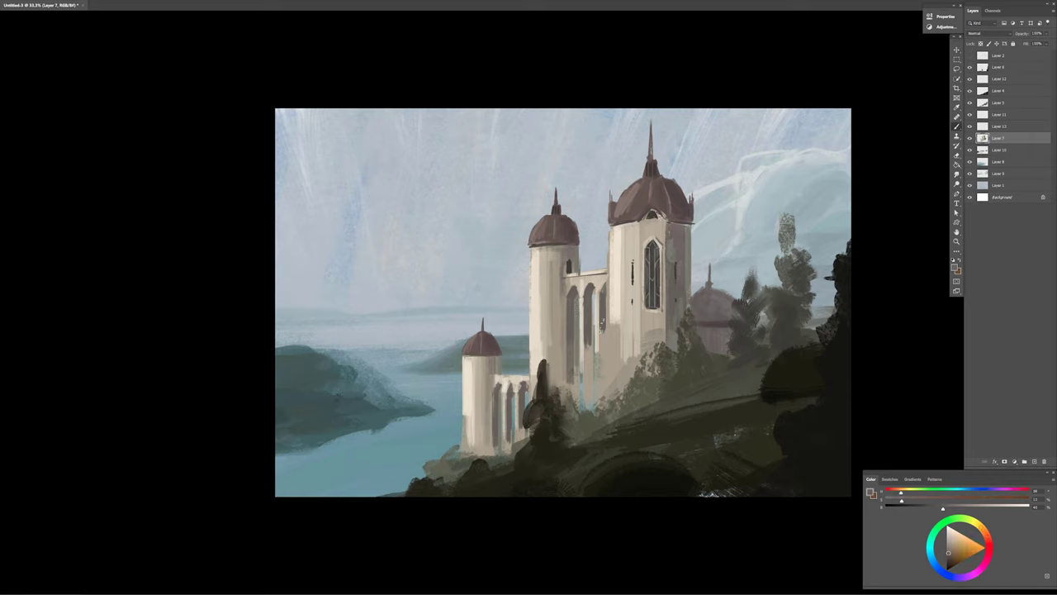
left_click_drag(587, 305, 587, 382)
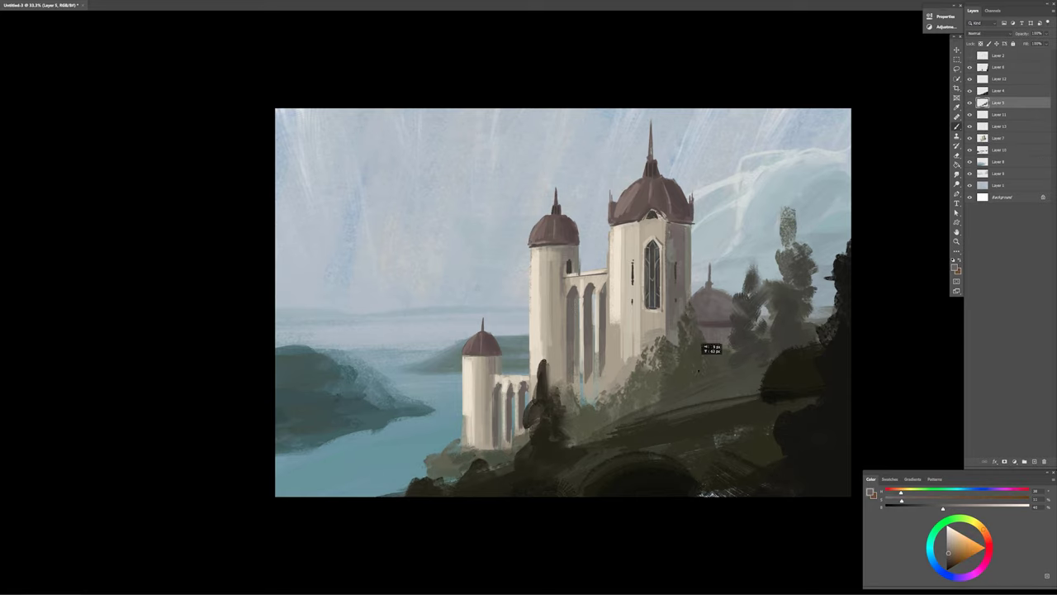
- On Layer 5, paint dark green foliage around the castle base
left_click(694, 391, "ctrl")
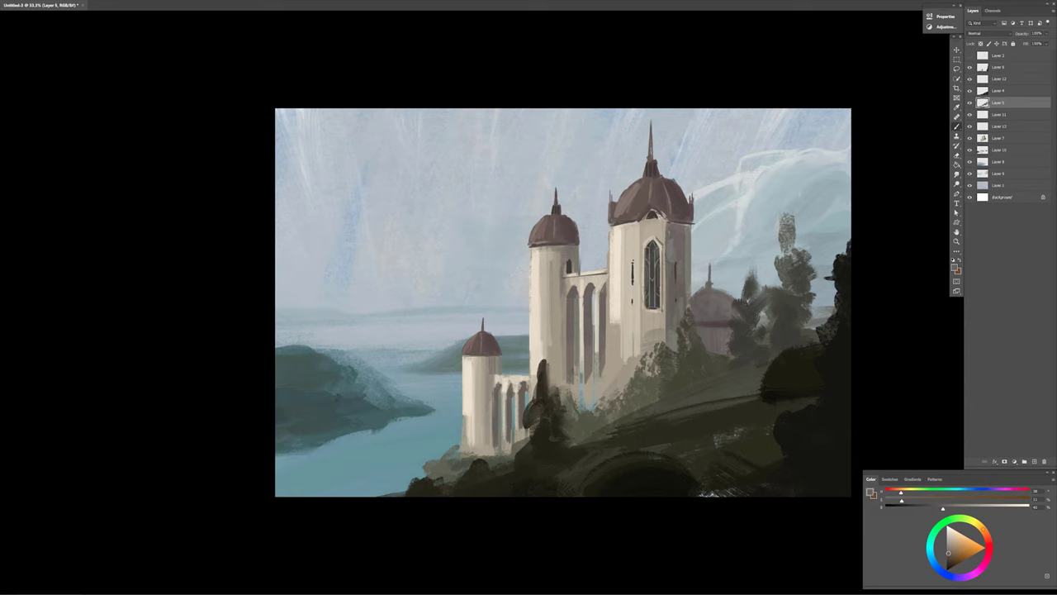
left_click(674, 389, "alt")
left_click_drag(702, 347, 584, 444)
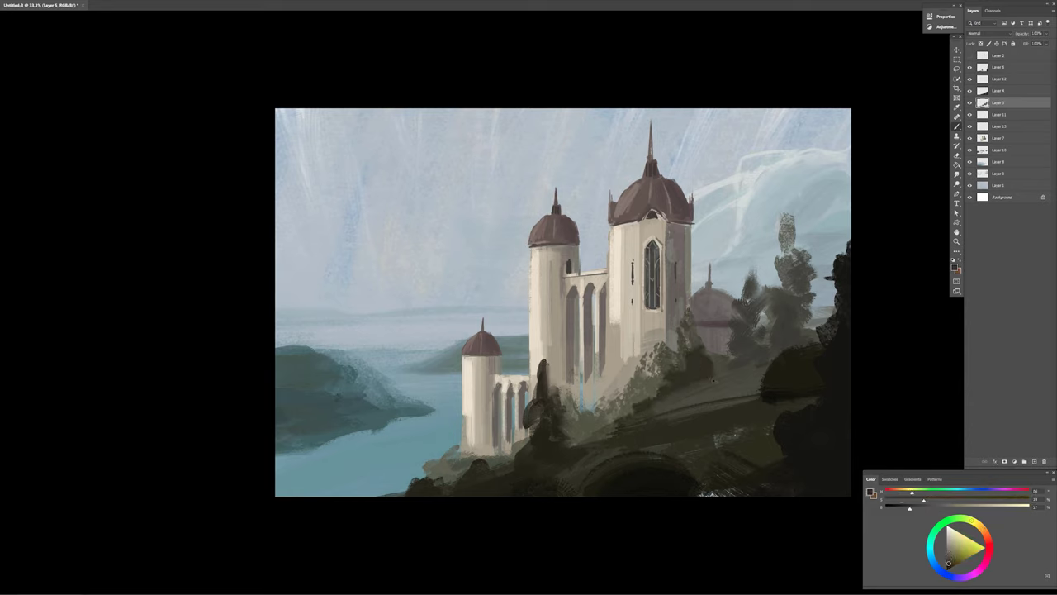
left_click(592, 444, "alt")
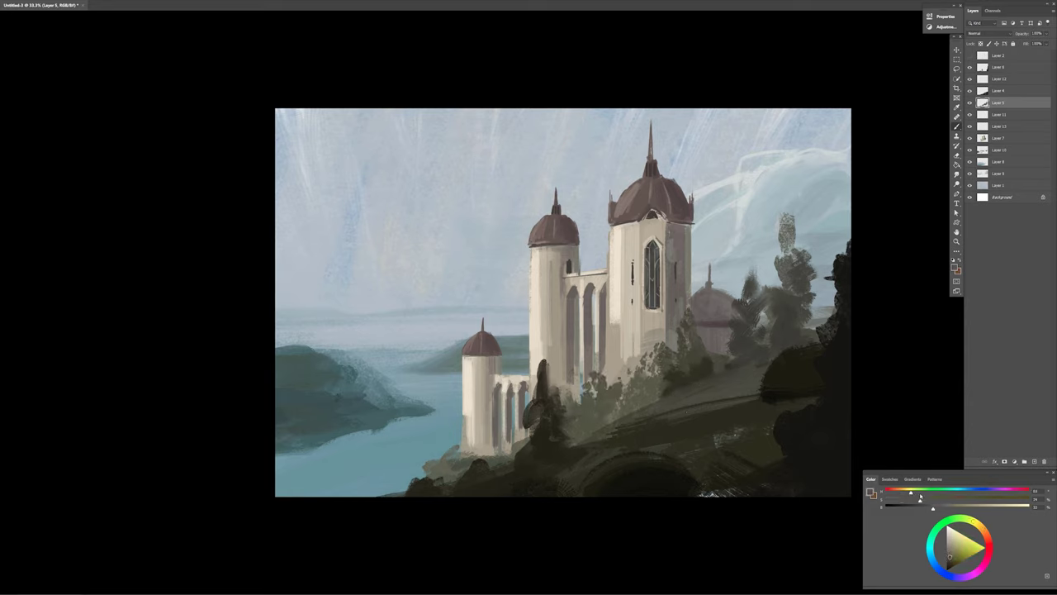
left_click(595, 421, "alt")
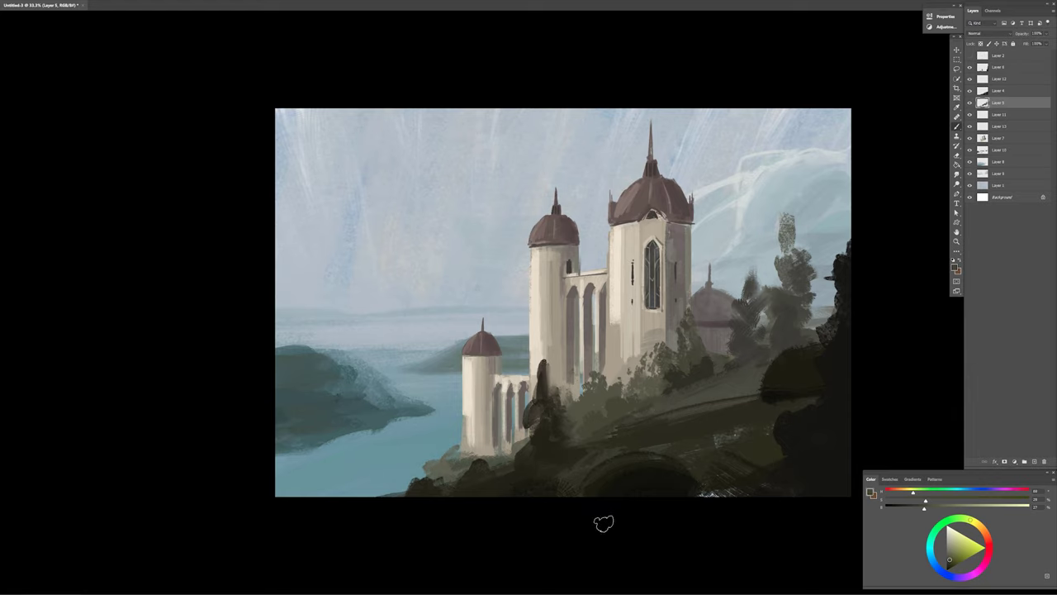
- Back on Layer 7, add light strokes forming a pale footing at the tower's base
right_click(616, 463)
right_click(658, 335, "ctrl")
left_click(673, 337)
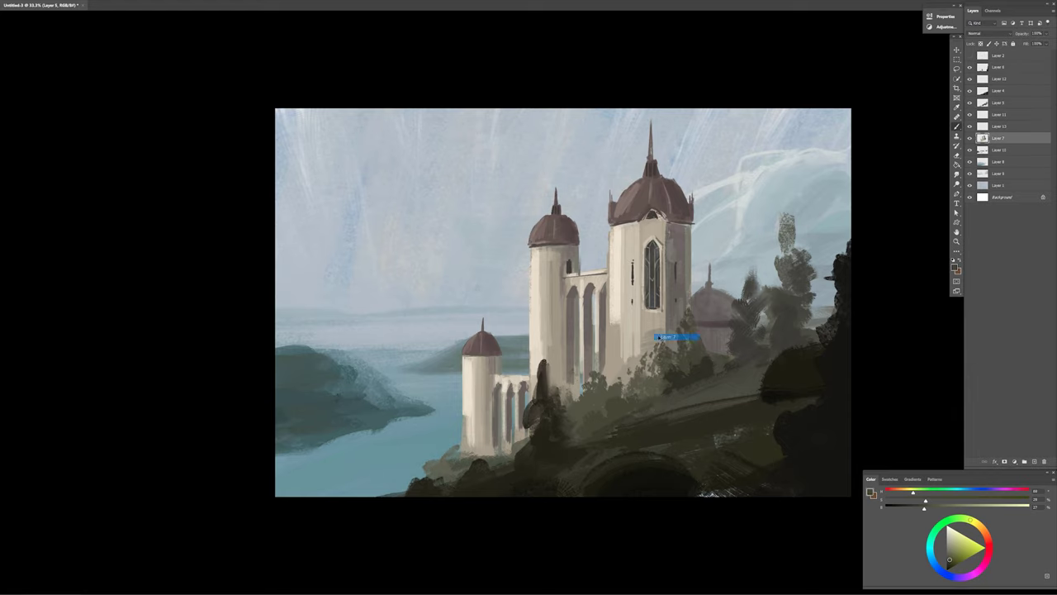
left_click(673, 337)
left_click(464, 412, "alt")
mouse_move(446, 453)
left_mouse_down()
mouse_move(466, 432)
mouse_move(454, 436)
mouse_move(461, 451)
left_mouse_up()
left_click(464, 413, "alt")
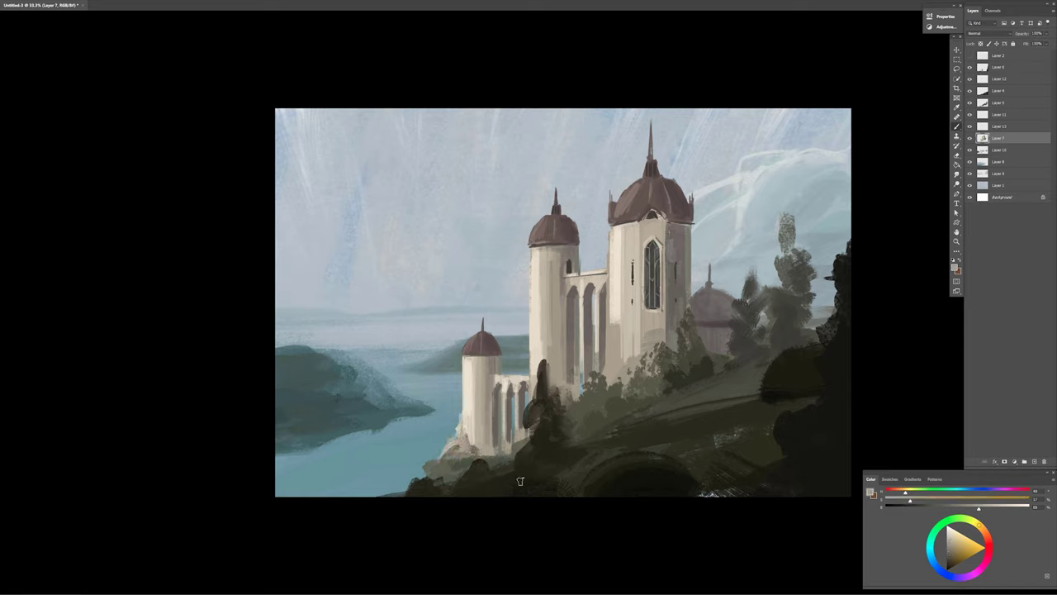
- On Layer 14, darken the foreground hill with a dark brown patch
left_click_drag(818, 396, 661, 417)
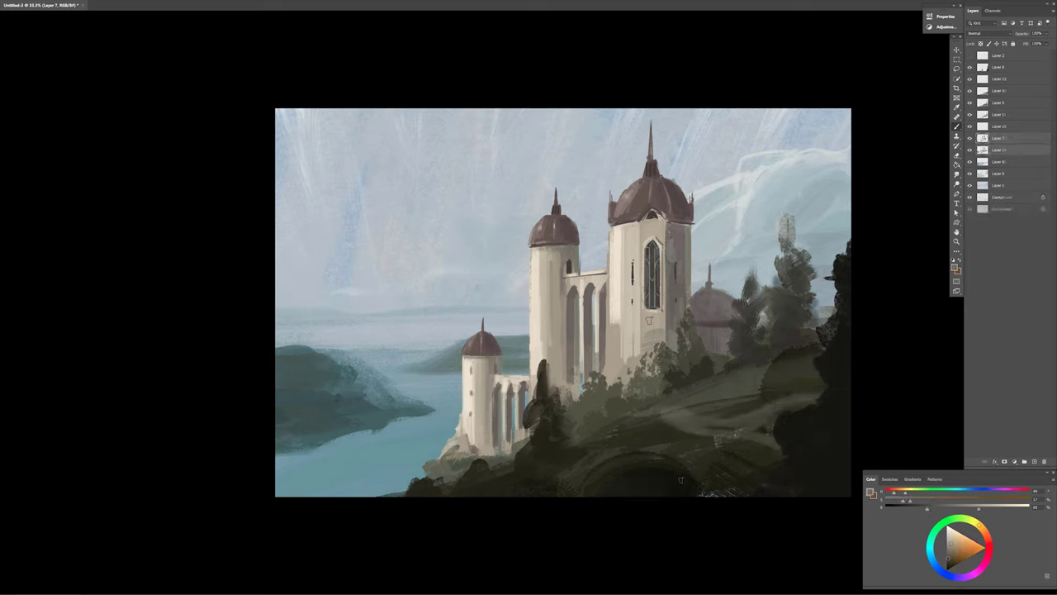
right_click(735, 302)
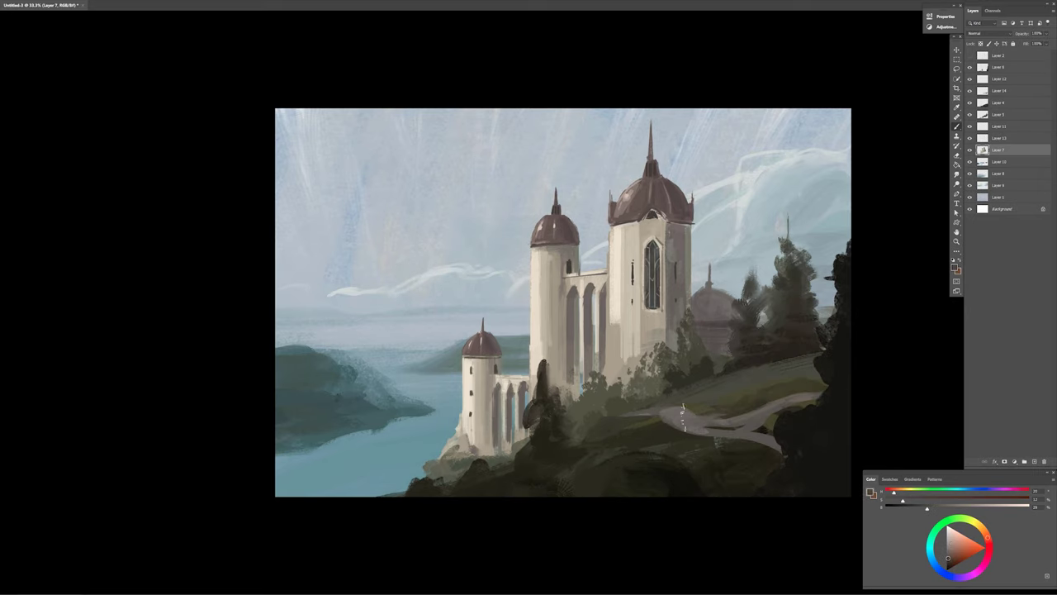
left_click(694, 425, "ctrl")
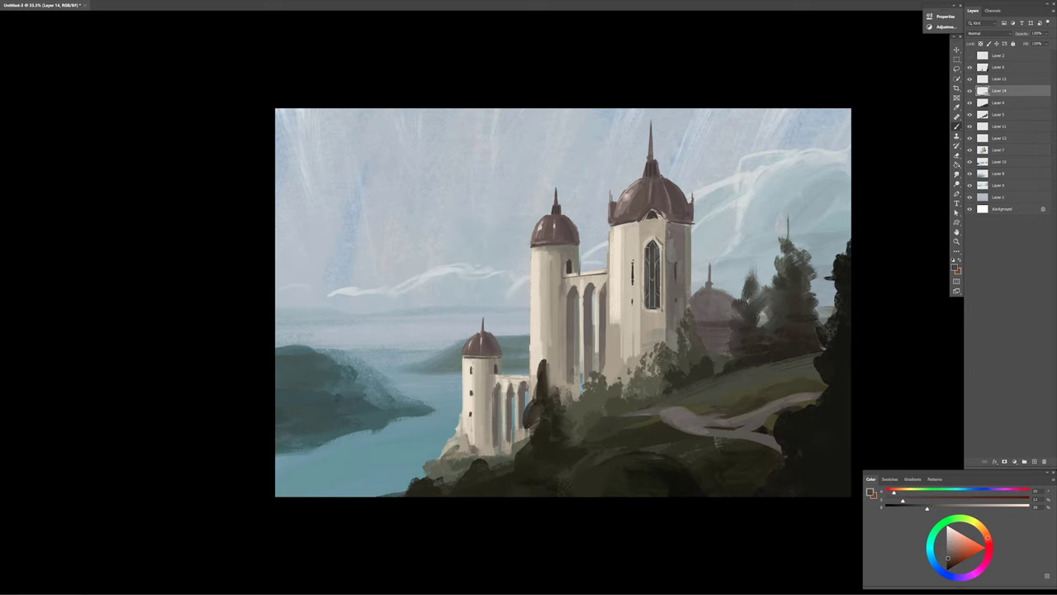
left_click(678, 411, "alt")
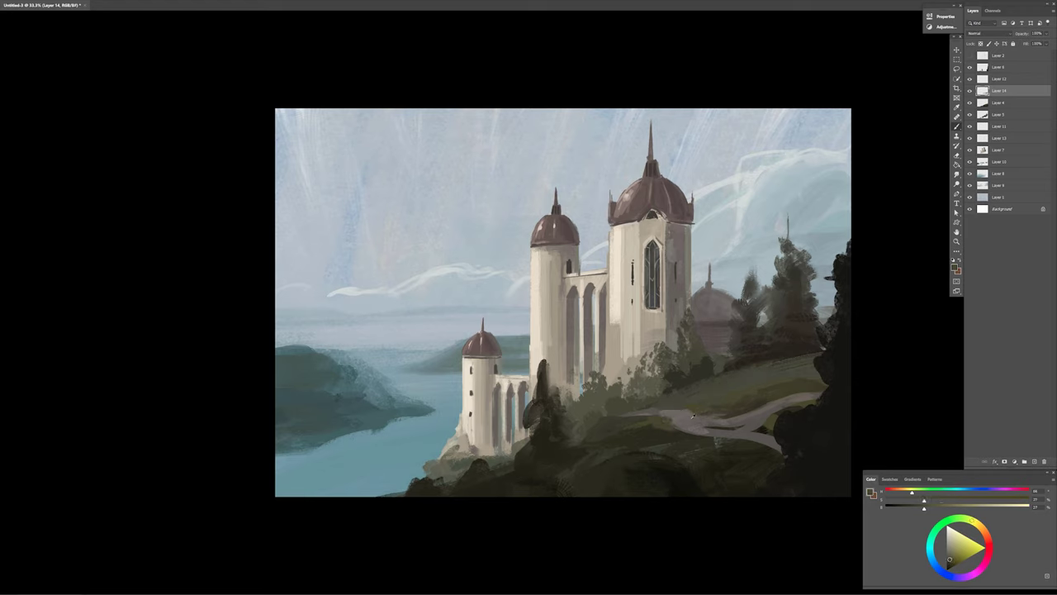
left_click(756, 414, "alt")
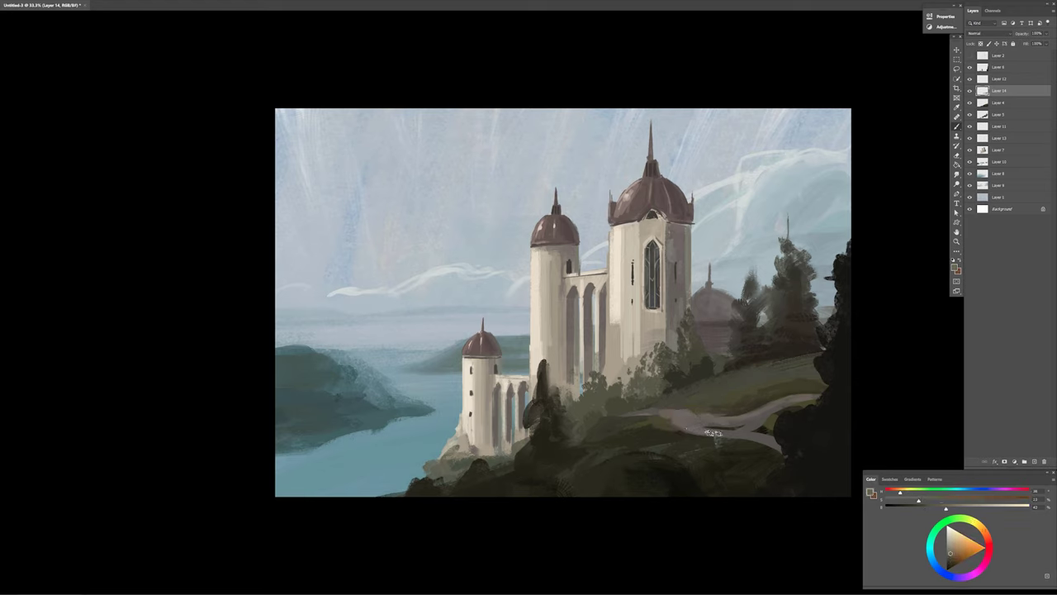
left_click(727, 442, "alt")
left_click_drag(615, 474, 665, 484)
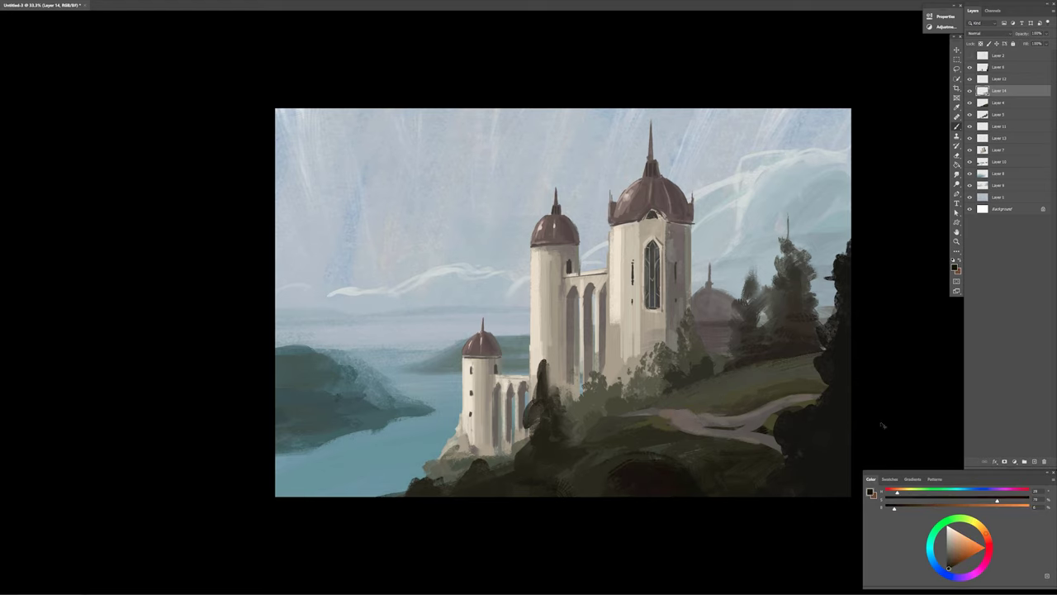
- Move to Layer 6 with a lighter olive colour and check the layers under the path
key("alt+bracketright")
key("alt+bracketright")
left_click(558, 452, "alt")
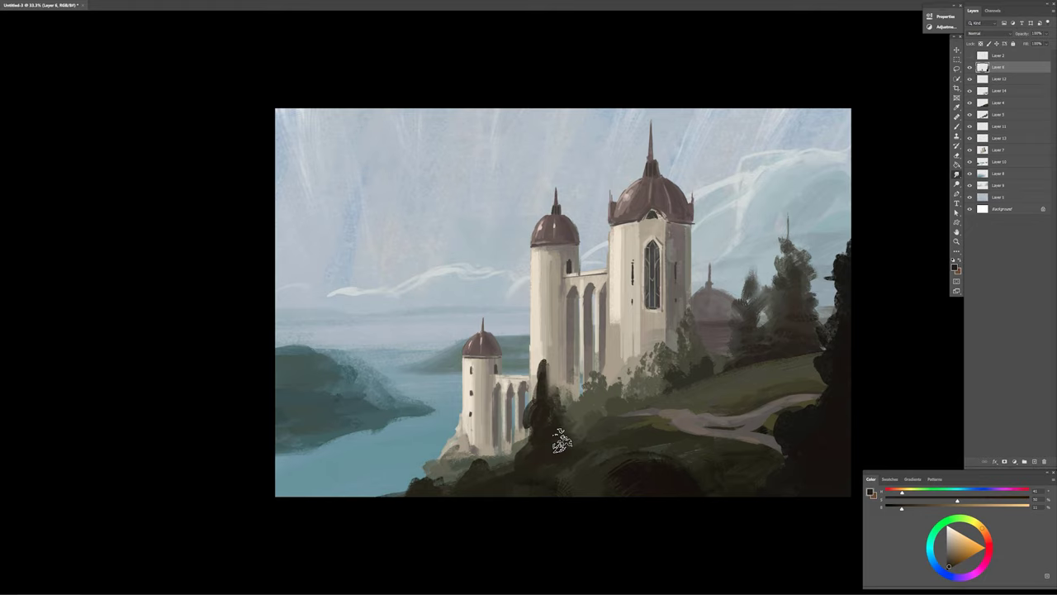
right_click(721, 420, "ctrl")
- Shift the path on Layer 14 toward blue with Color Balance
left_click(739, 438)
key("ctrl+b")
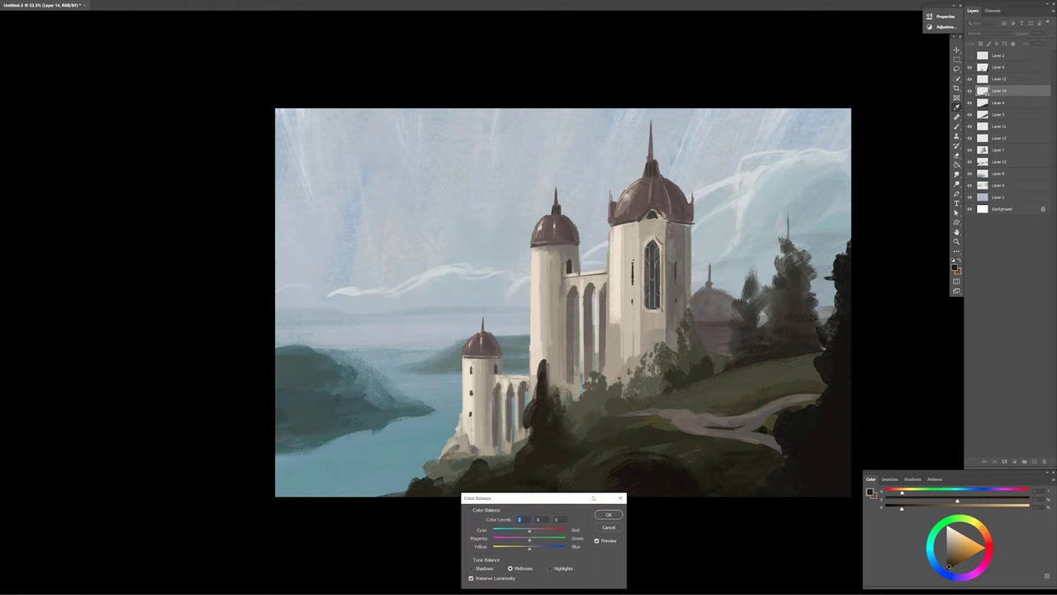
left_click_drag(523, 549, 541, 550)
key("Return")
- Sample path, olive and dark tree colours, then make Layer 8 the water layer
left_click(679, 470, "alt")
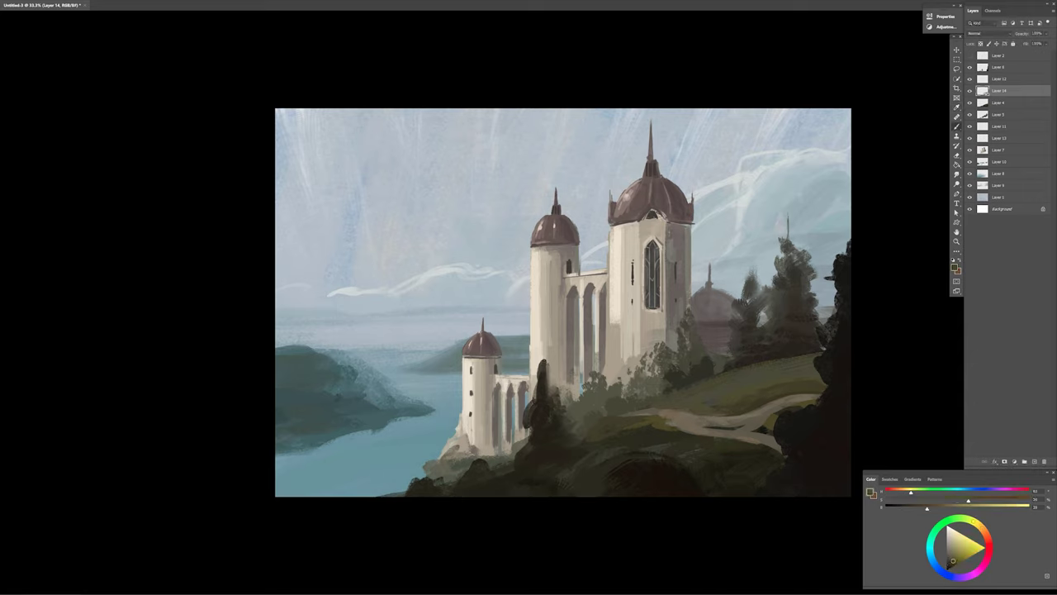
left_click(725, 438, "alt")
left_click(749, 423, "alt")
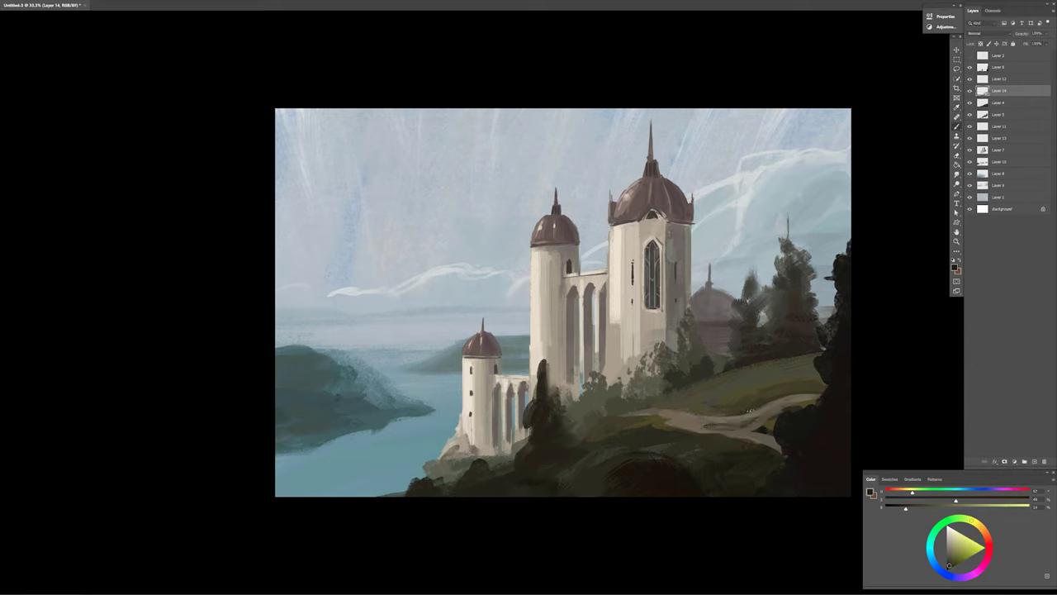
left_click(679, 433, "alt")
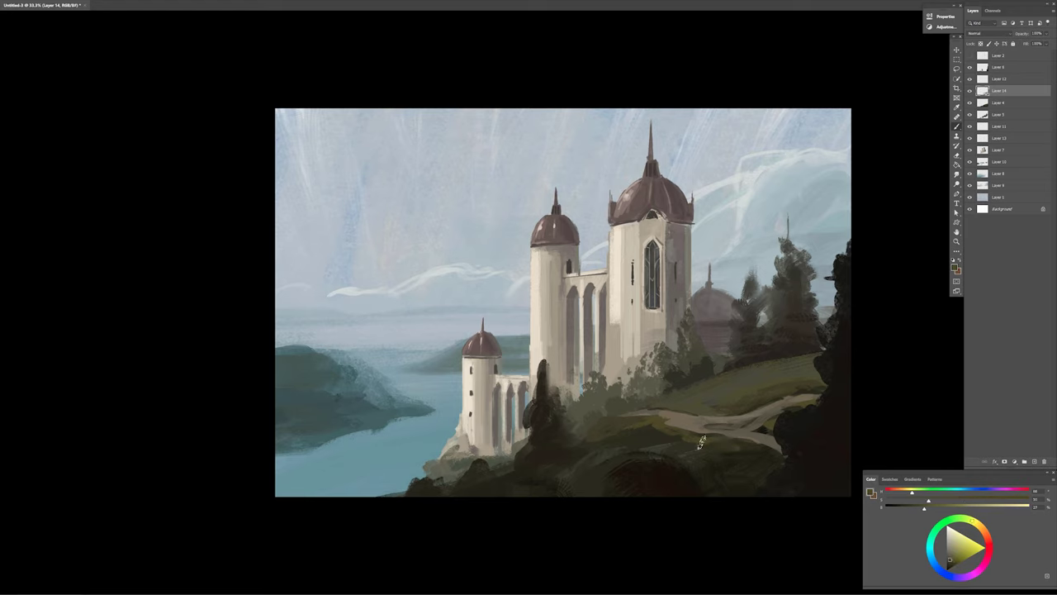
left_click(611, 423, "alt")
left_click(748, 343, "ctrl")
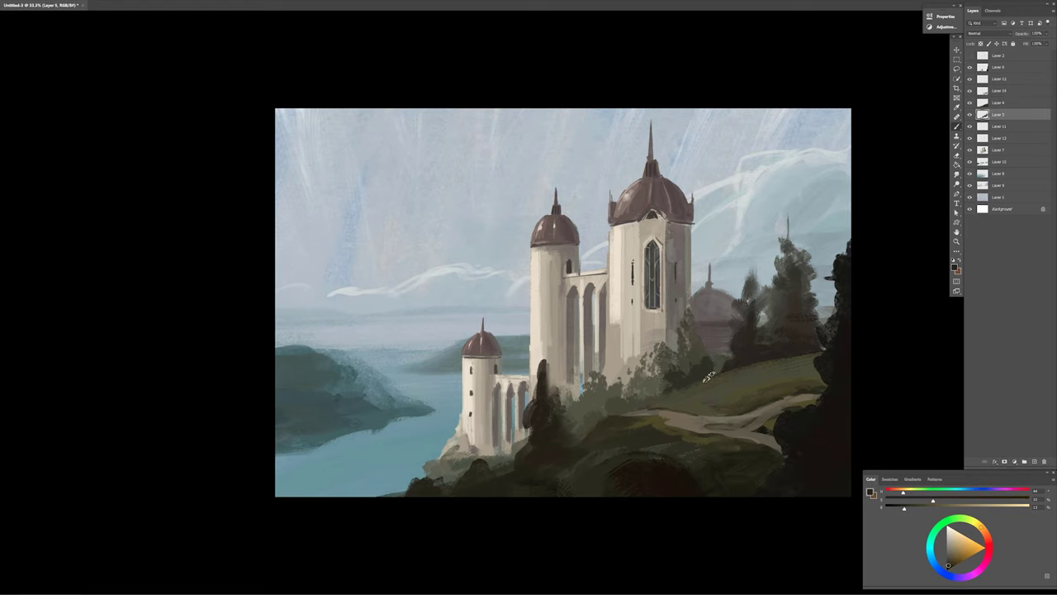
left_click(540, 386, "alt")
left_click(541, 372, "ctrl")
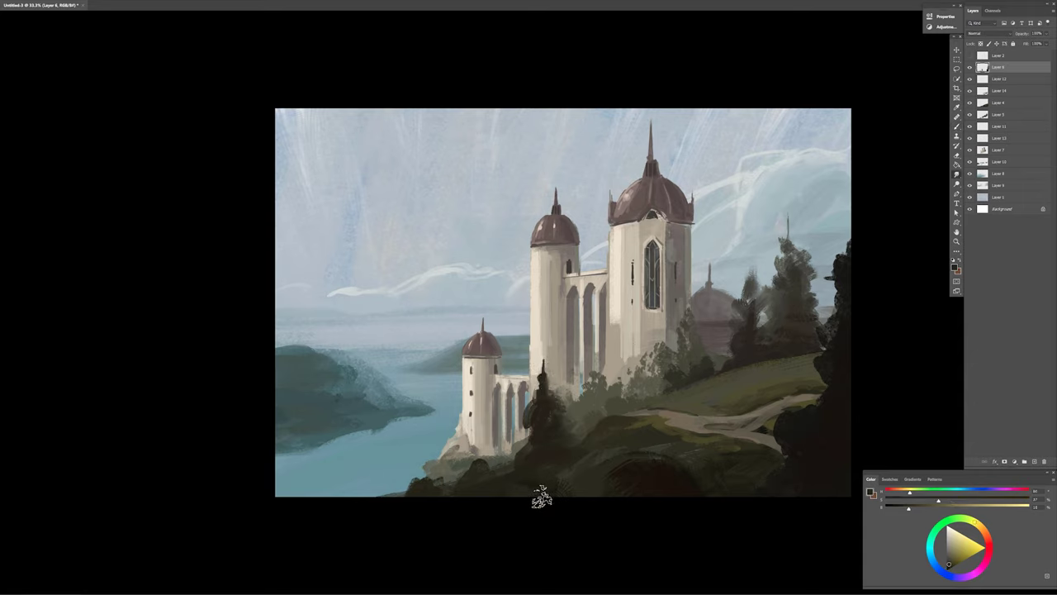
left_click(409, 463, "ctrl")
- Lighten the lower-left water with blue strokes, add small boat marks, and darken the shoreline teal
left_click(408, 462, "alt")
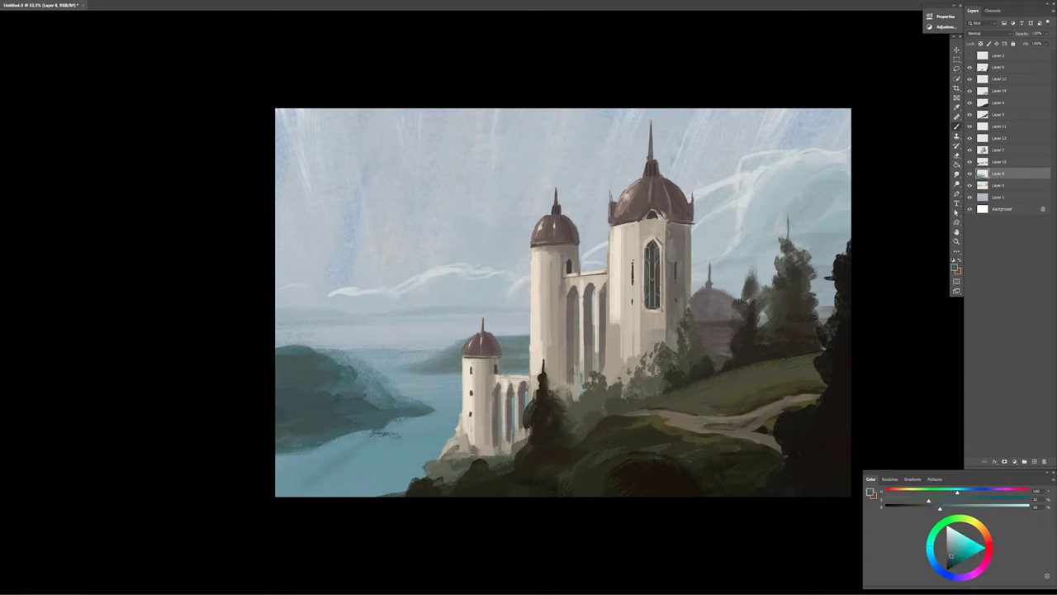
mouse_move(396, 425)
left_mouse_down()
mouse_move(265, 475)
mouse_move(355, 471)
left_mouse_up()
left_click_drag(264, 487, 364, 480)
left_click(424, 376, "alt")
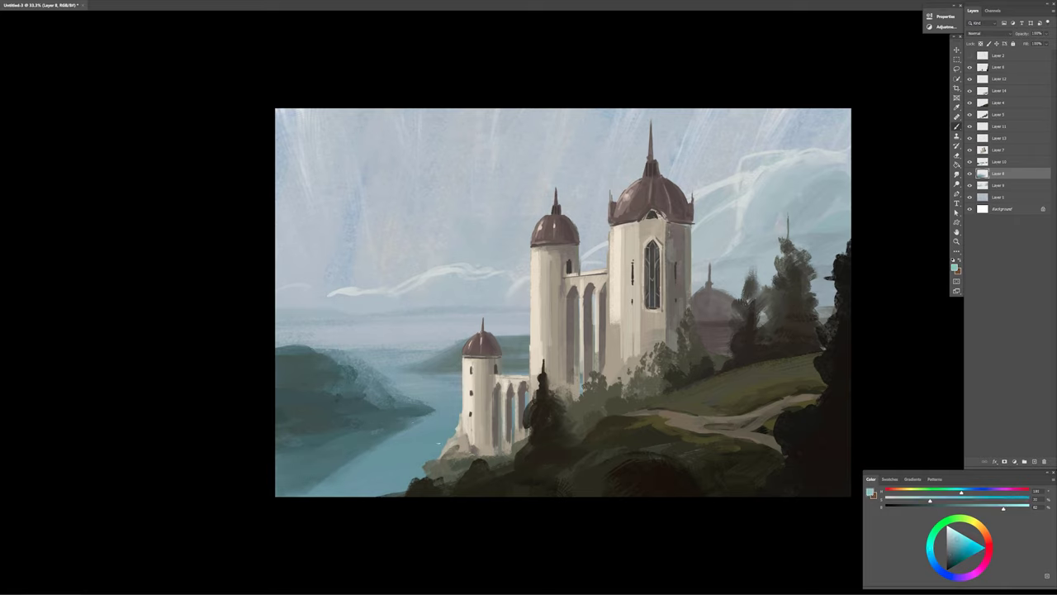
left_click_drag(404, 376, 438, 375)
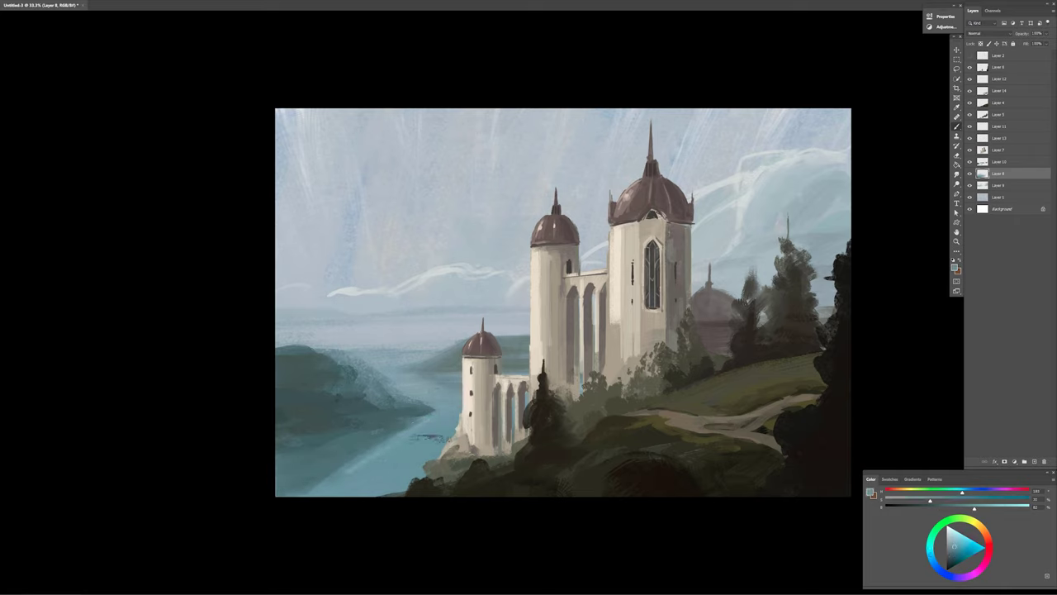
left_click(413, 438, "alt")
mouse_move(425, 414)
left_mouse_down()
mouse_move(453, 408)
mouse_move(314, 447)
left_mouse_up()
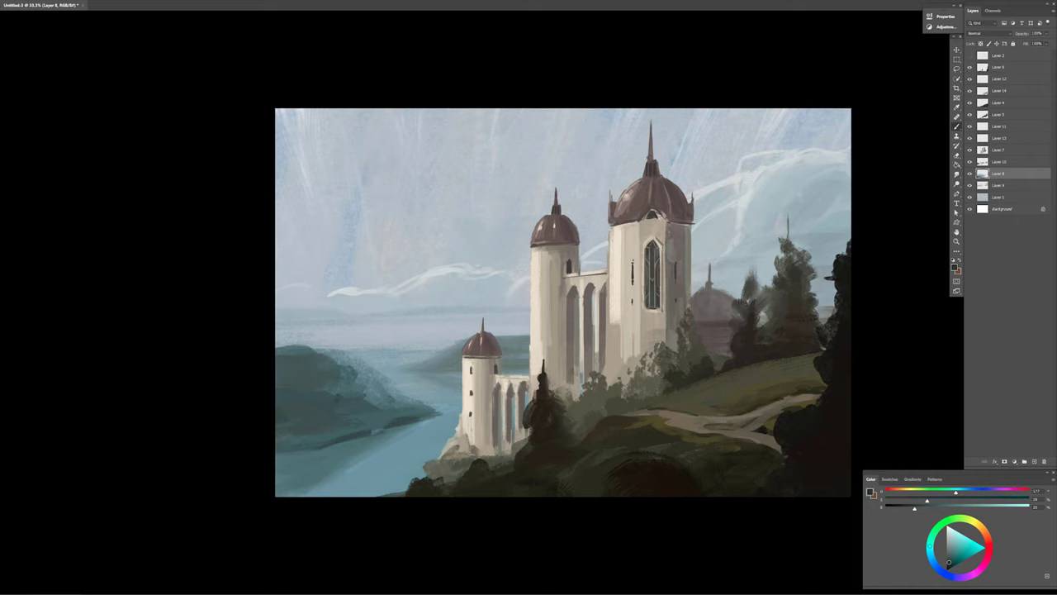
key("Escape")
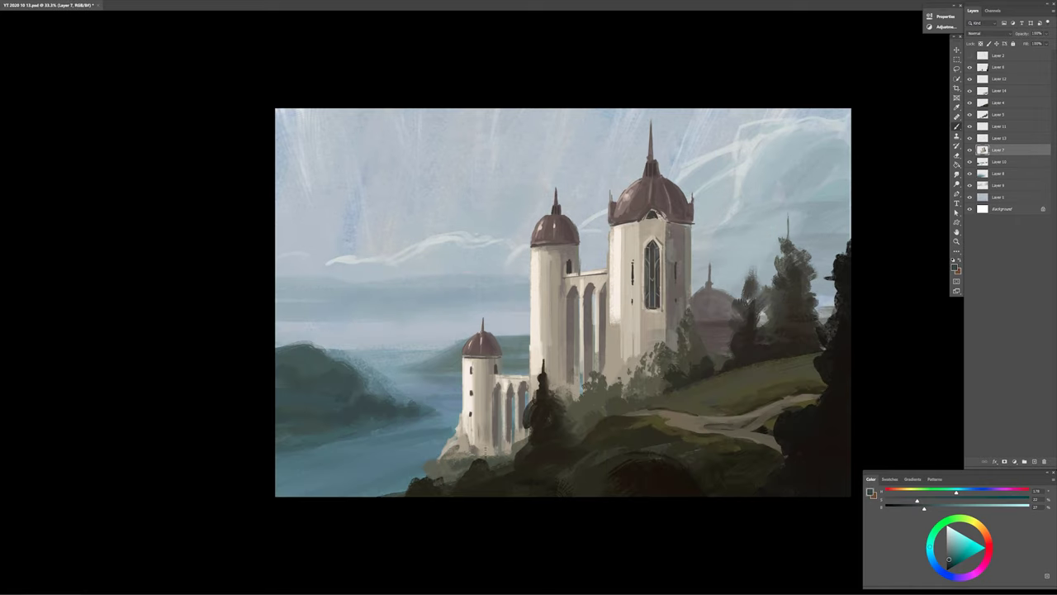
- Pick warm brown and light beige paint colours and sample the tower's light beige
left_click(484, 438, "alt")
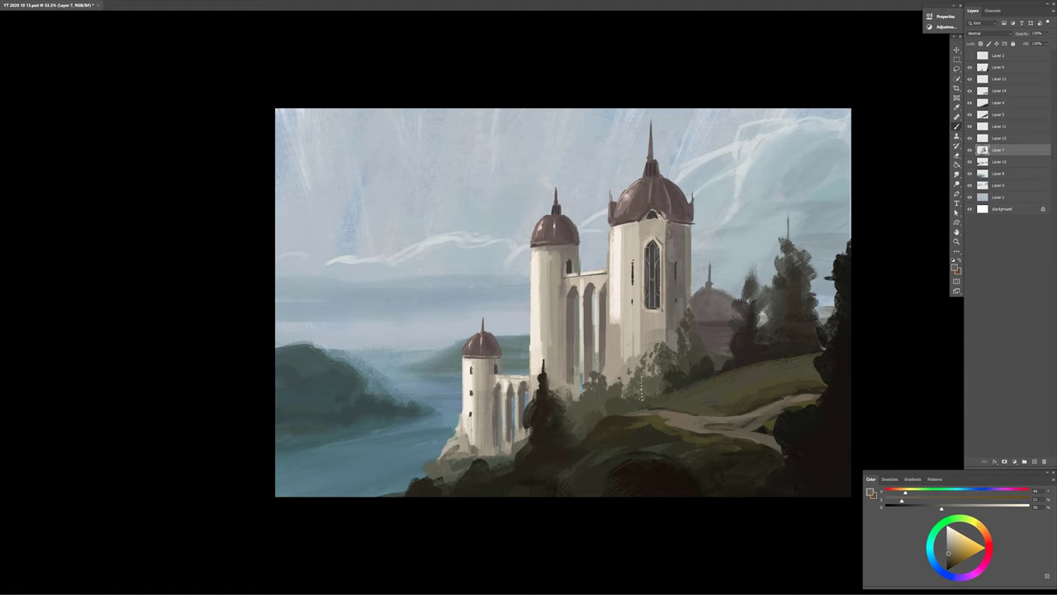
left_click(616, 356, "alt")
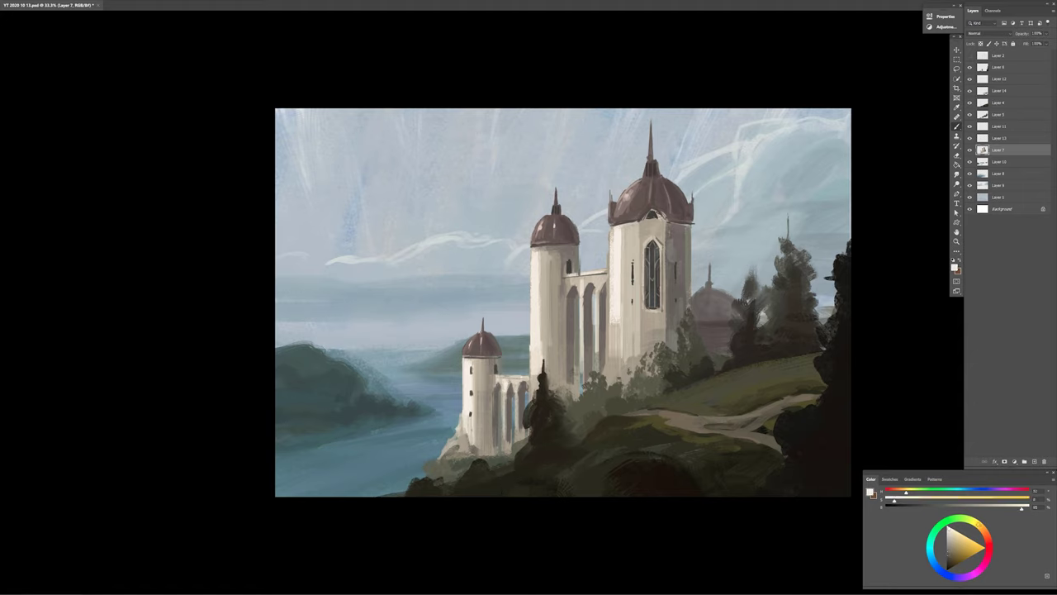
right_click(889, 323)
key("Escape")
left_click_drag(971, 537, 948, 550)
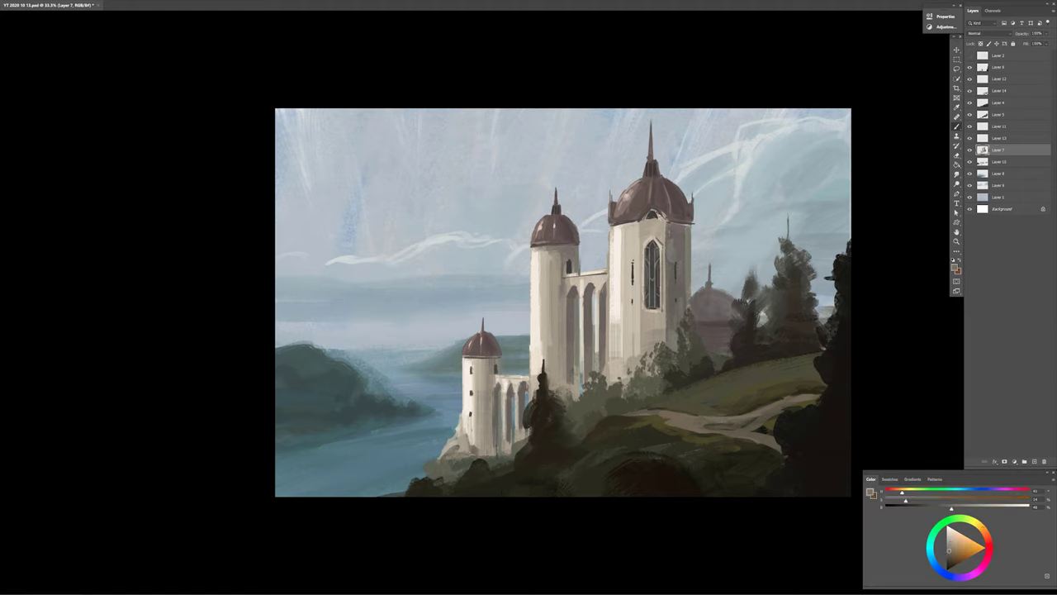
left_click(492, 451, "alt")
left_click(666, 243, "alt")
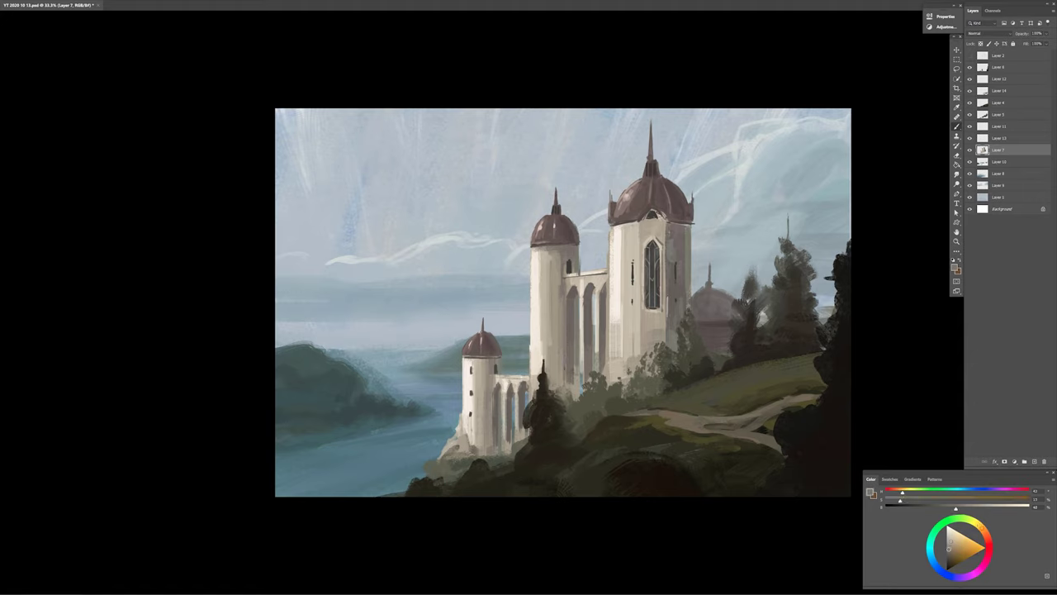
left_click(668, 306, "alt")
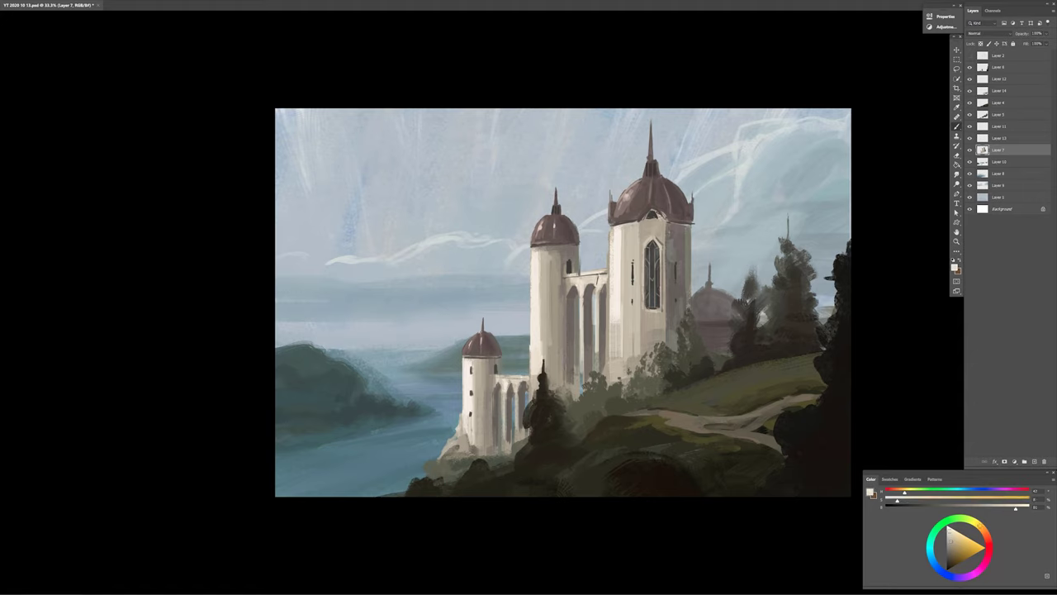
key("e")
key("b")
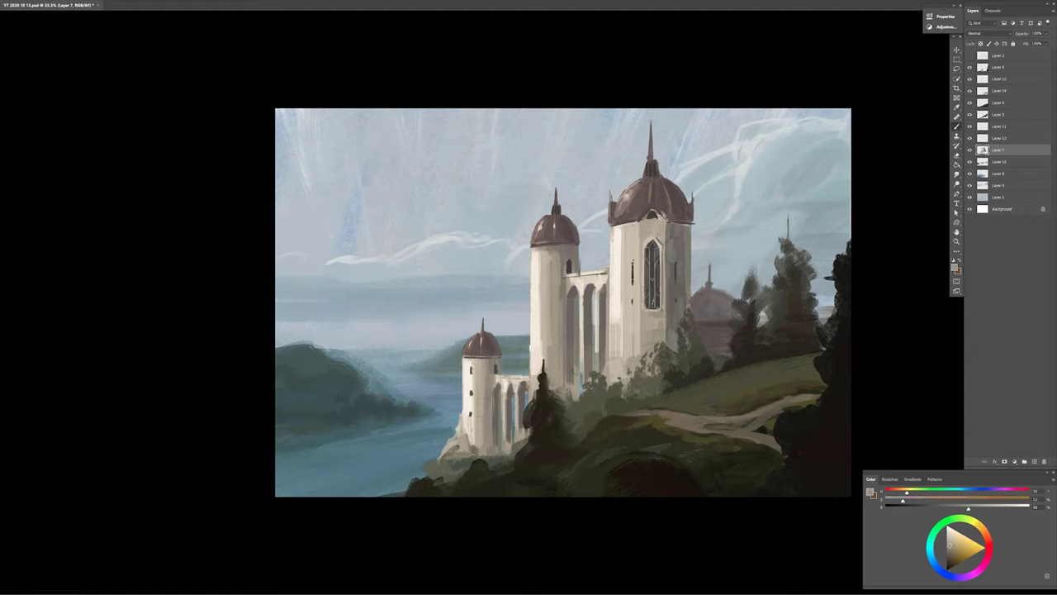
- Sample light beige and darker brown tones from the tower walls
left_click(654, 313, "alt")
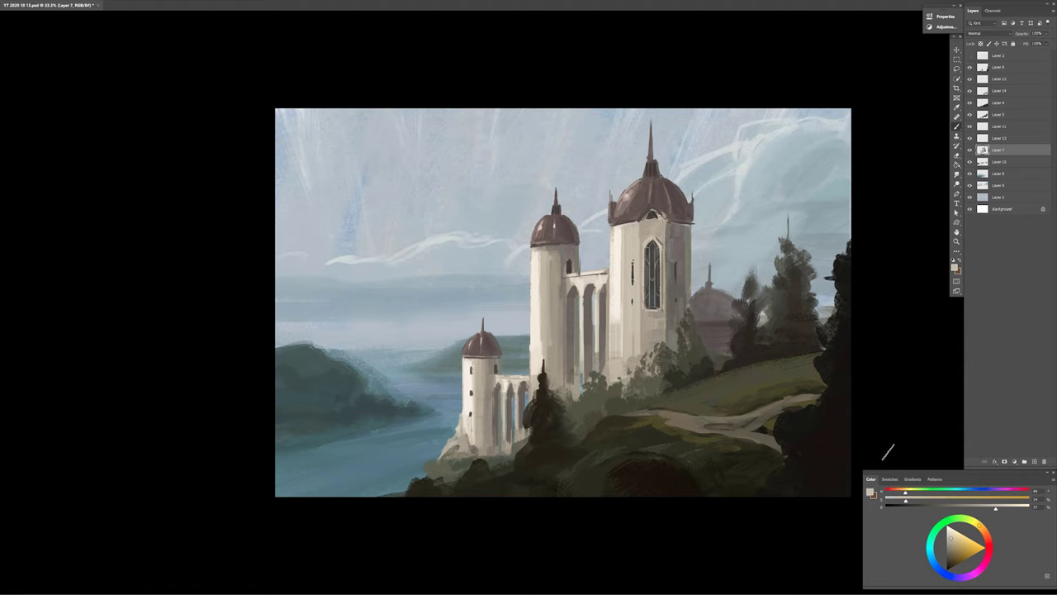
left_click(551, 309, "alt")
left_click(546, 316, "alt")
left_click(553, 322, "alt")
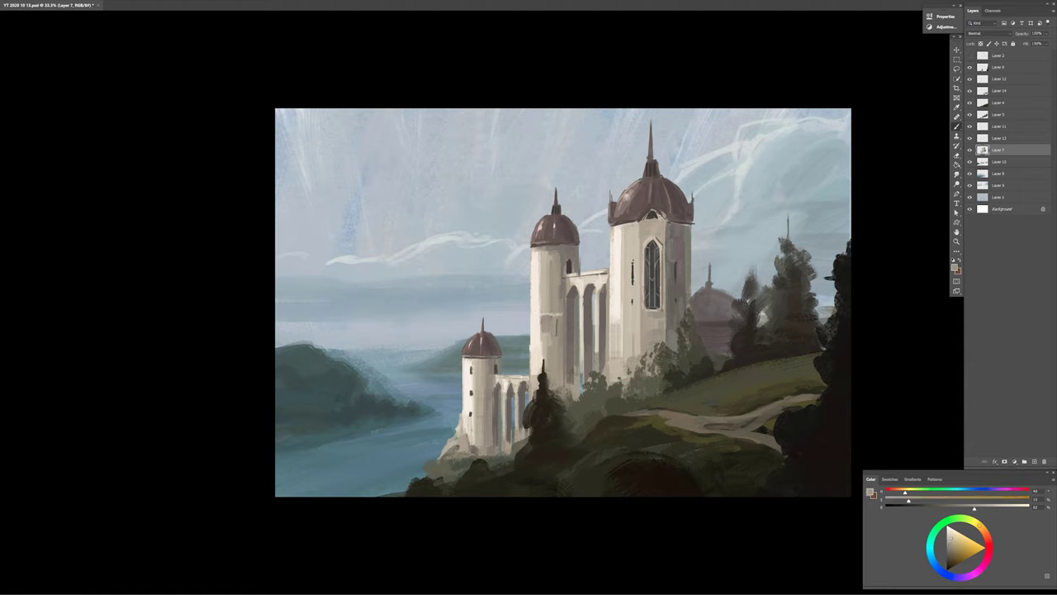
left_click(534, 356, "alt")
left_click(537, 362, "alt")
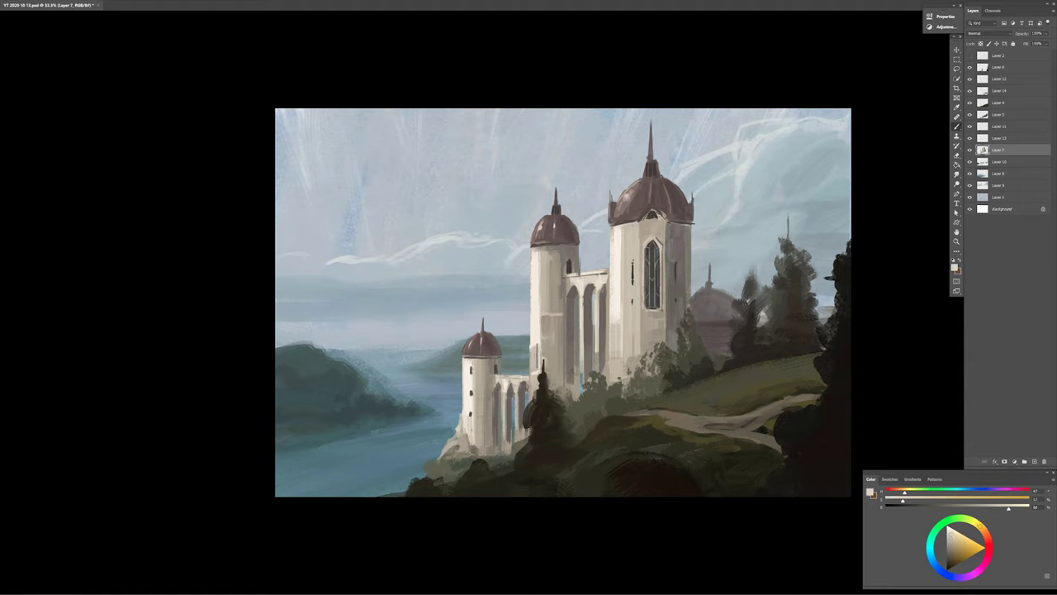
- Sample brown, beige, grey-blue and dome colours, then make Layer 14 active
left_click(708, 337, "alt")
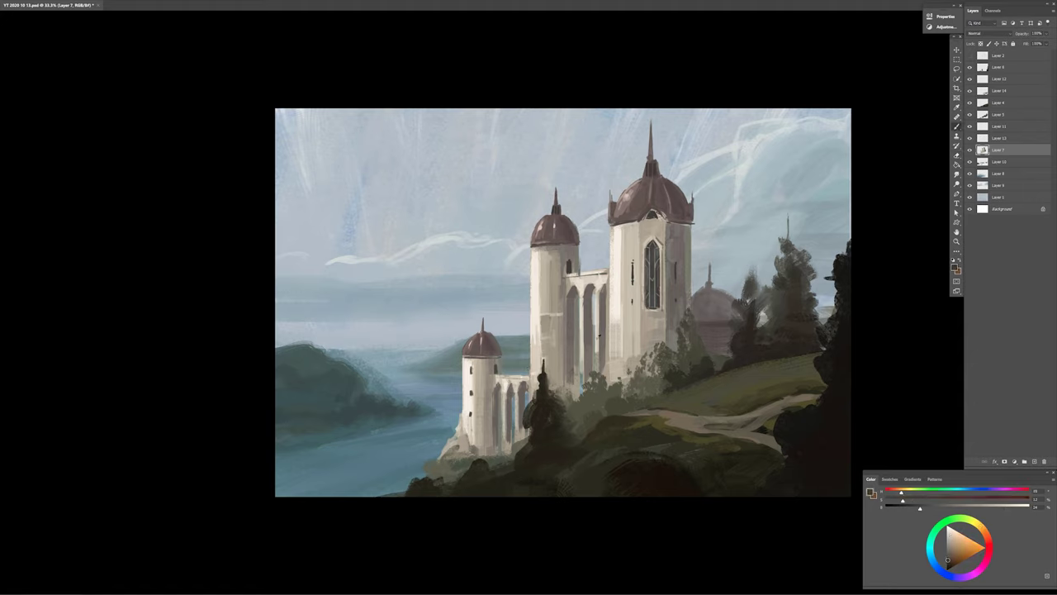
left_click(599, 336, "alt")
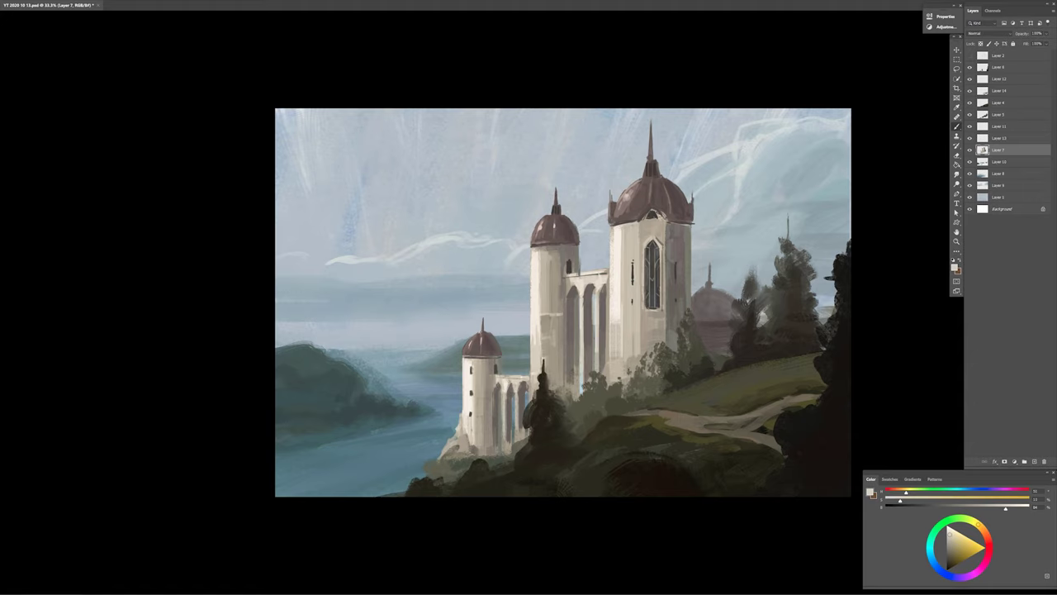
left_click(578, 314, "alt")
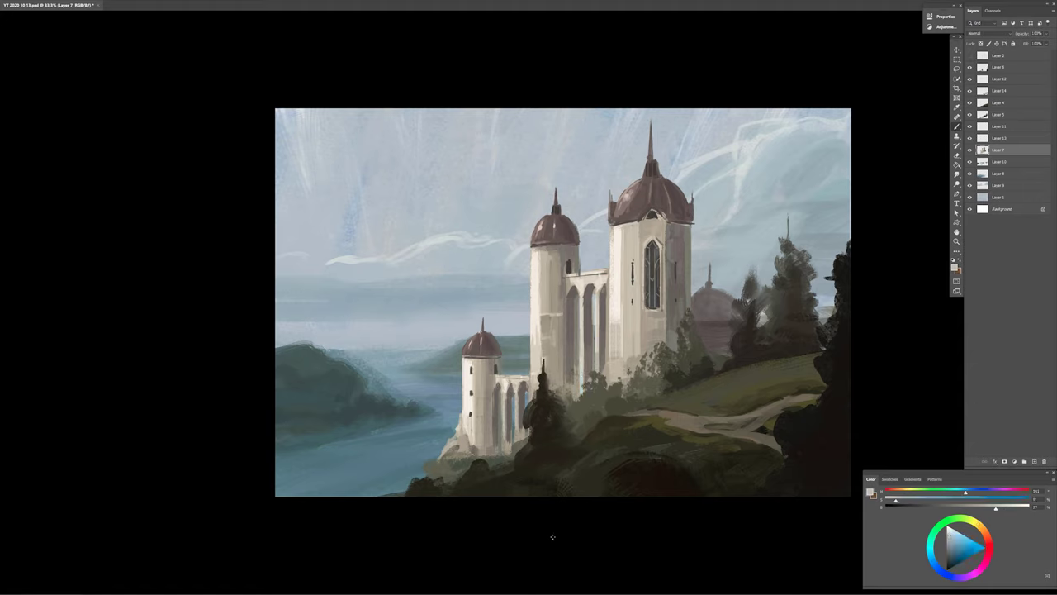
left_click(629, 223, "alt")
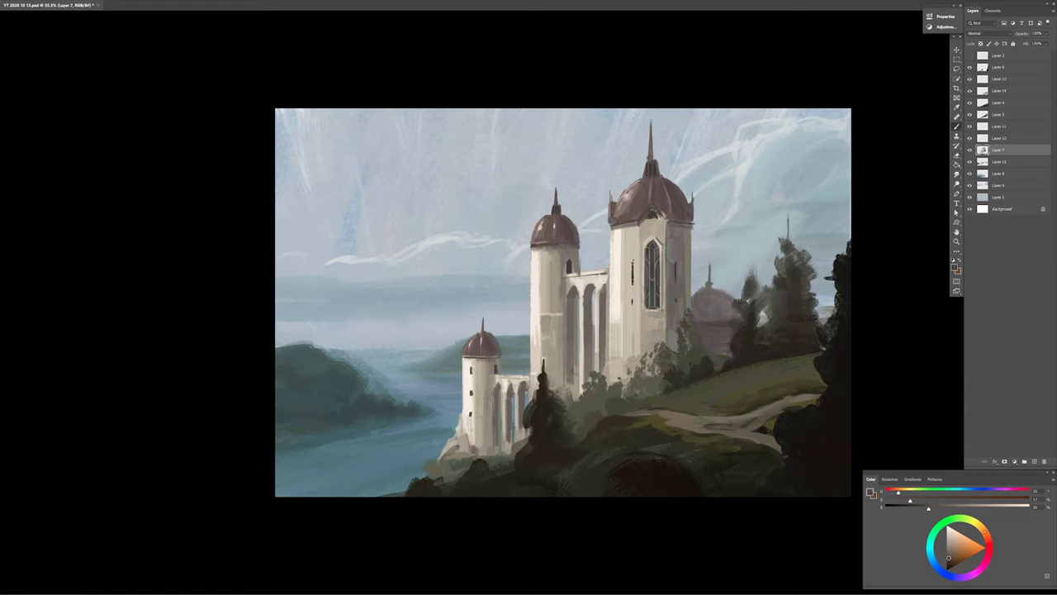
left_click(636, 322, "alt")
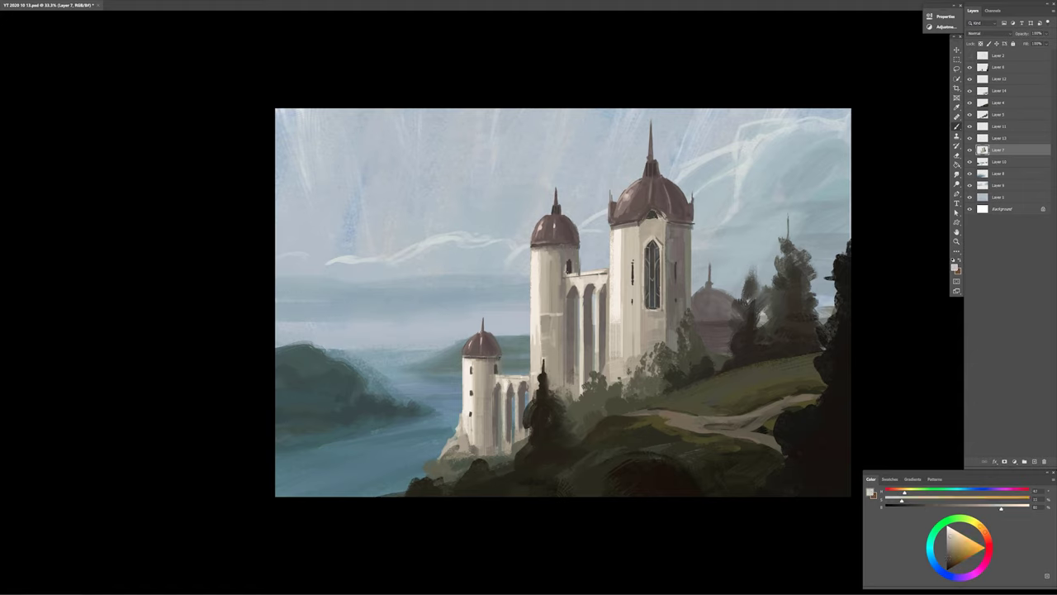
right_click(678, 420)
left_click(694, 438)
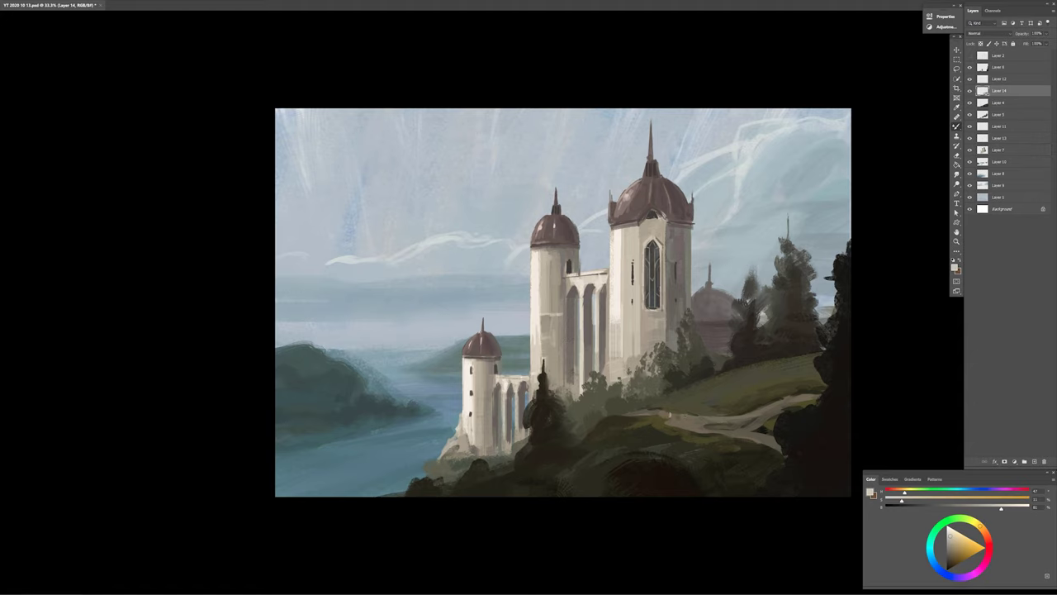
- Dab dark green onto the grass by the castle base and pick a darker olive
left_click_drag(620, 406, 597, 426)
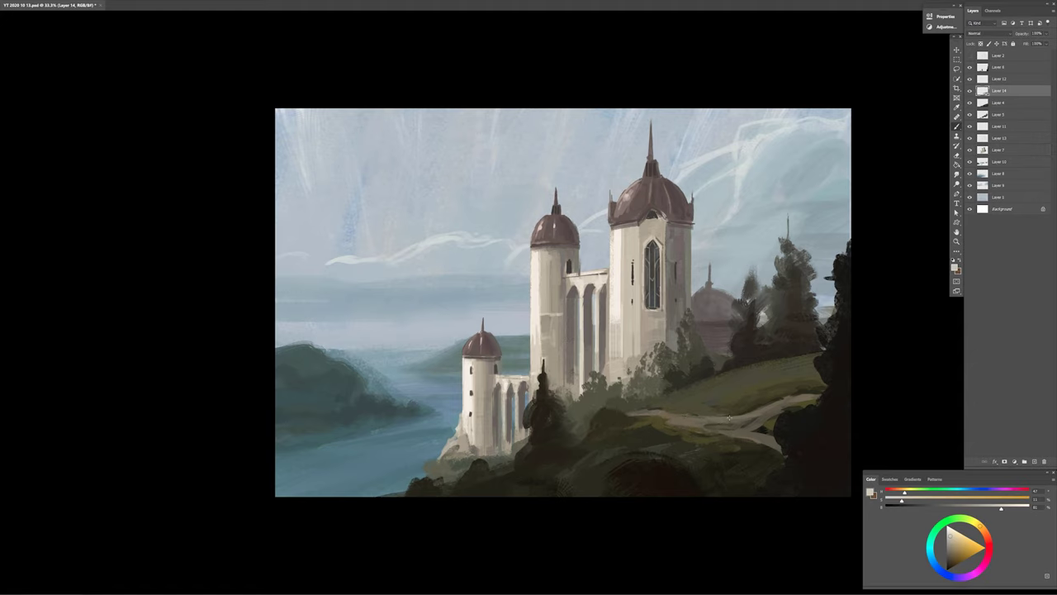
right_click(727, 300)
key("Escape")
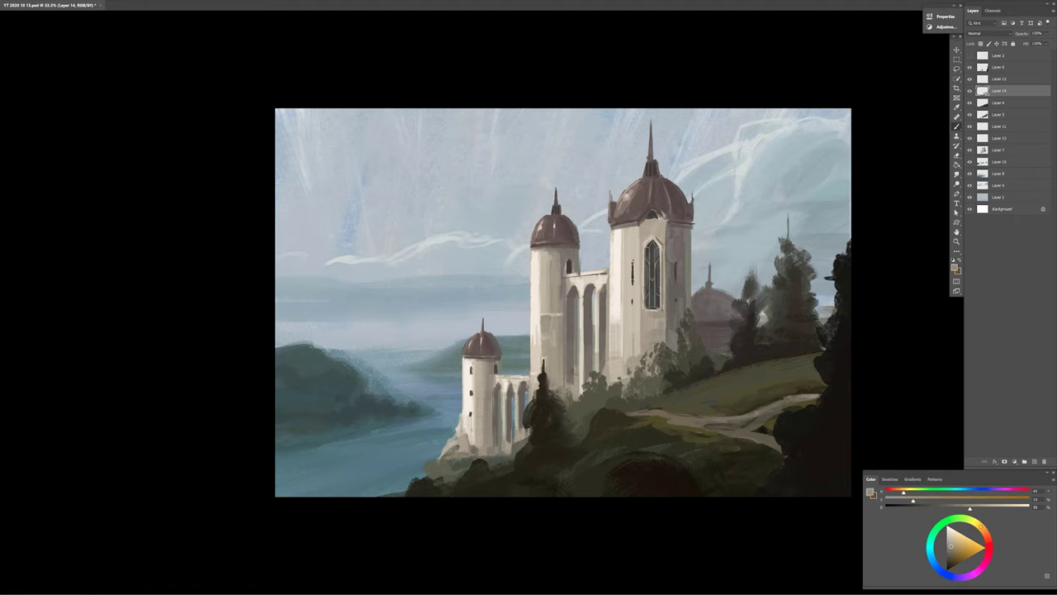
left_click(669, 420, "alt")
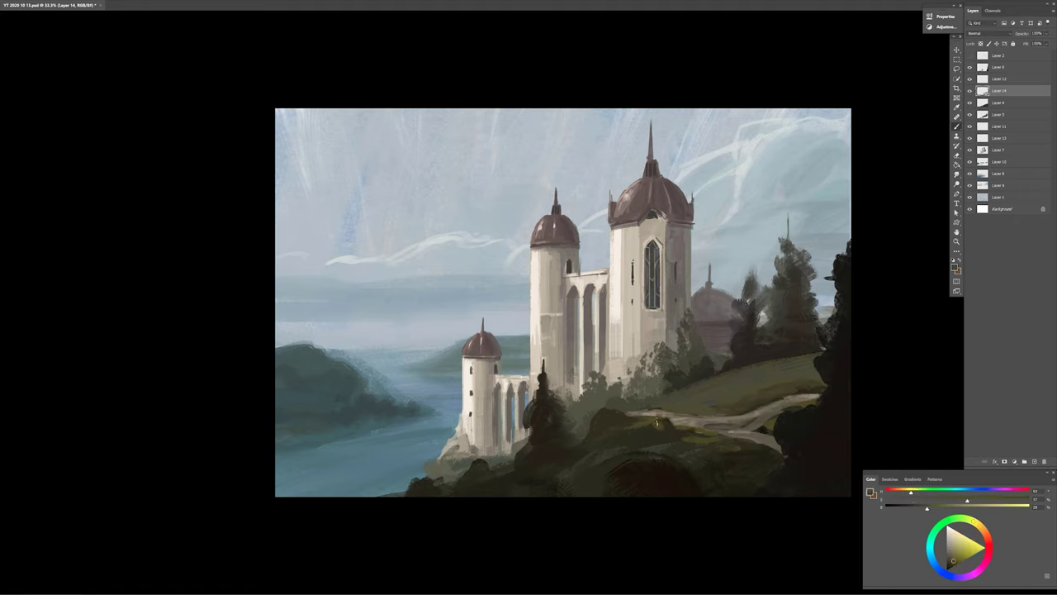
left_click(681, 454, "alt")
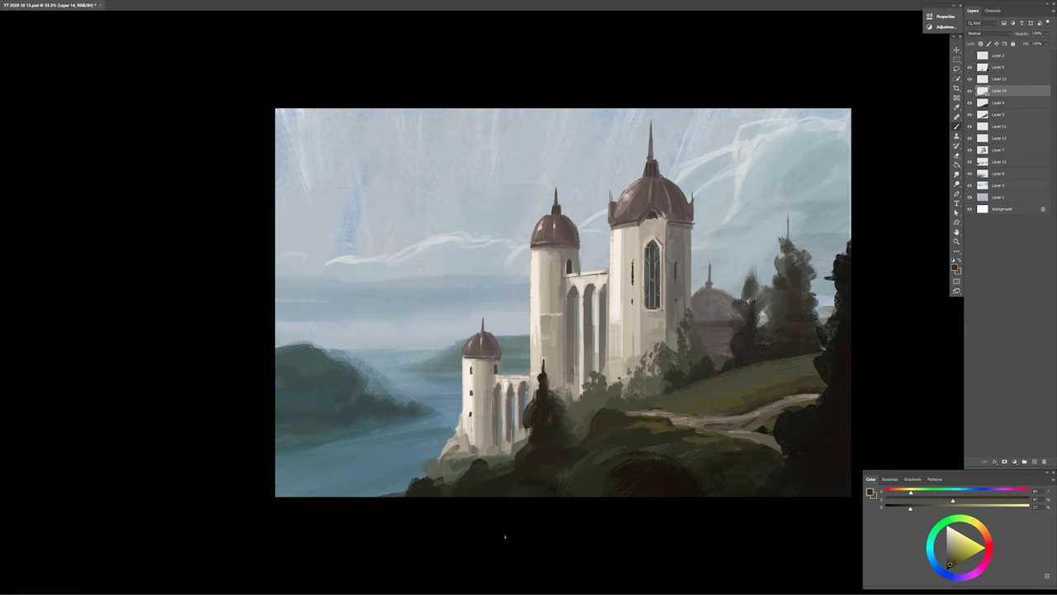
- Repaint the dark right-side foliage edge on Layer 6, then start Color Range on Layer 7
left_click(537, 480, "alt")
left_click(856, 380, "ctrl")
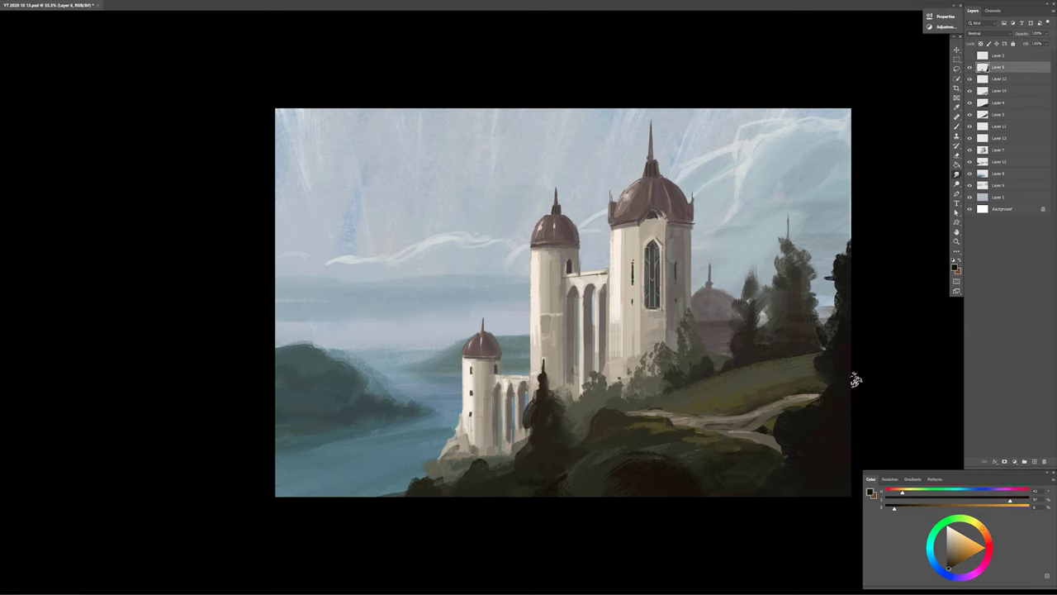
left_click_drag(843, 233, 839, 312)
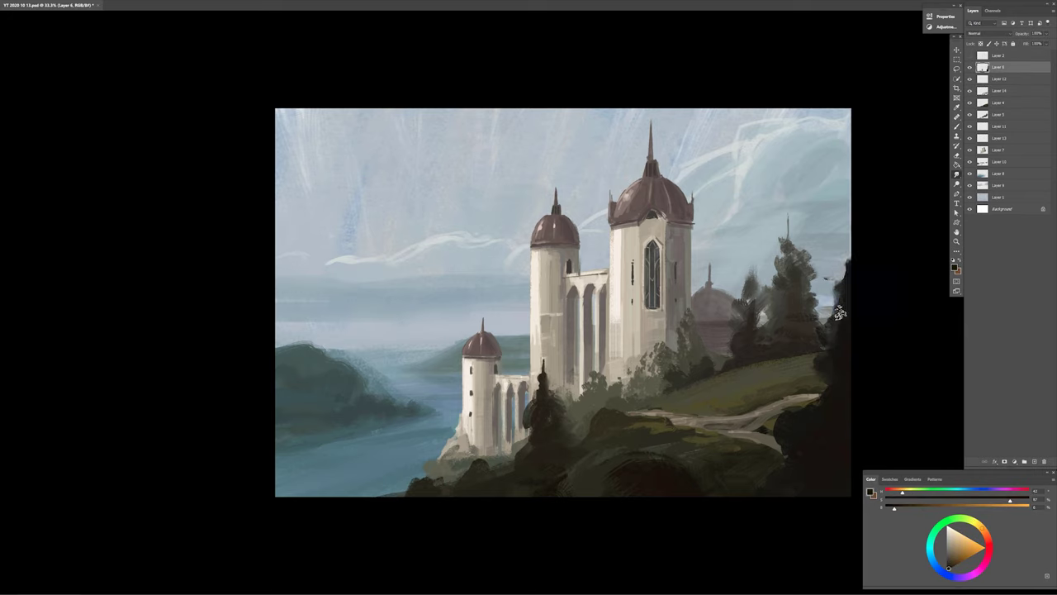
left_click(825, 485, "alt")
left_click(826, 486, "ctrl")
key("e")
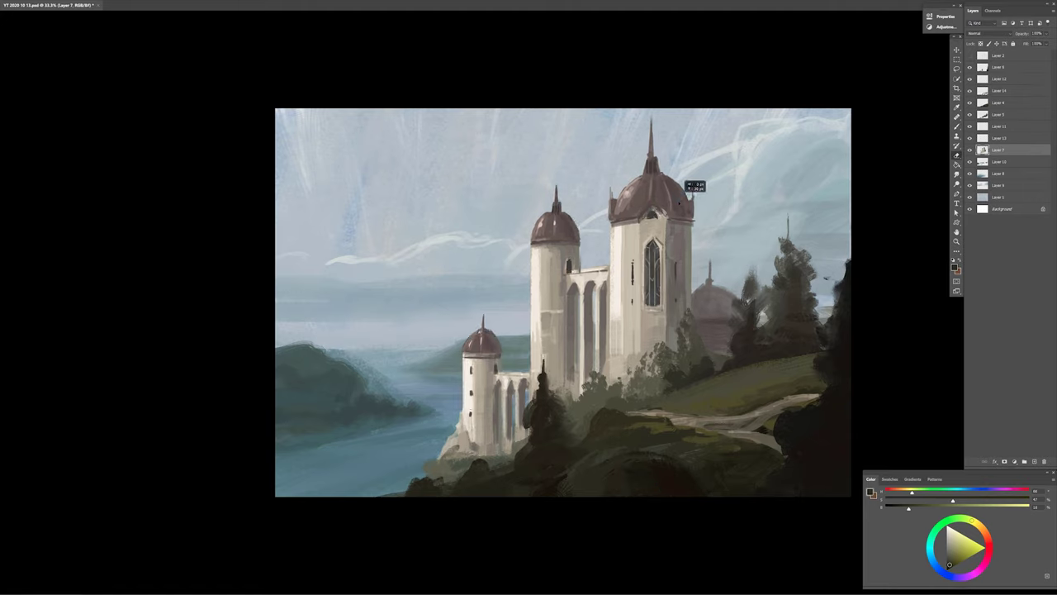
left_click(696, 184, "ctrl")
key("alt+s")
- Select the dome colour with Color Range, brighten the domes with Curves, and deselect
key("c")
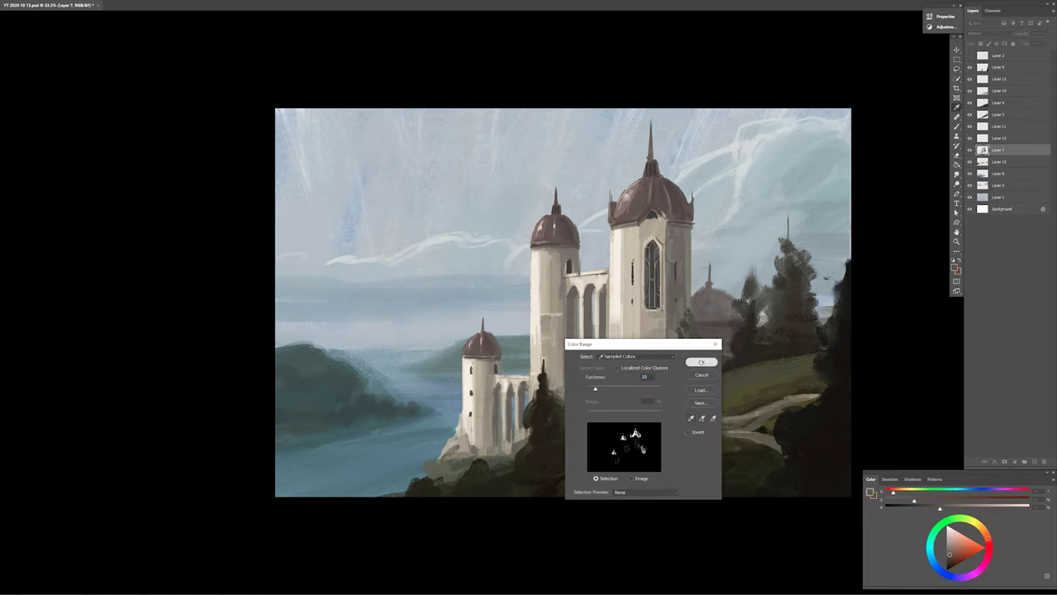
left_click(702, 362)
key("ctrl+m")
left_click_drag(406, 487, 408, 479)
mouse_move(446, 408)
left_mouse_down()
mouse_move(643, 470)
mouse_move(642, 454)
left_mouse_up()
left_click(745, 472)
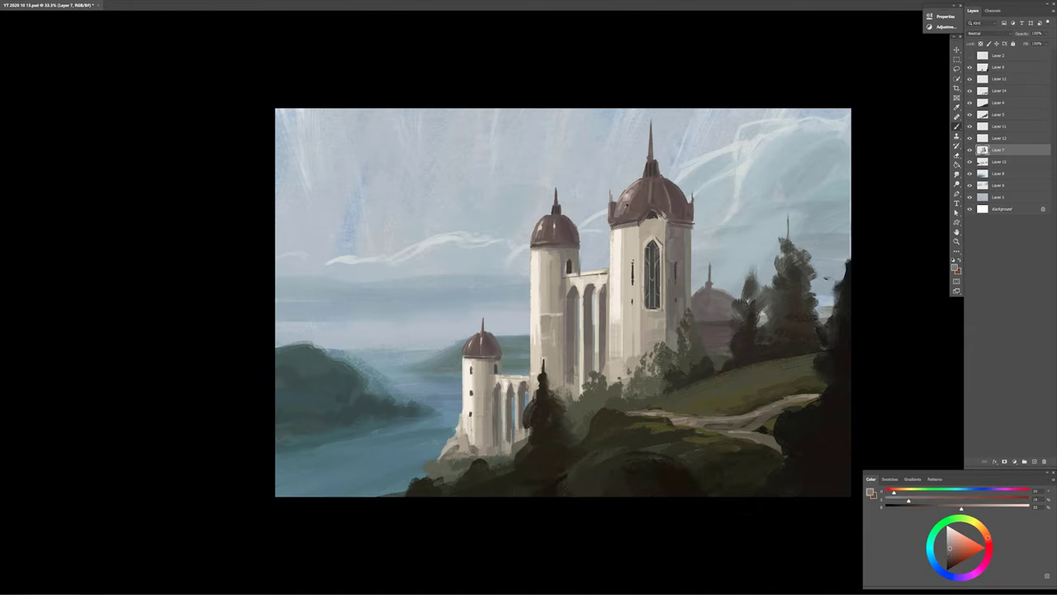
key("ctrl+d")
- Sample dark and lighter dome tones, choose a brush preset, and mix a lighter yellow-green
left_click(628, 212, "alt")
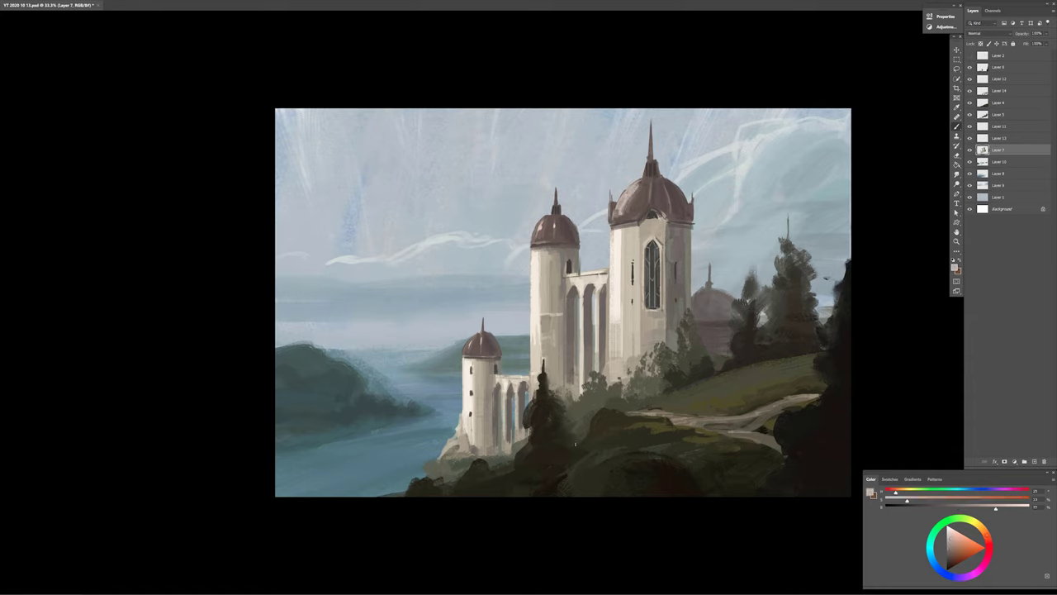
left_click(632, 190, "alt")
left_click_drag(950, 549, 949, 562)
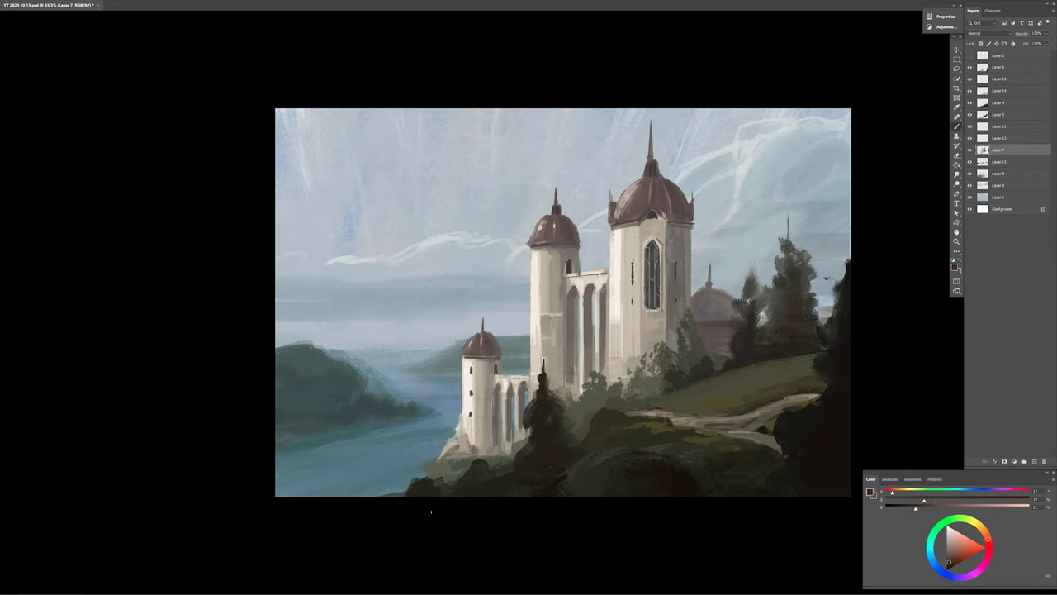
right_click(704, 393)
left_click(704, 393, "alt")
left_click_drag(934, 508, 951, 508)
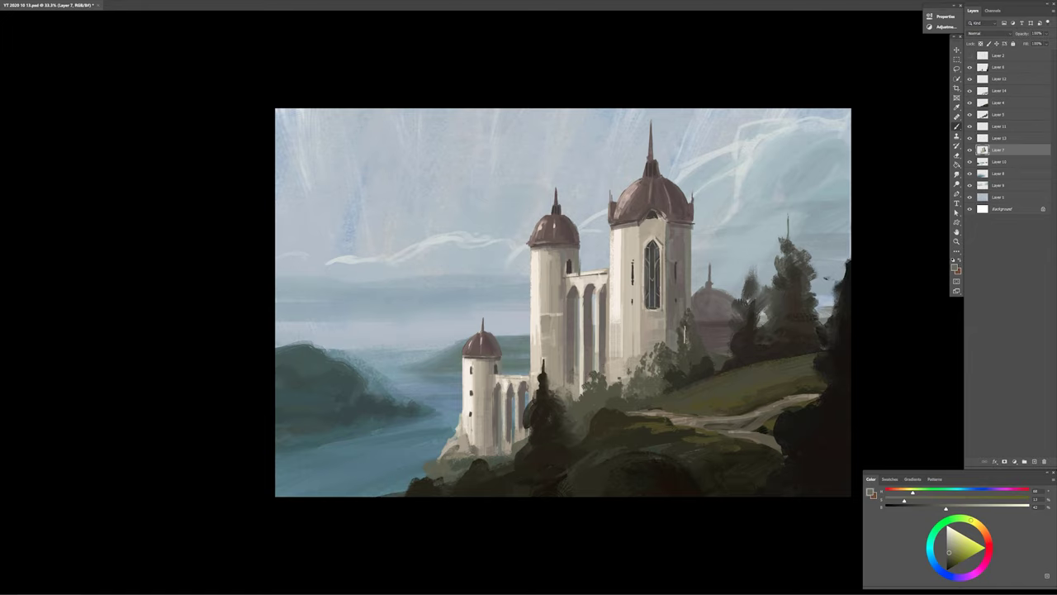
left_click(508, 439, "alt")
- Paint dark window slits on the left domed tower, then pick a near-white colour
right_click(696, 371)
key("Escape")
left_click(661, 331, "alt")
key("alt+]")
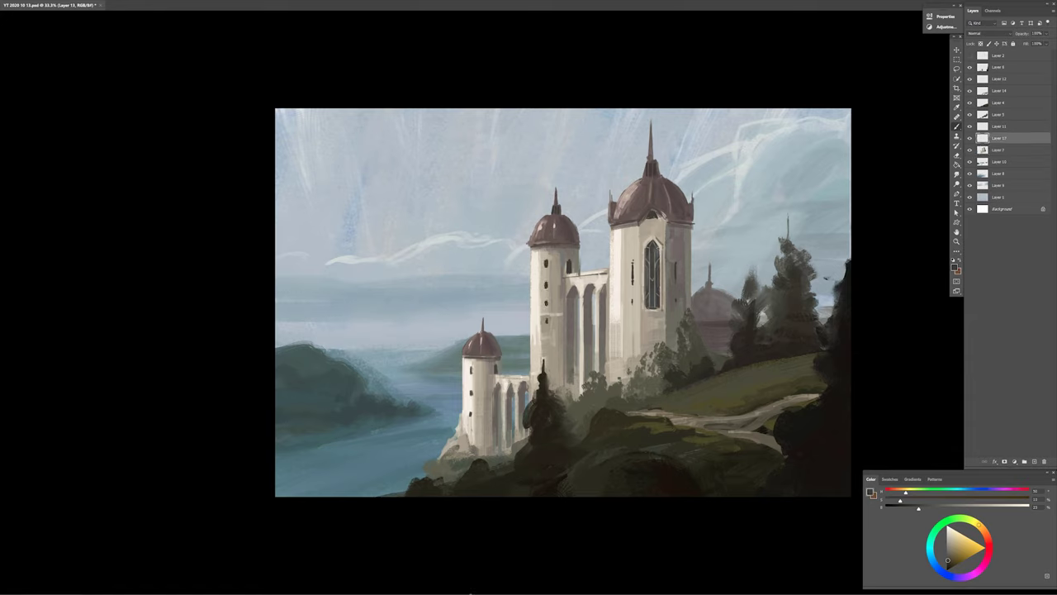
left_click(547, 330, "alt")
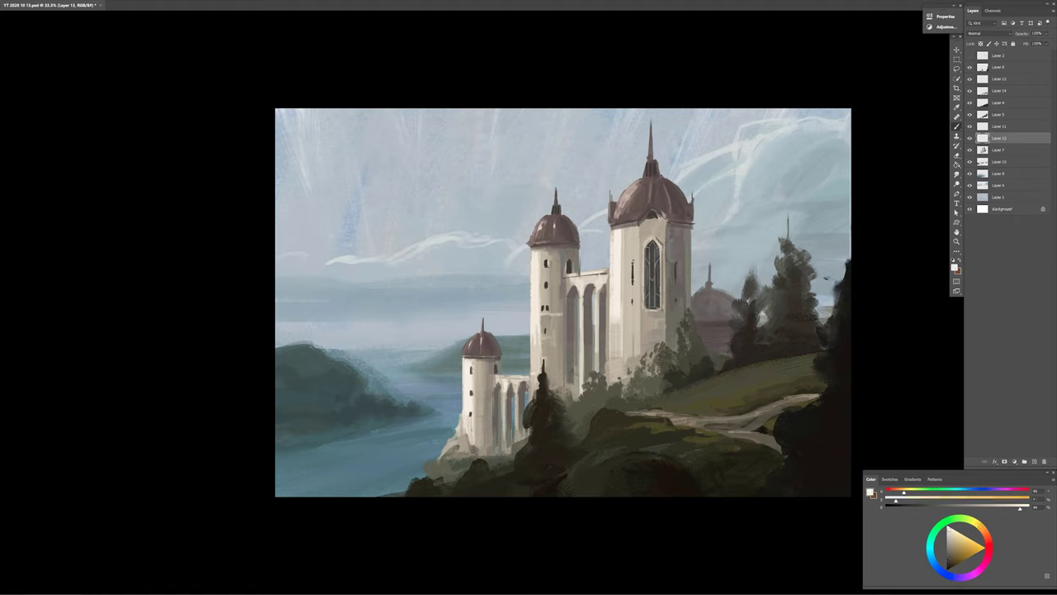
key("alt+]")
key("alt+]")
key("alt+]")
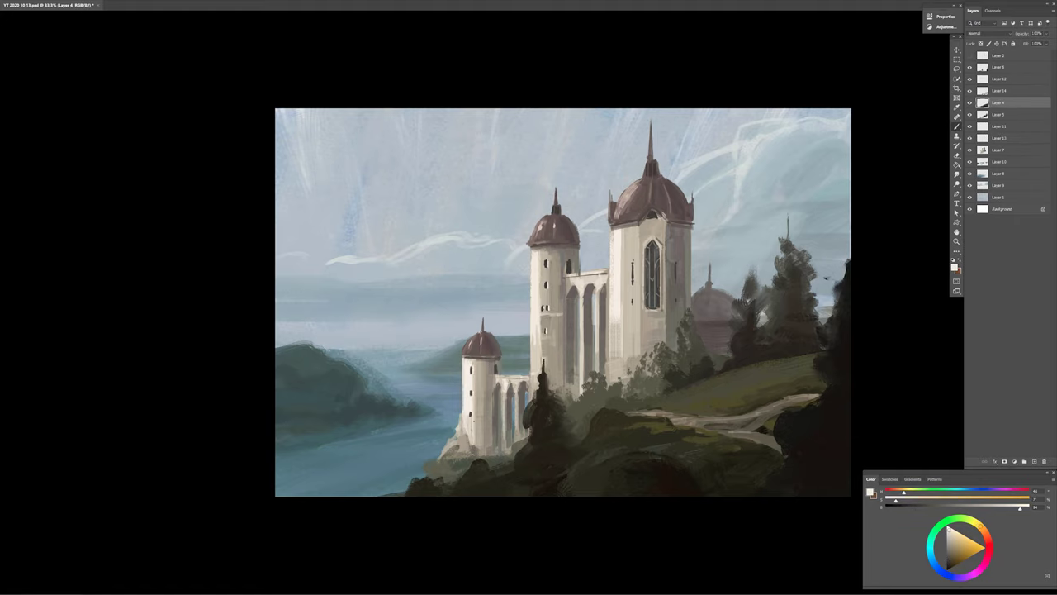
- Give Layer 9 a gentle Curves brightening
key("alt+[")
key("alt+[")
key("alt+[")
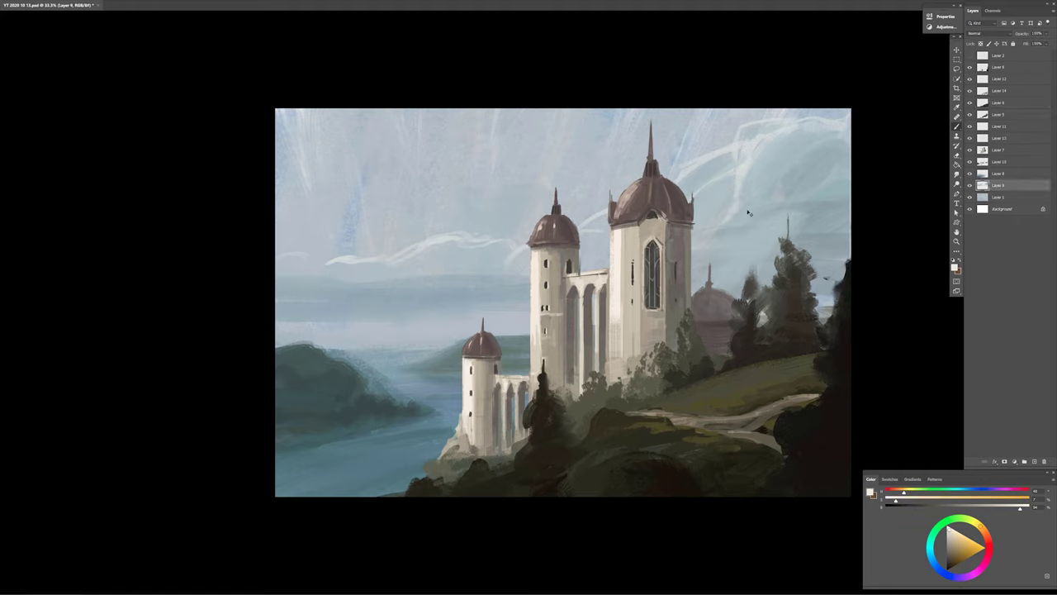
key("ctrl+m")
mouse_move(613, 431)
left_mouse_down()
mouse_move(602, 436)
mouse_move(608, 446)
left_mouse_up()
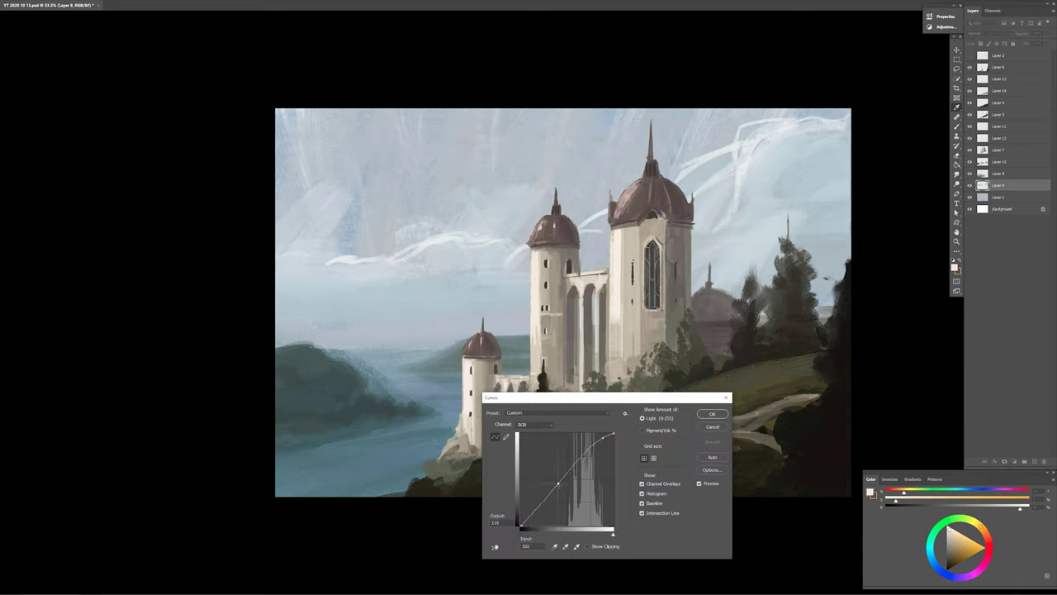
key("Return")
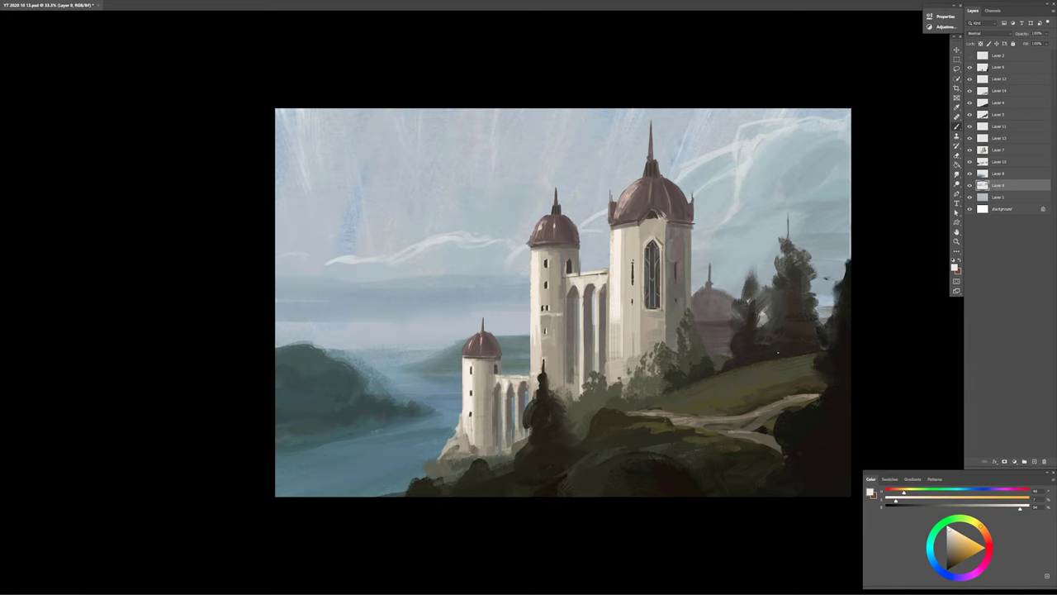
- Move up to Layer 4 and bring up the brush presets for painting clouds
key("alt+]")
key("alt+]")
key("alt+]")
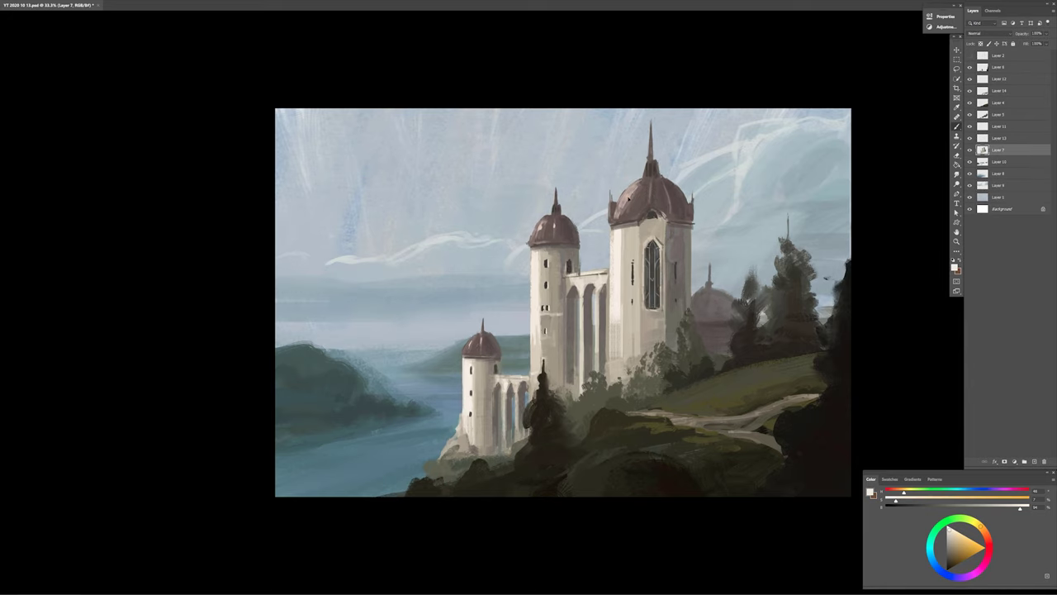
key("alt+]")
key("alt+]")
key("alt+]")
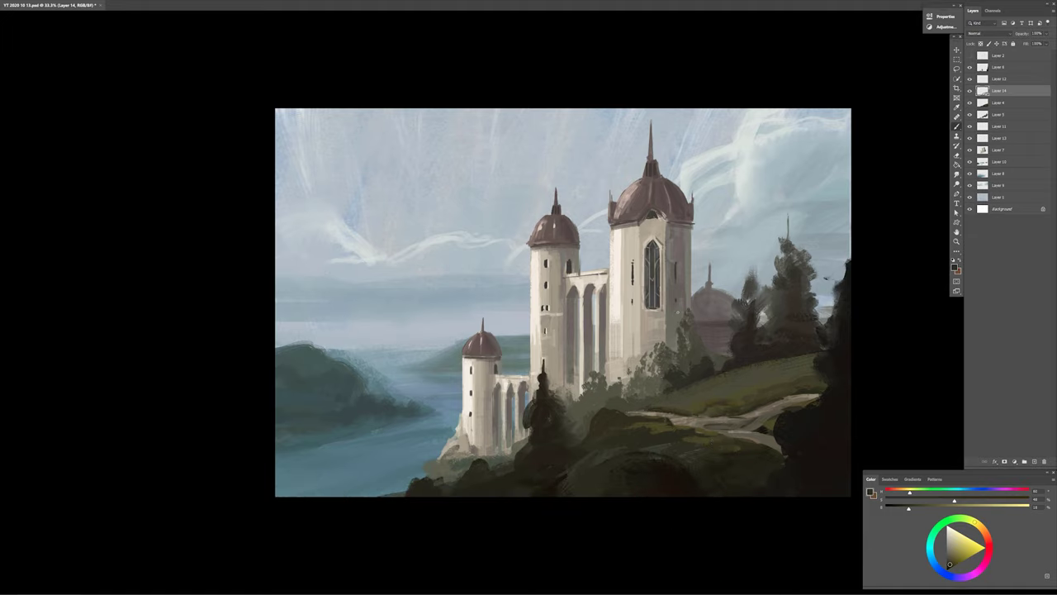
right_click(728, 342)
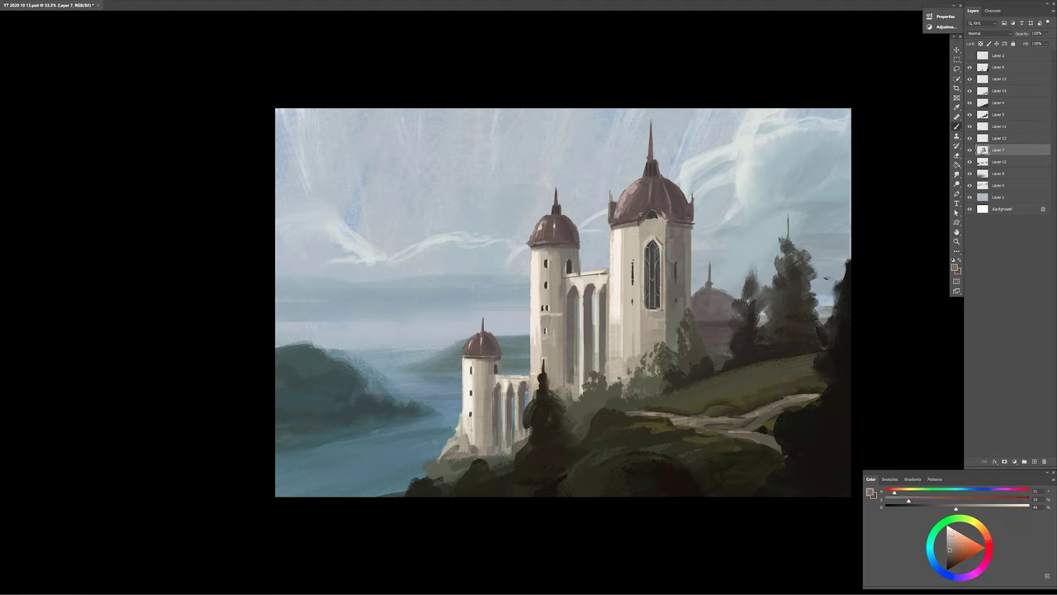
- Lighten the big dome with Curves, then lasso and lighten the middle and lower-left domes
key("ctrl+m")
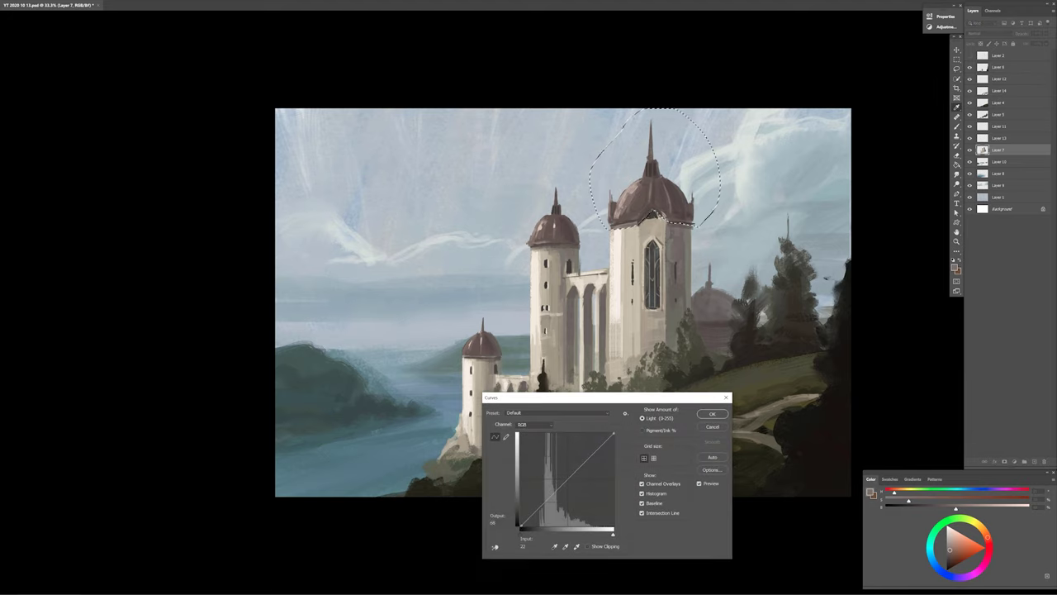
left_click_drag(545, 500, 540, 512)
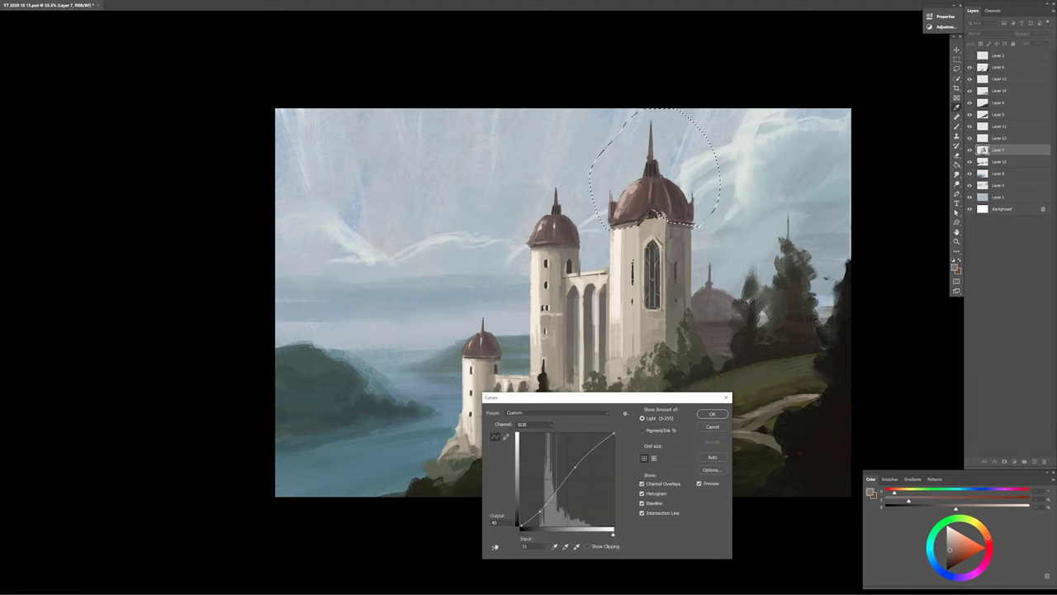
key("Return")
left_click_drag(550, 175, 528, 247)
left_click_drag(483, 298, 462, 355)
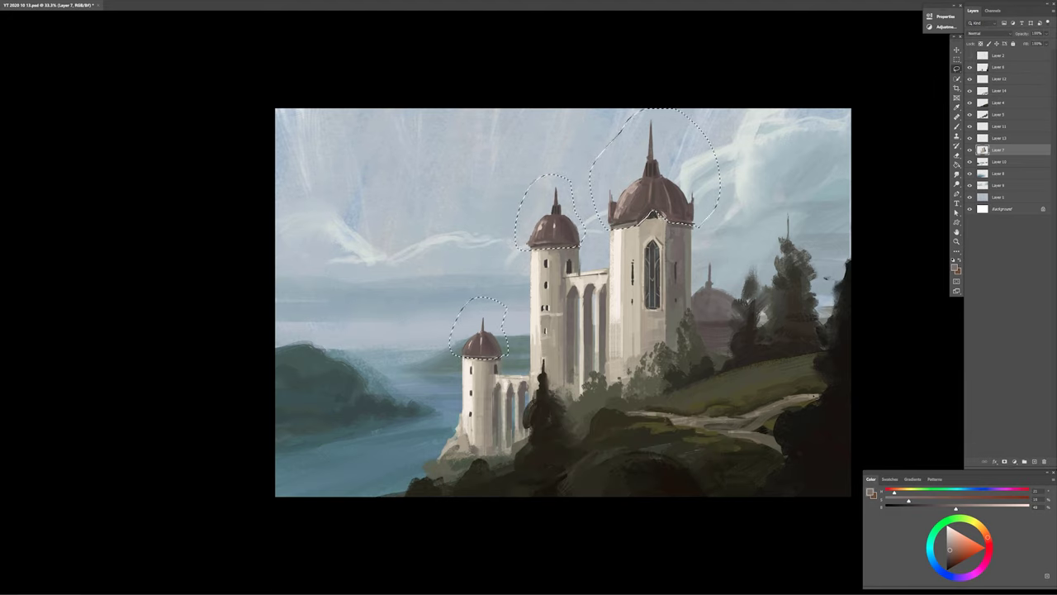
key("ctrl+m")
left_click_drag(578, 467, 580, 464)
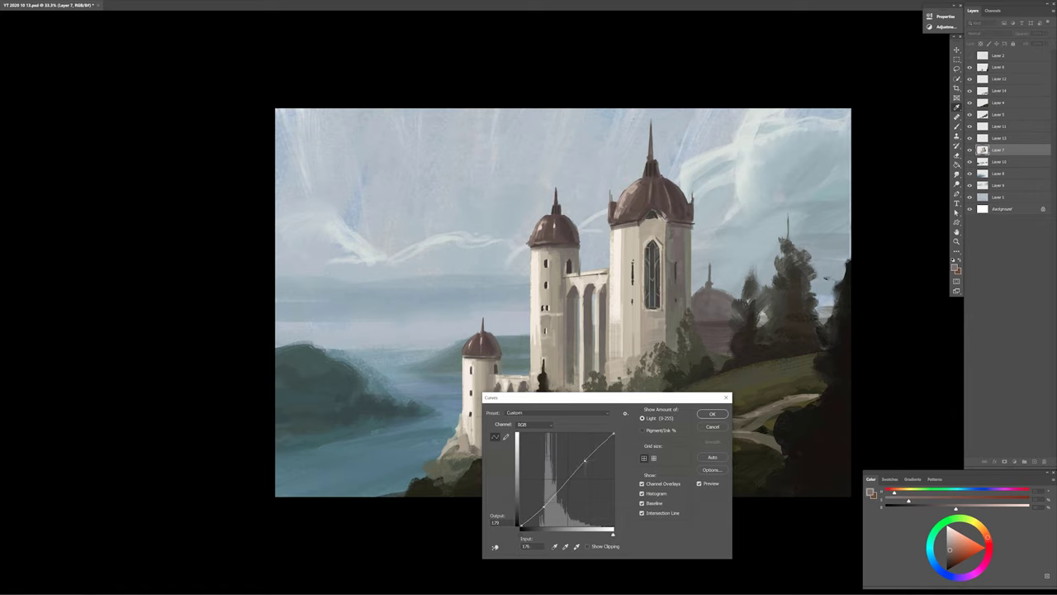
left_click_drag(545, 506, 538, 514)
key("Return")
- Shift the domes redder with Color Balance and brush the distant dome darker
key("ctrl+b")
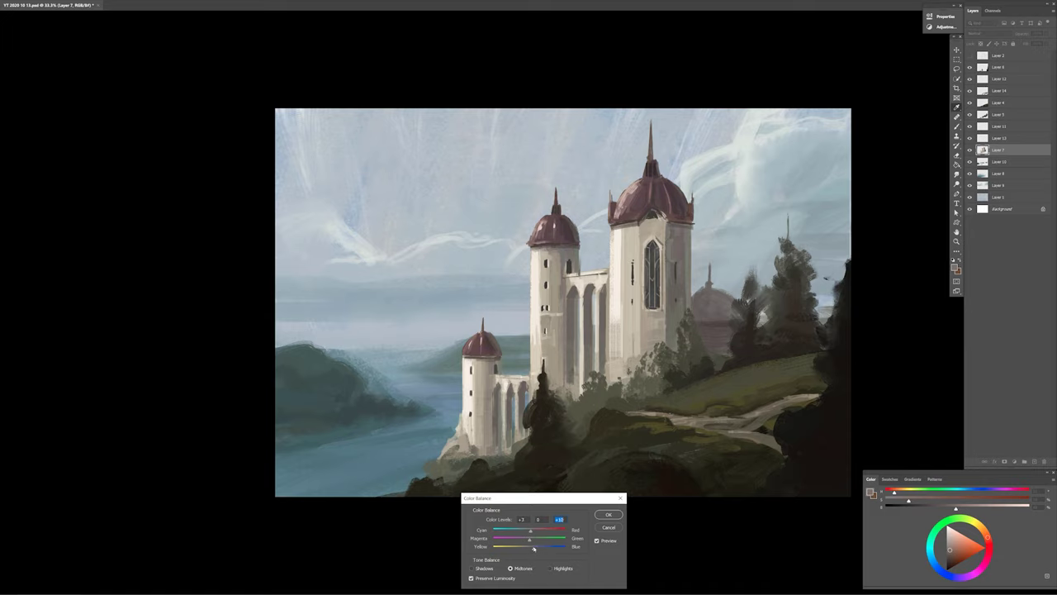
key("Return")
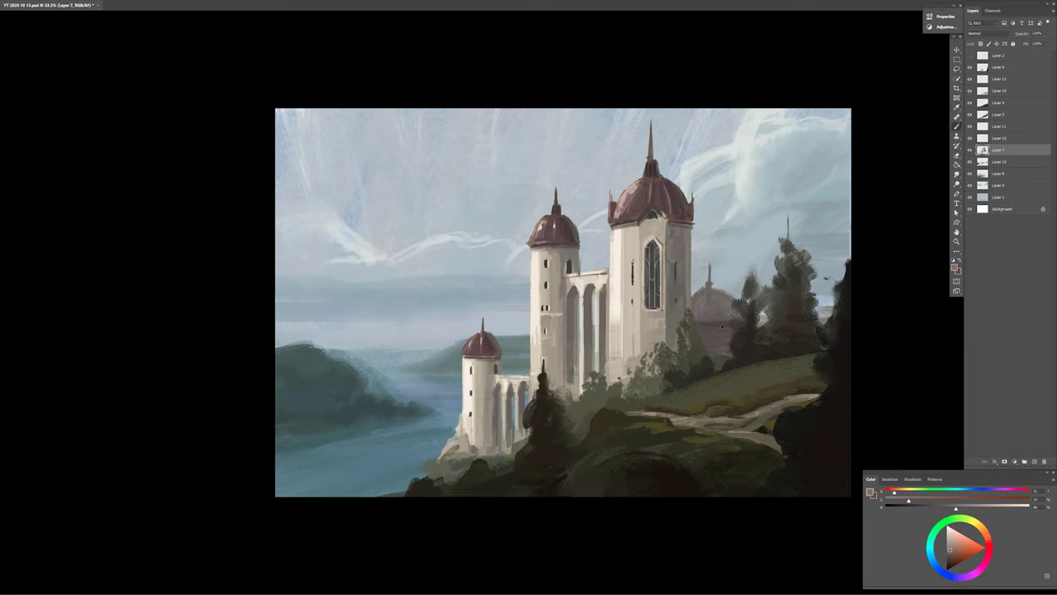
left_click_drag(955, 507, 930, 510)
left_click_drag(704, 309, 709, 284)
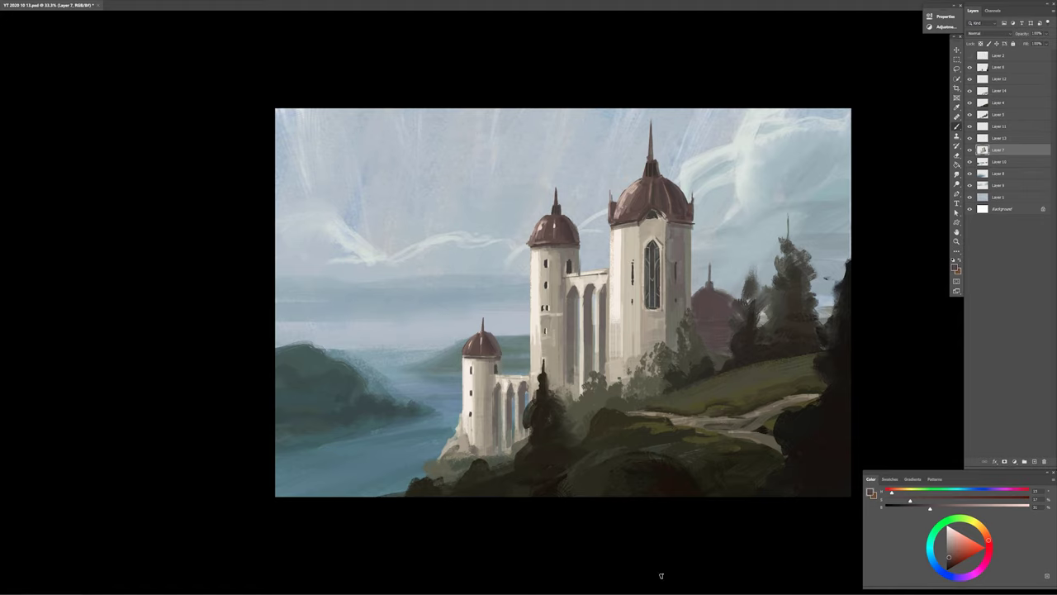
- Repaint the wall below the distant dome in lighter orange, then sample reddish-brown dome tones
left_click(715, 340, "alt")
left_click_drag(699, 329, 727, 348)
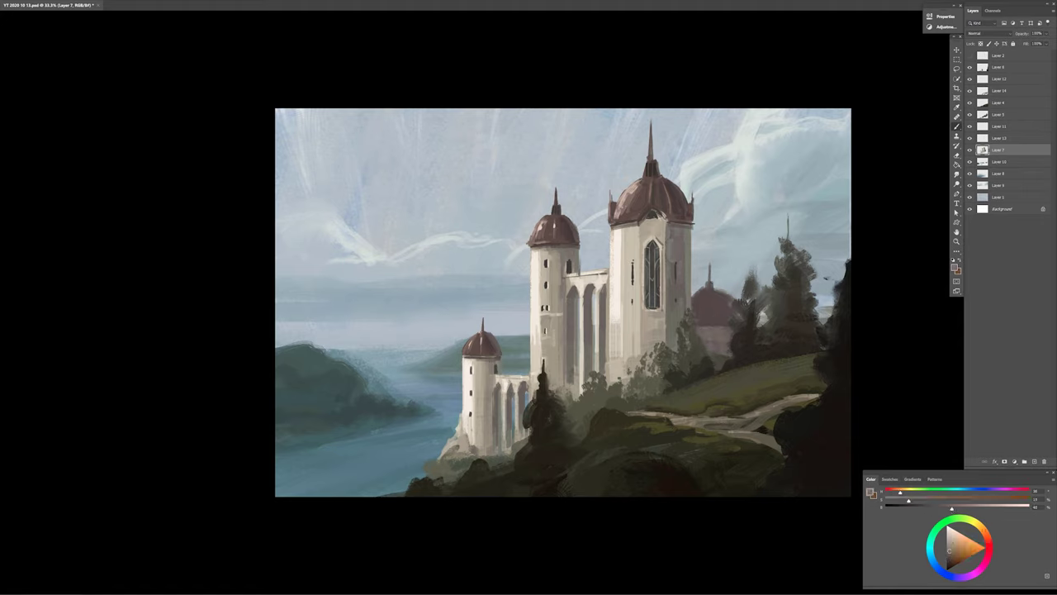
left_click_drag(932, 510, 942, 510)
left_click(745, 333, "alt")
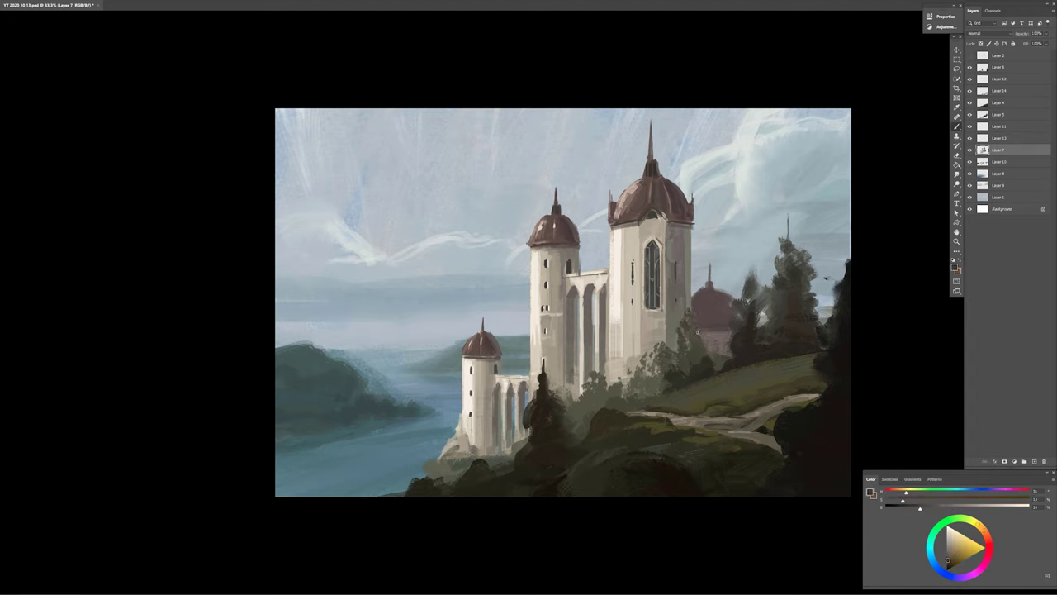
left_click(712, 301, "alt")
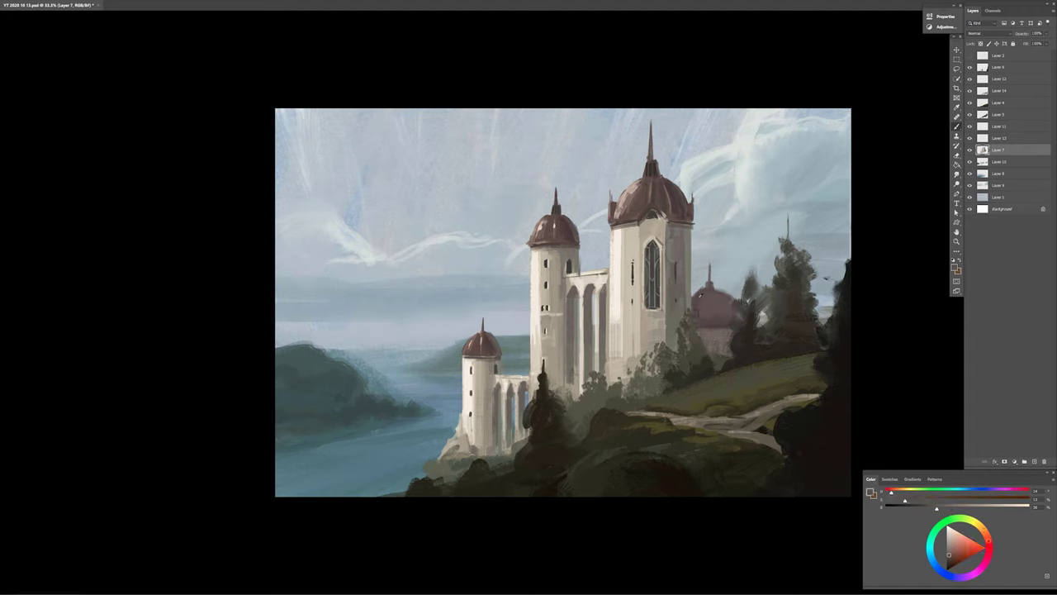
left_click(710, 303, "alt")
- On Layer 9, paint light sky-blue haze across the distant water
left_click(827, 380, "ctrl")
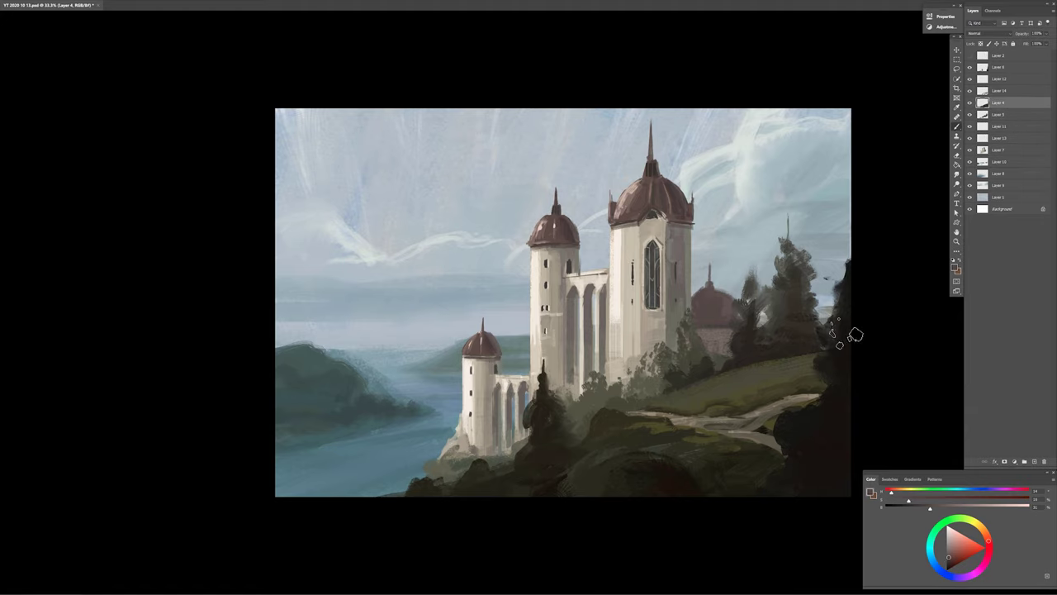
left_click(718, 420, "ctrl")
left_click(788, 137, "alt")
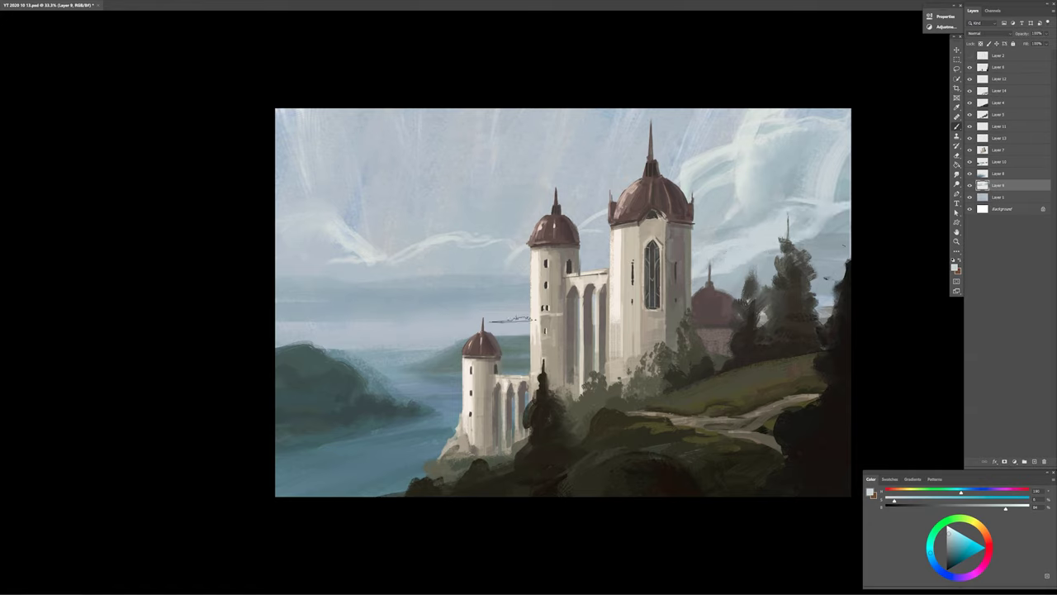
left_click_drag(535, 314, 360, 319)
- Paint dark and lighter strokes on the right hillside, then undo the latest strokes
right_click(505, 346)
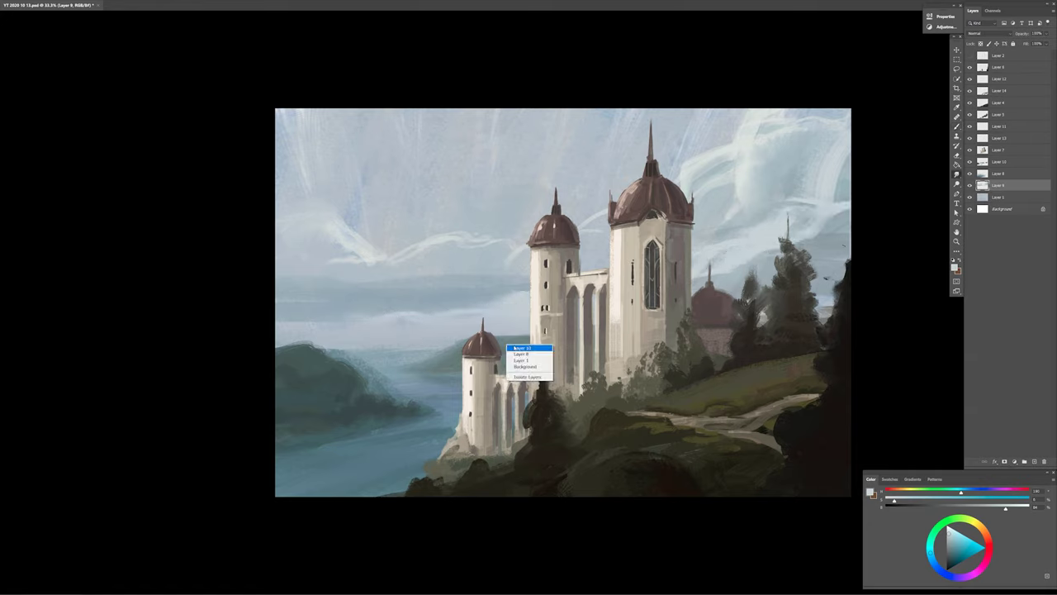
left_click(520, 353)
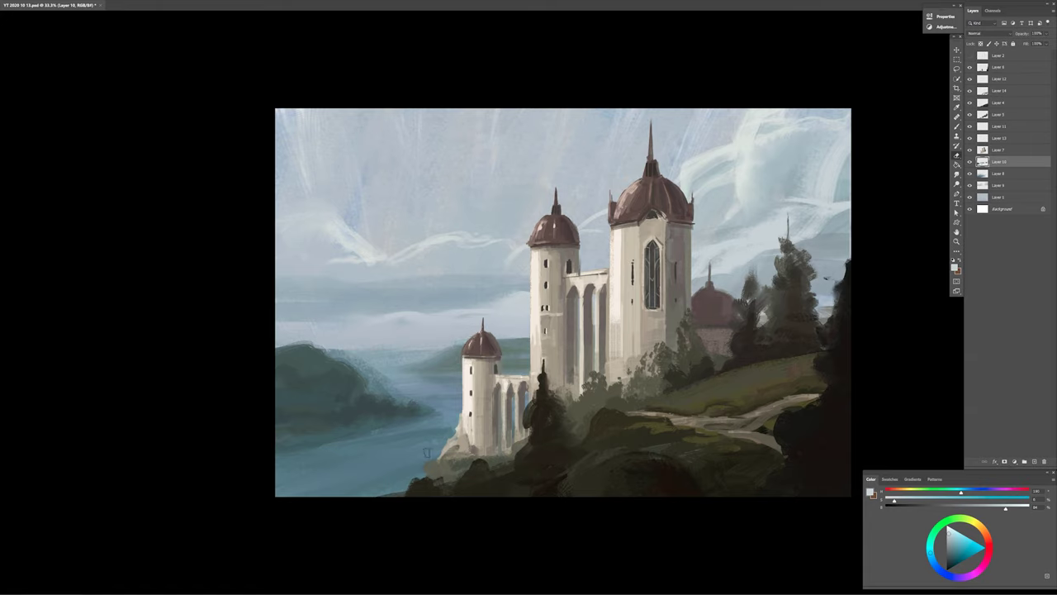
left_click(816, 377, "alt")
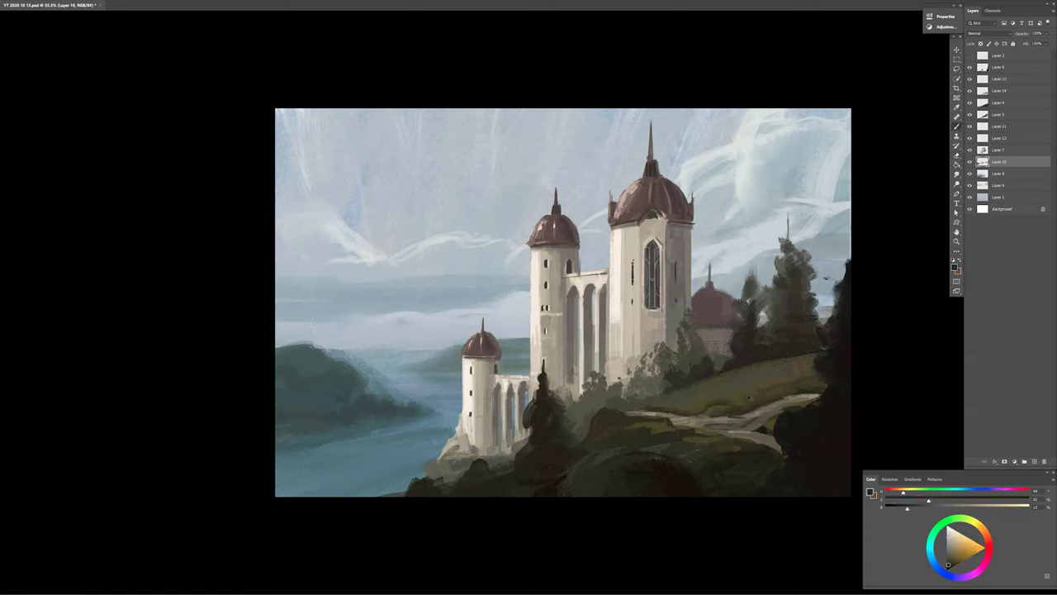
left_click(784, 376, "ctrl")
left_click_drag(744, 382, 818, 397)
mouse_move(815, 358)
left_mouse_down()
mouse_move(728, 382)
mouse_move(798, 356)
mouse_move(744, 388)
left_mouse_up()
left_click(714, 404, "alt")
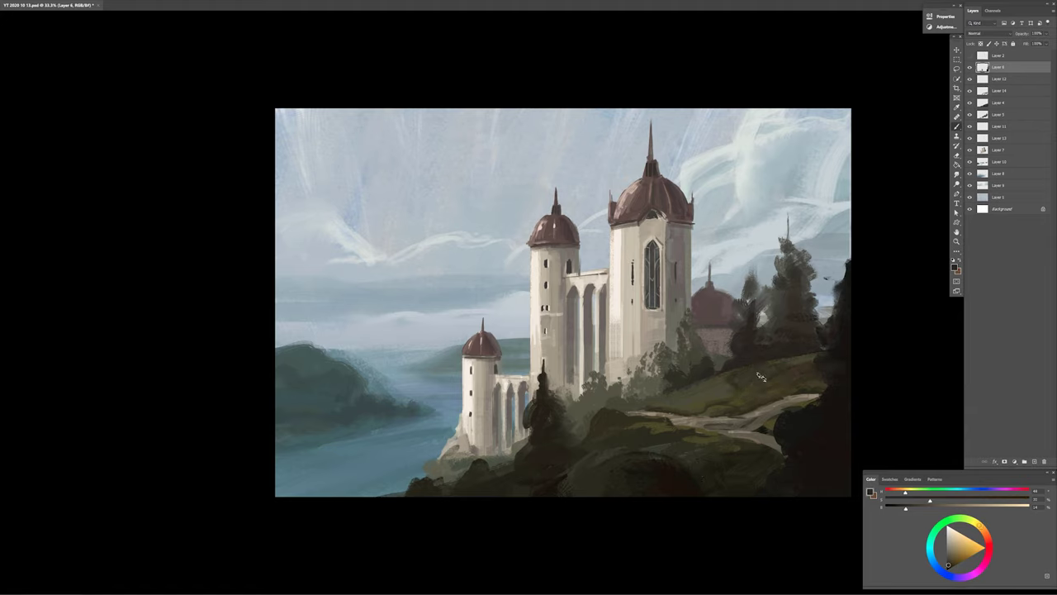
key("ctrl+z")
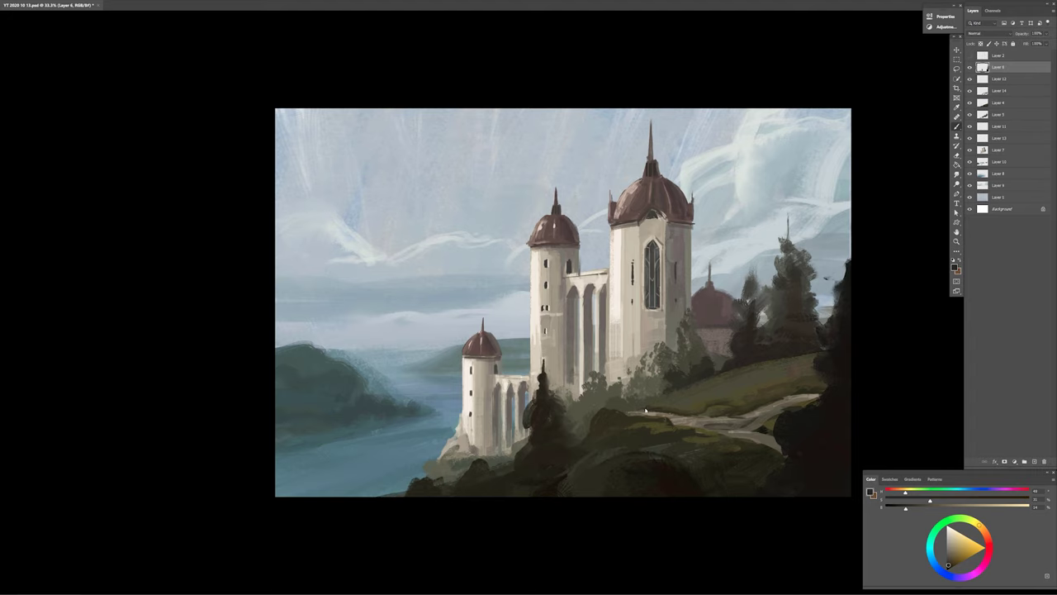
- Add dark shading marks and a light highlight stroke to the tower
left_click(549, 388, "ctrl")
left_click(557, 376, "alt")
left_click_drag(554, 392, 561, 327)
left_click(562, 351, "alt")
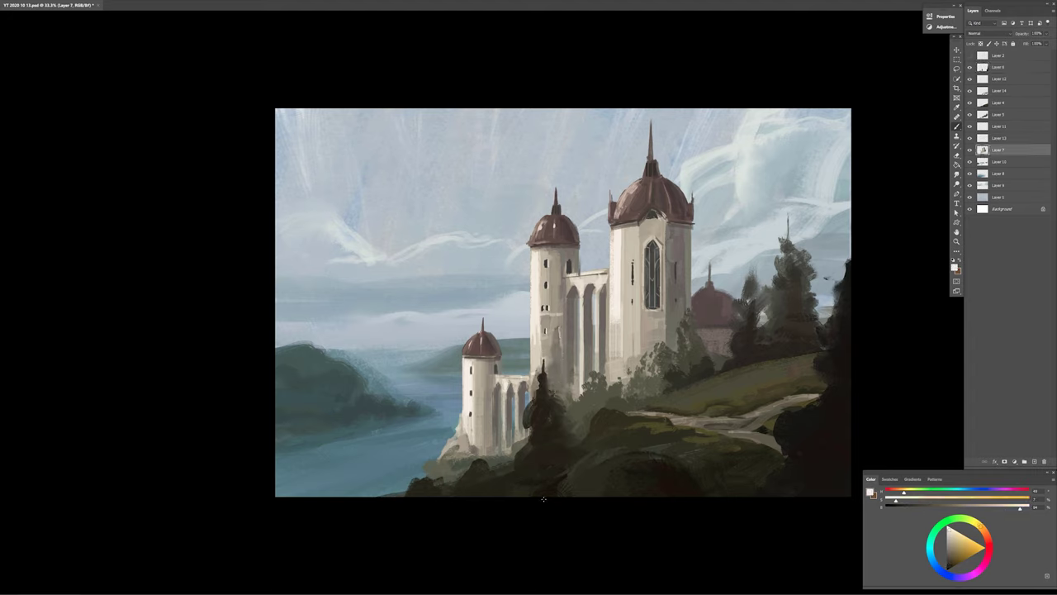
- Mirror the painting, paint a thin dark line along the main tower's edge, and pick a darker brown
key("h")
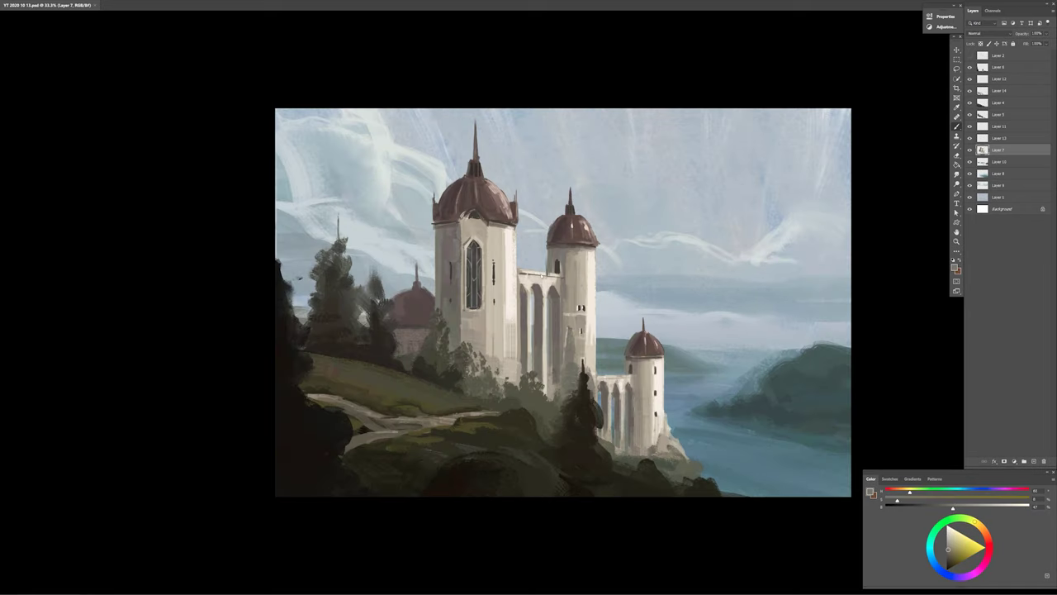
left_click(446, 272, "alt")
left_click_drag(436, 240, 436, 301)
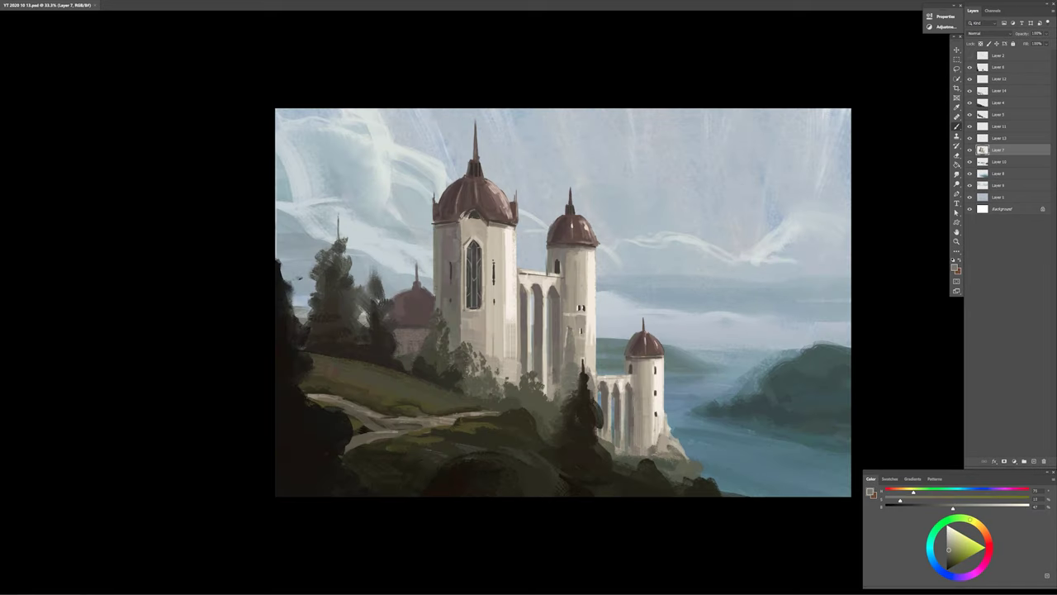
left_click(445, 354, "alt")
left_click(450, 206, "alt")
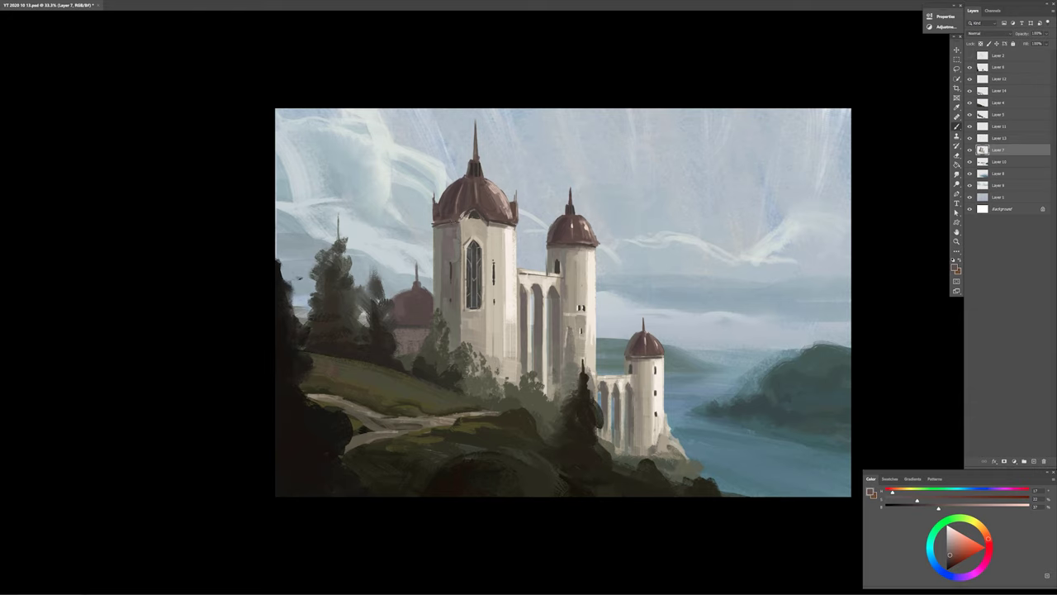
- Sample light tan, dark tan and dark reddish-brown tones from the domes
left_click(497, 194, "alt")
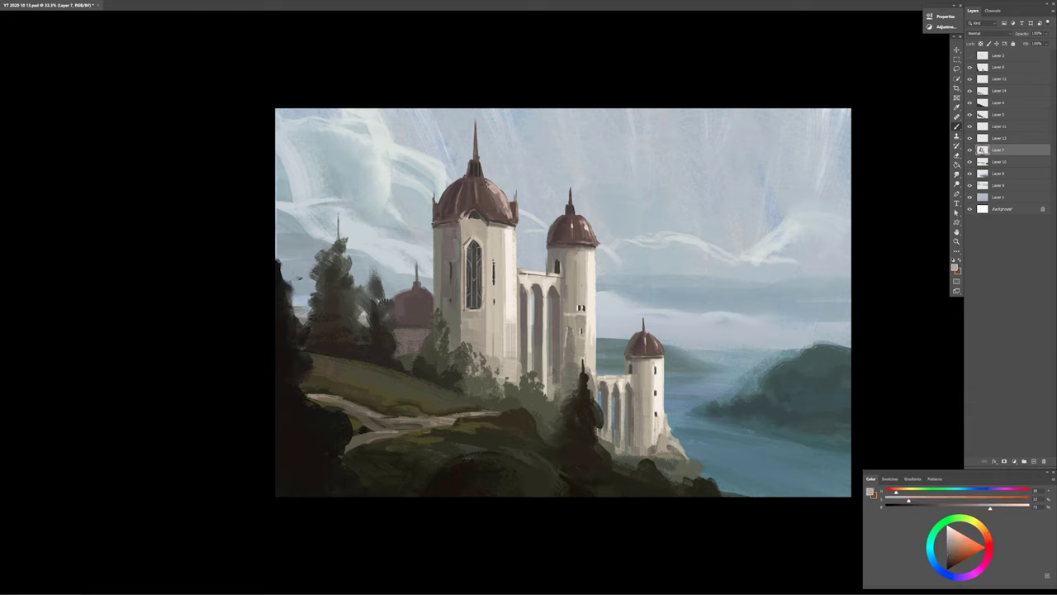
left_click(481, 183, "alt")
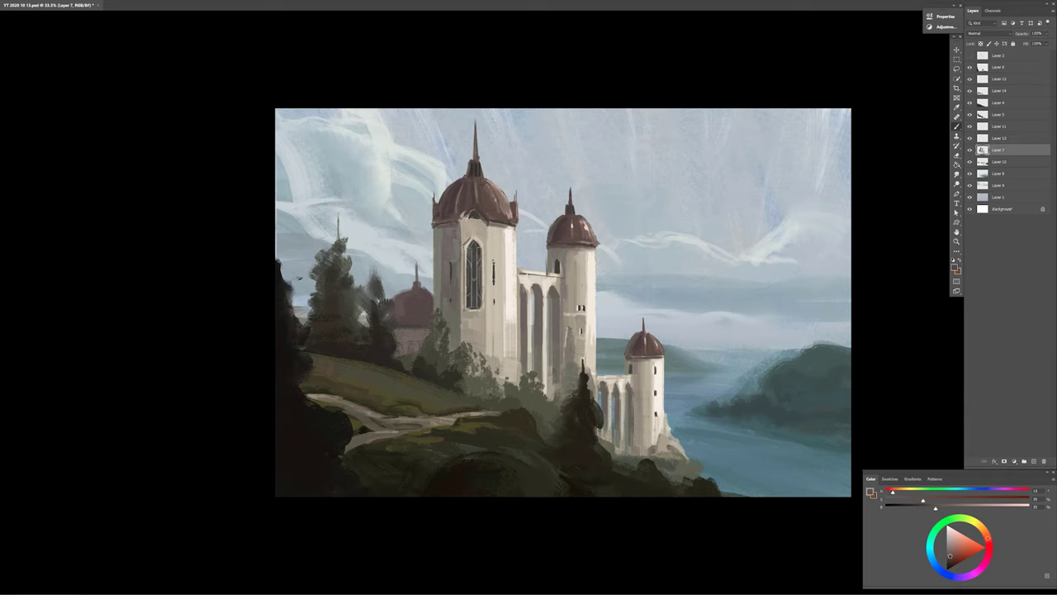
left_click(586, 191, "alt")
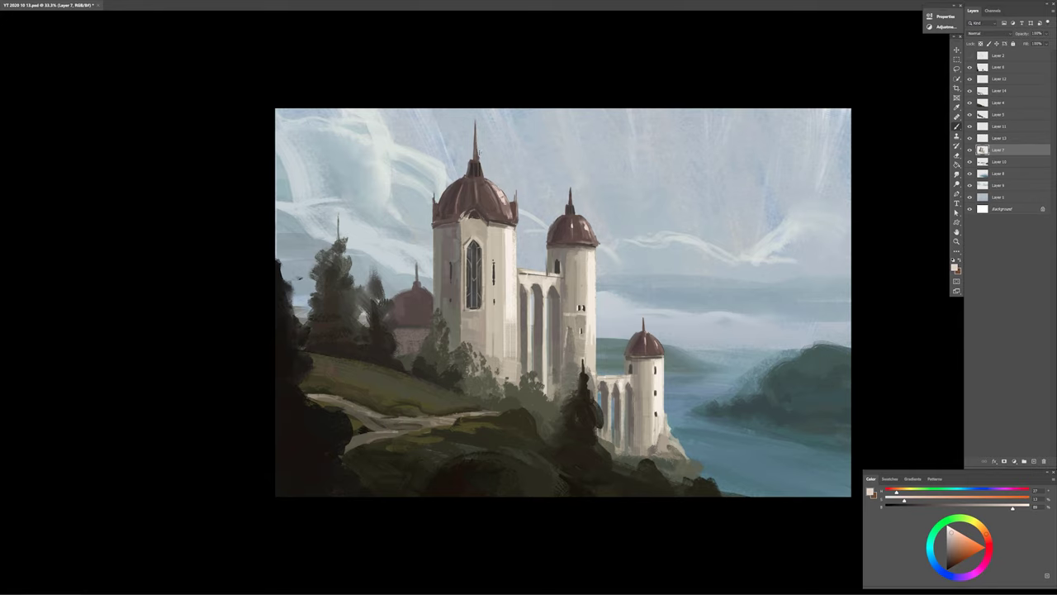
left_click(476, 134, "alt")
left_click(633, 341, "alt")
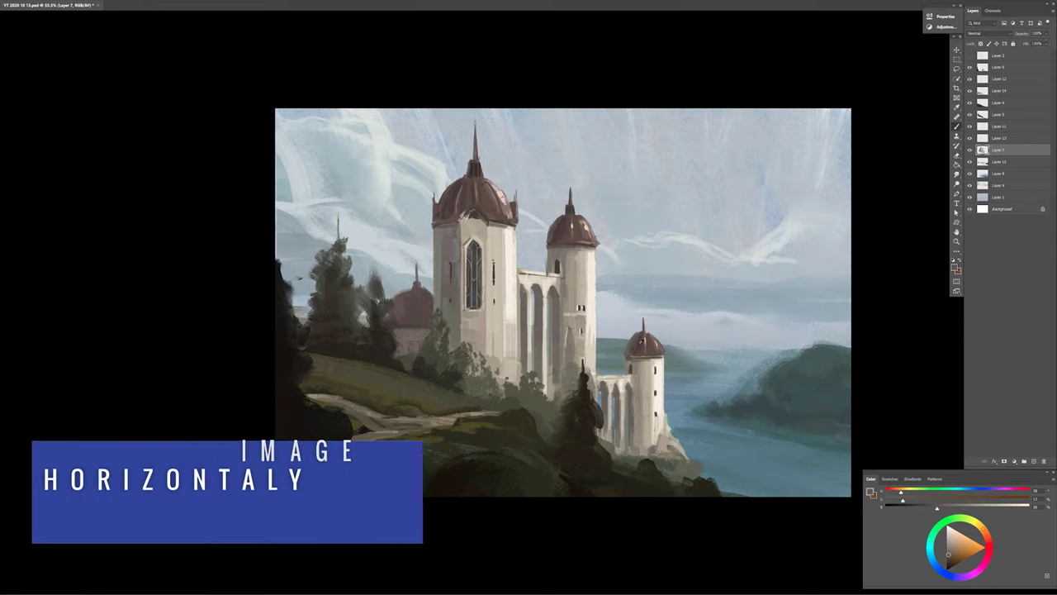
left_click(565, 219, "alt")
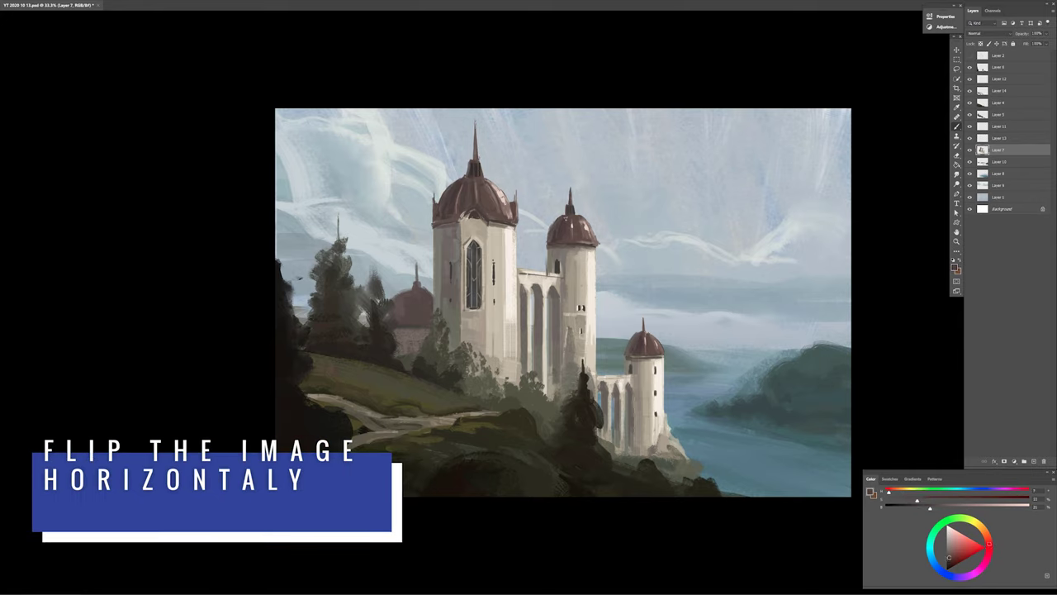
left_click(559, 238, "alt")
left_click(446, 191, "alt")
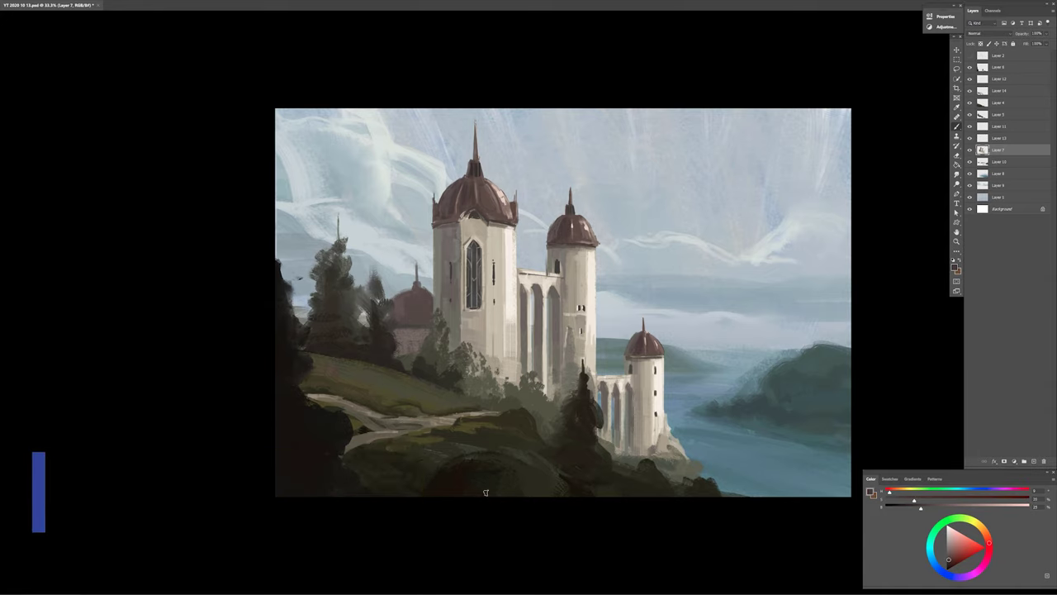
key("ctrl+alt+r")
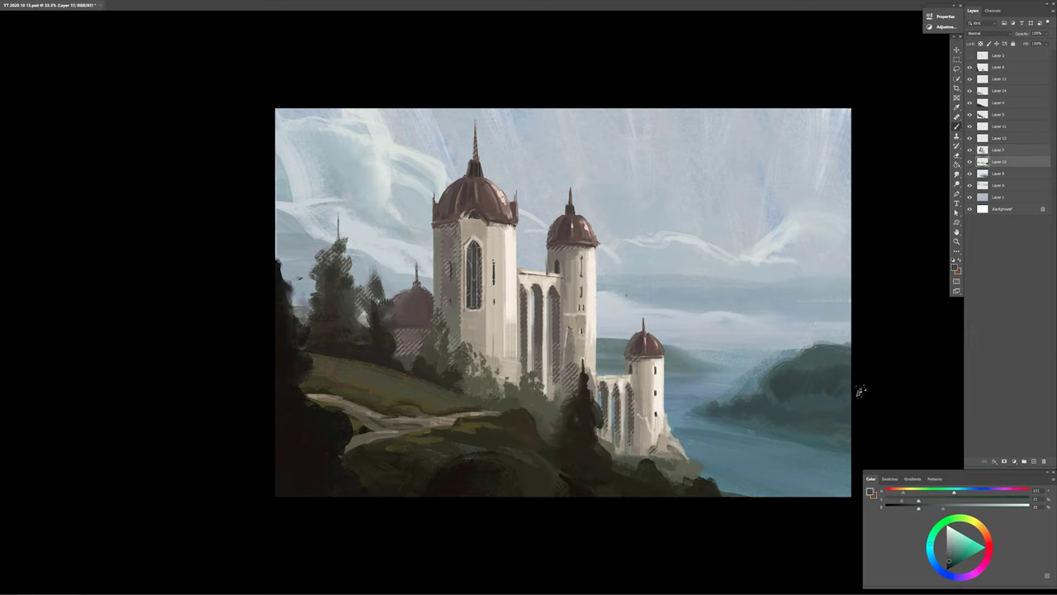
- Paint green strokes on the distant right hill and briefly mirror the canvas to check it
mouse_move(851, 438)
left_mouse_down()
mouse_move(818, 409)
mouse_move(851, 417)
left_mouse_up()
left_click(806, 433, "alt")
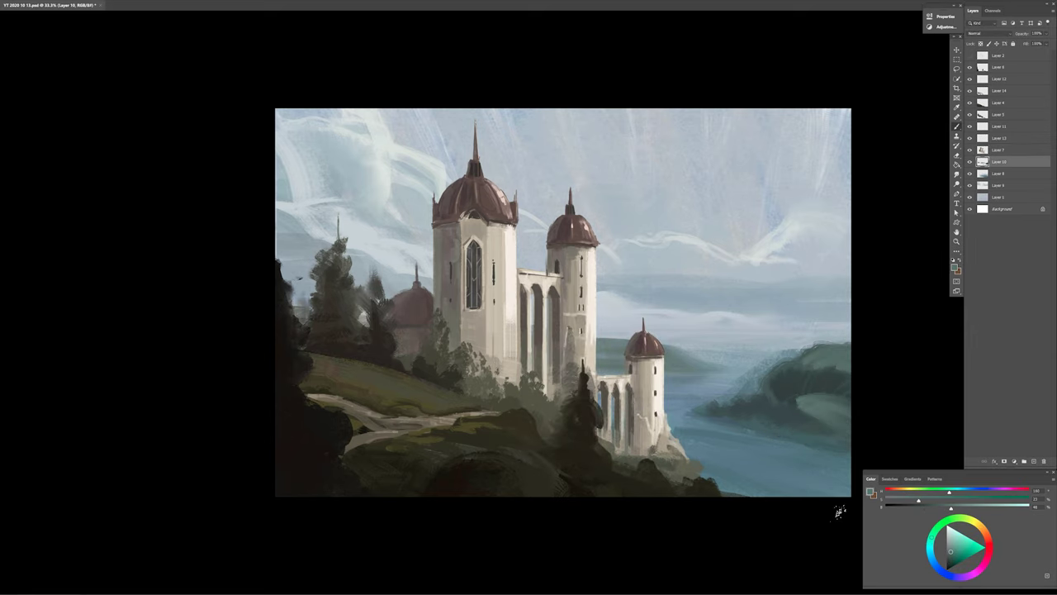
key("ctrl+shift+h")
key("ctrl+shift+h")
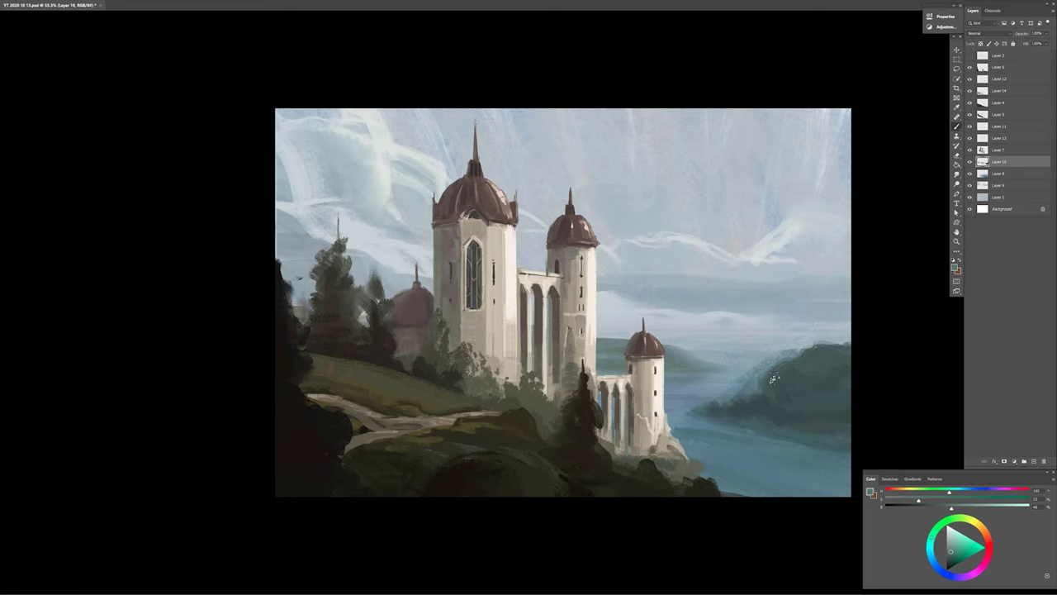
key("ctrl+shift+h")
- Paint a dark stroke on the hillside by the path, then swap to the brown colour
right_click(636, 304)
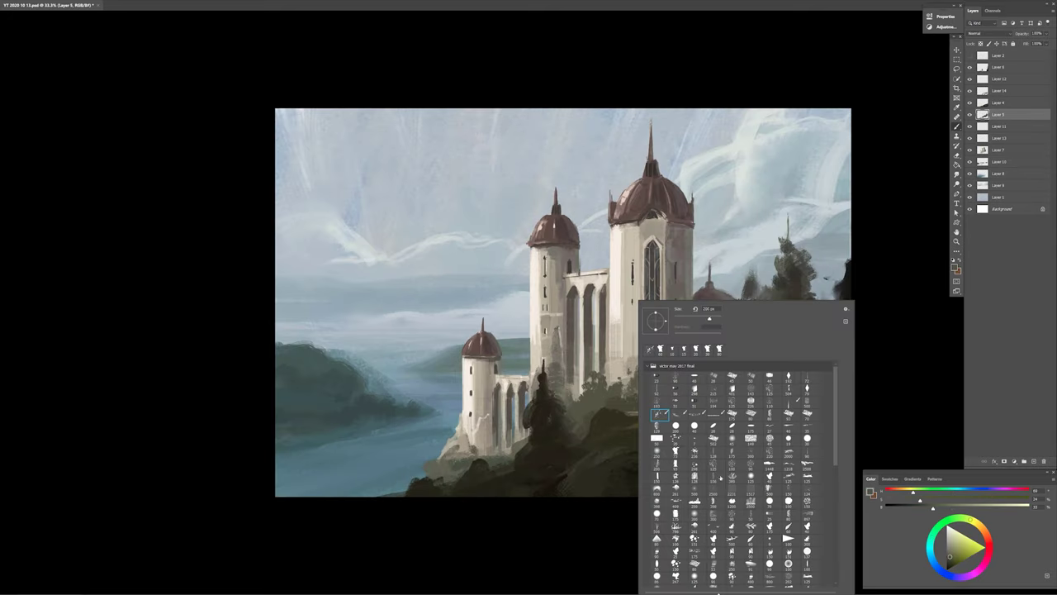
key("Escape")
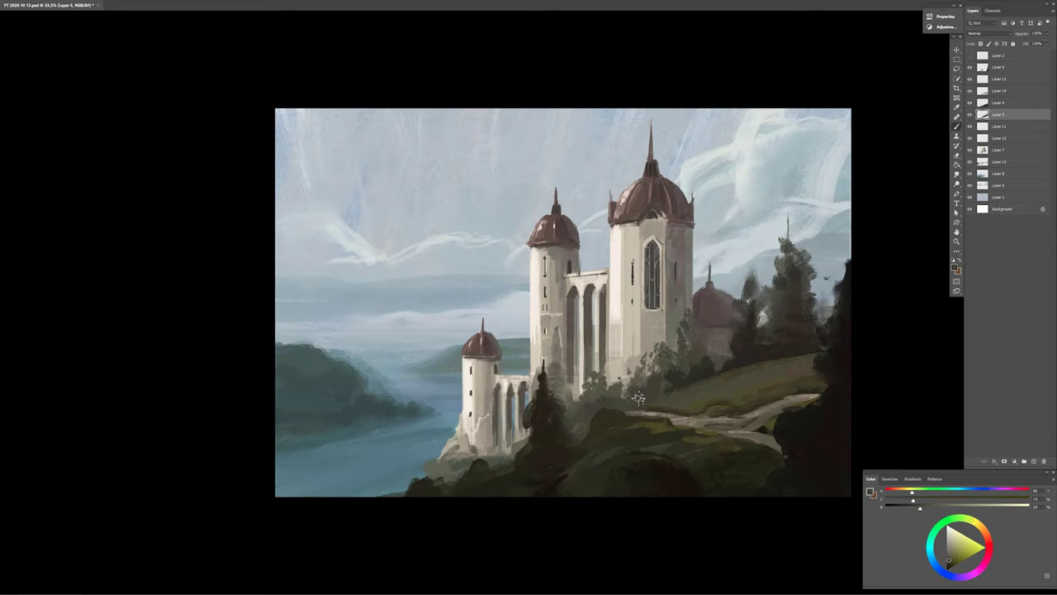
left_click_drag(913, 500, 926, 500)
left_click_drag(568, 423, 612, 406)
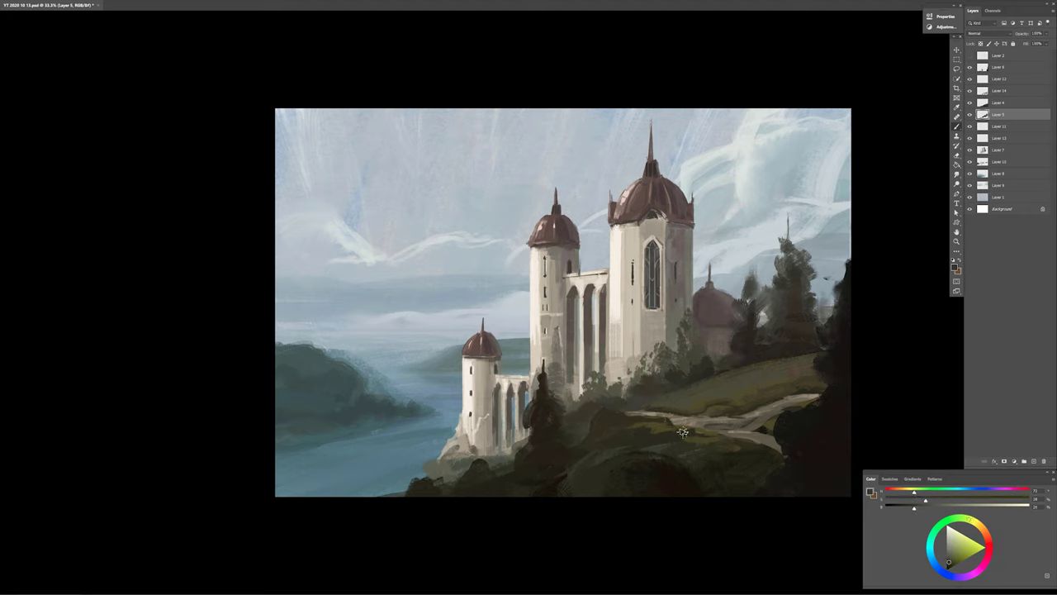
key("alt+bracketright")
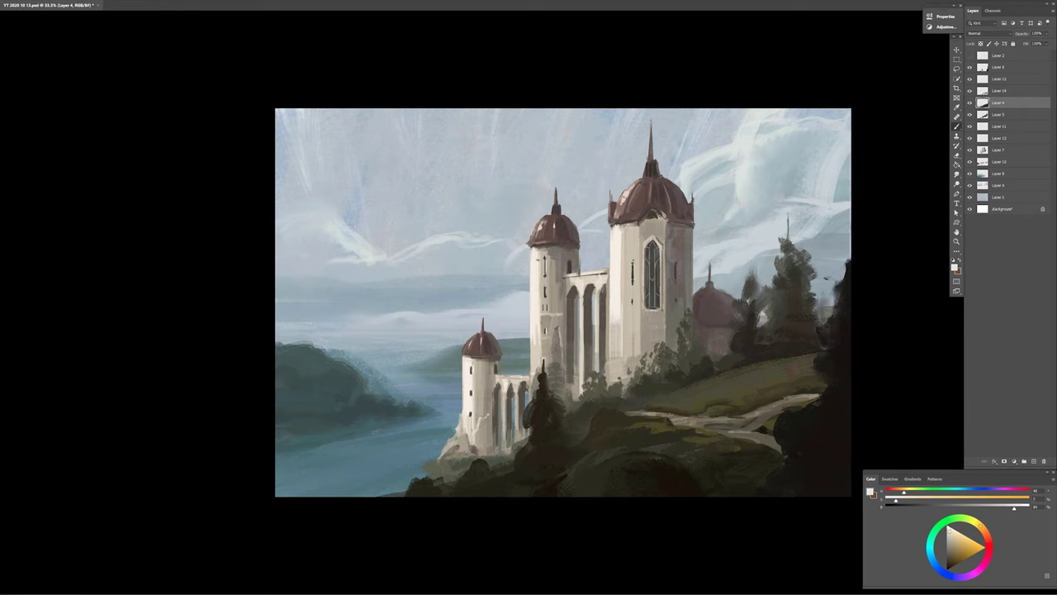
key("x")
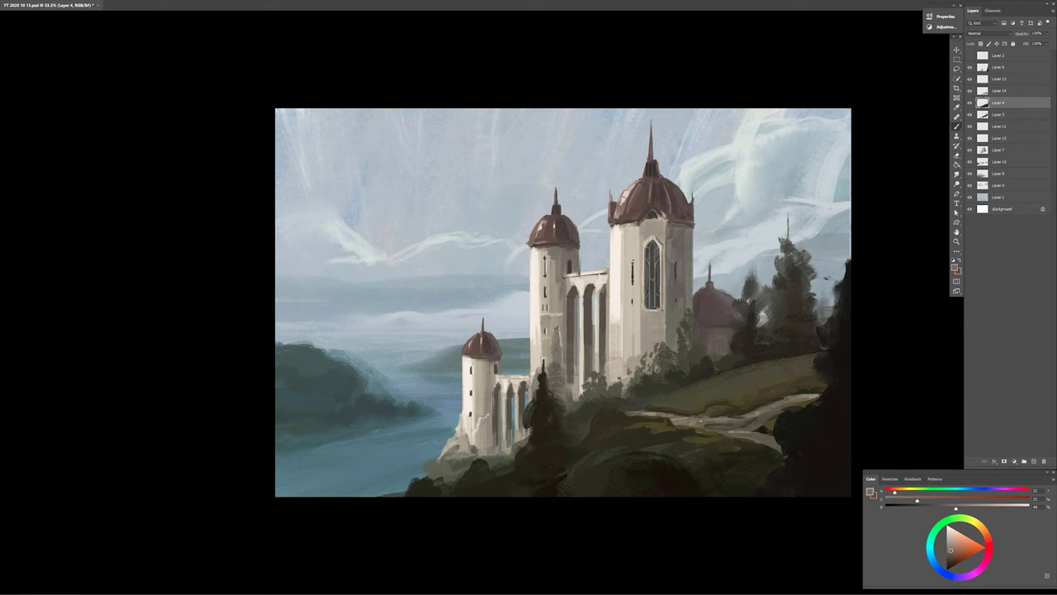
- Mirror the painting and stamp a row of small conifers along the hillside below the castle
key("h")
right_click(607, 188)
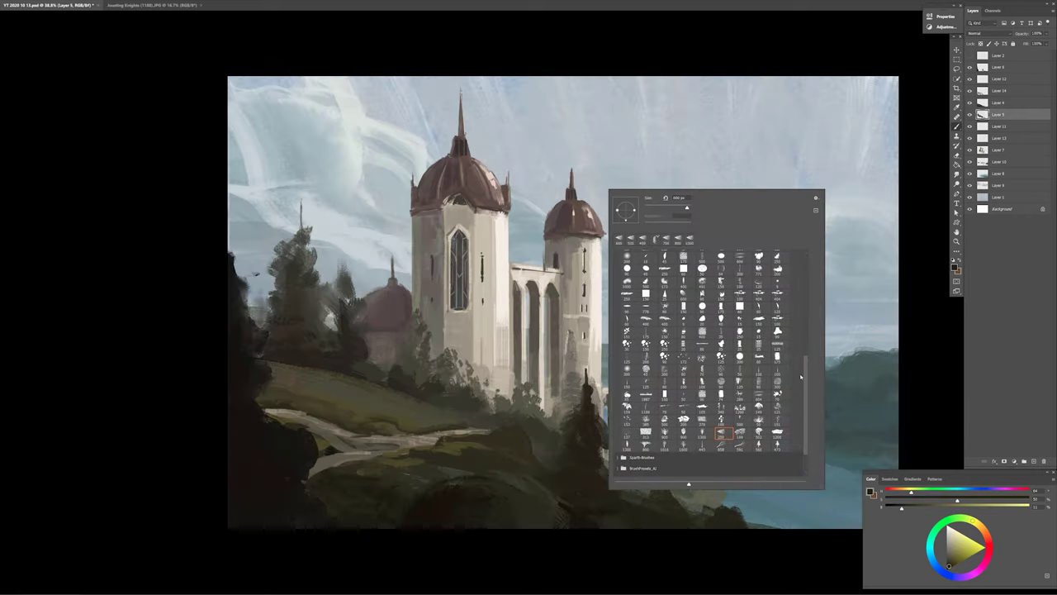
key("Escape")
left_click(527, 441, "alt")
left_click_drag(494, 405, 475, 388)
left_click_drag(533, 413, 554, 396)
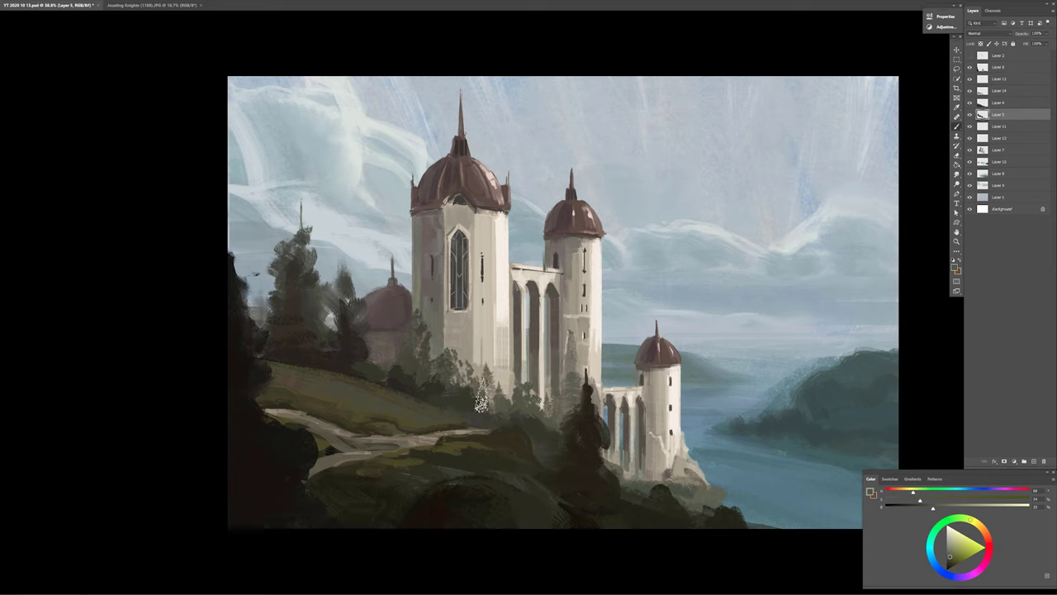
mouse_move(487, 388)
left_mouse_down()
mouse_move(458, 363)
mouse_move(504, 397)
left_mouse_up()
- Add small trees around the small tower's base and a conifer near the dome
mouse_move(661, 478)
left_mouse_down()
mouse_move(667, 463)
mouse_move(658, 467)
mouse_move(703, 504)
left_mouse_up()
left_click(703, 515, "alt")
left_click(667, 496, "alt")
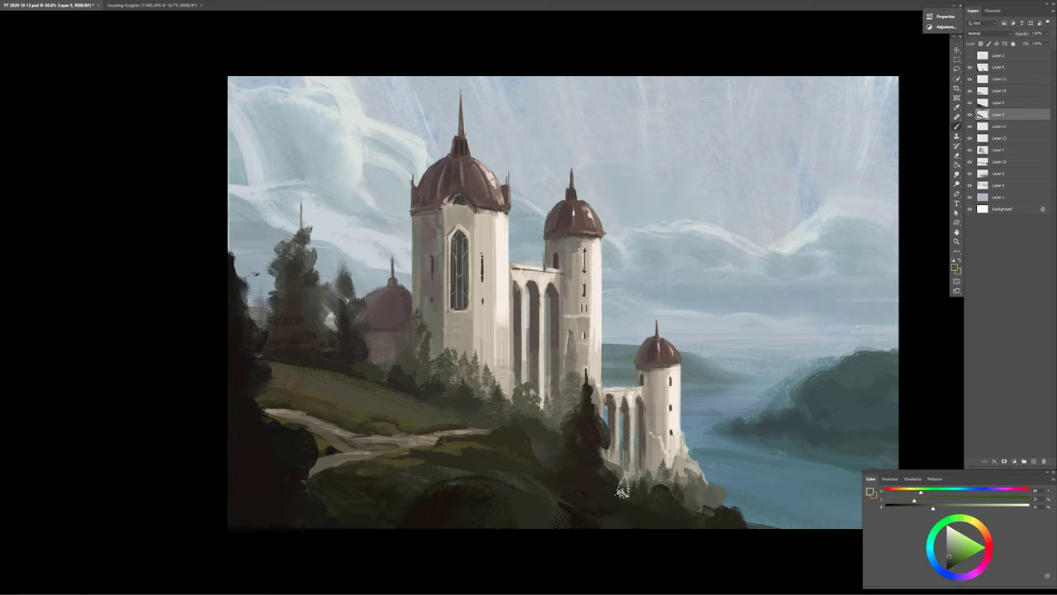
left_click(494, 409, "alt")
key("shift+b")
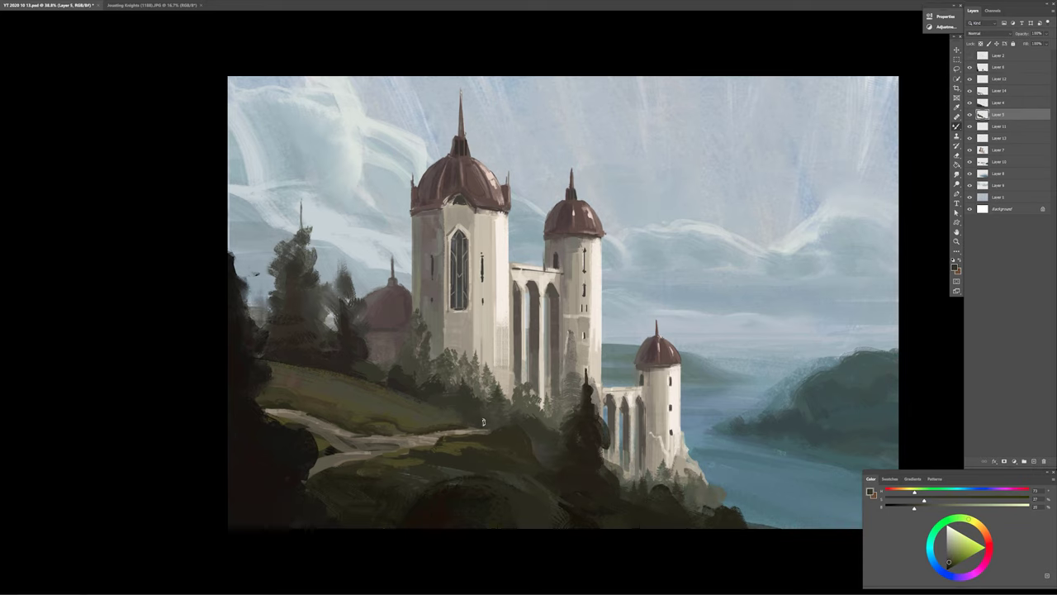
left_click(396, 375, "alt")
left_click(396, 375)
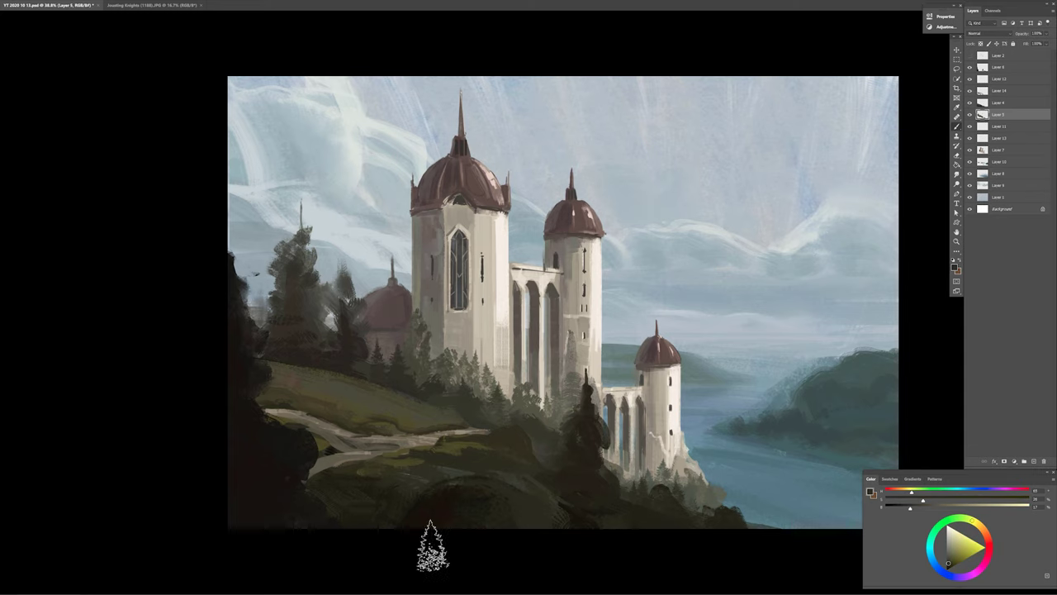
- On Layer 8, sample several blue-grey tones from the painting
key("alt+bracketright")
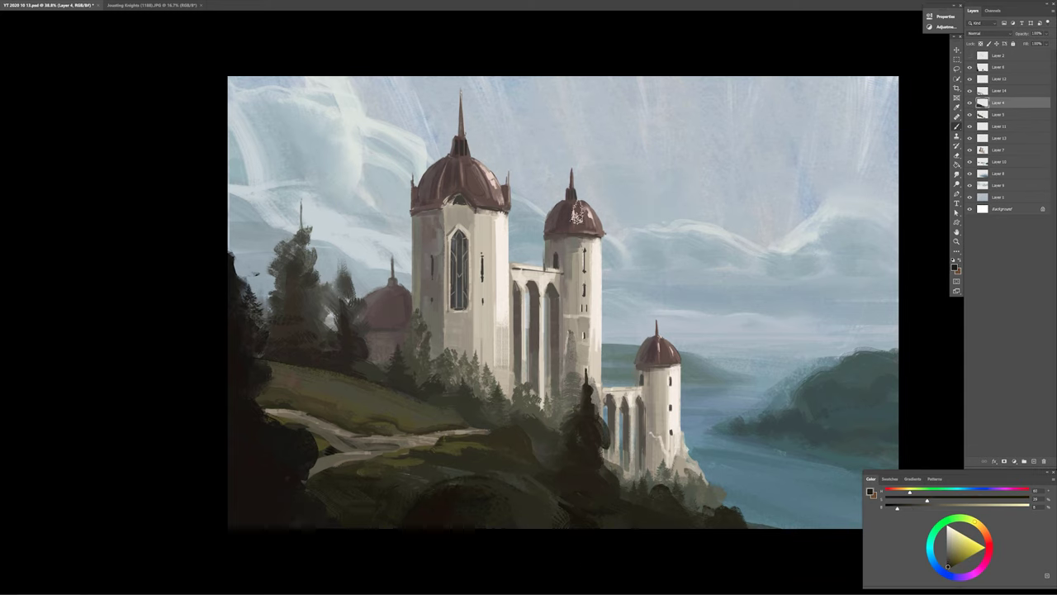
right_click(624, 437)
key("Escape")
key("alt+bracketleft")
key("alt+bracketleft")
key("alt+bracketleft")
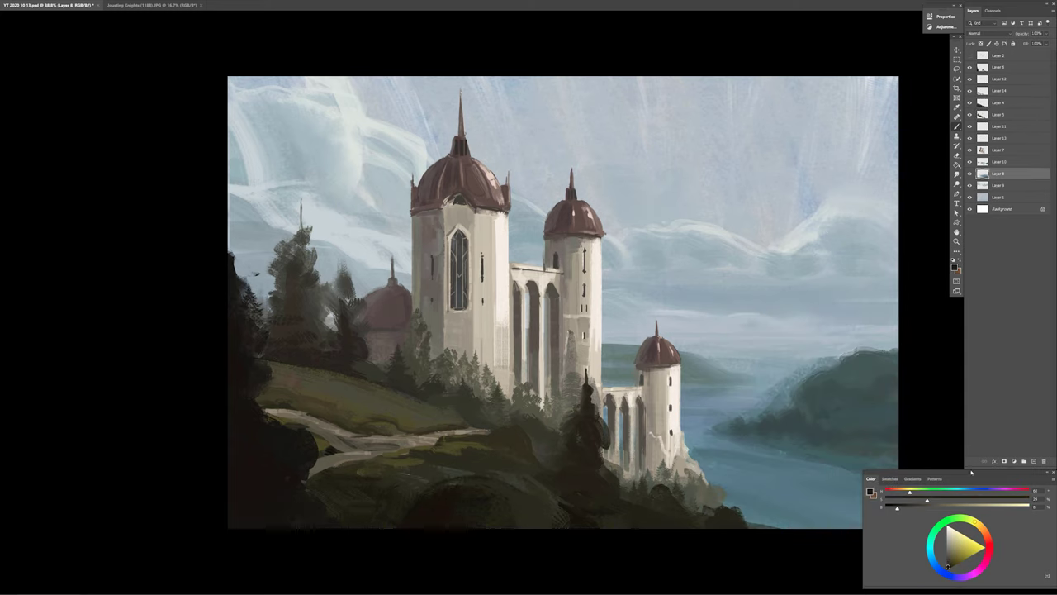
left_click_drag(922, 520, 896, 520)
left_click(887, 510, "alt")
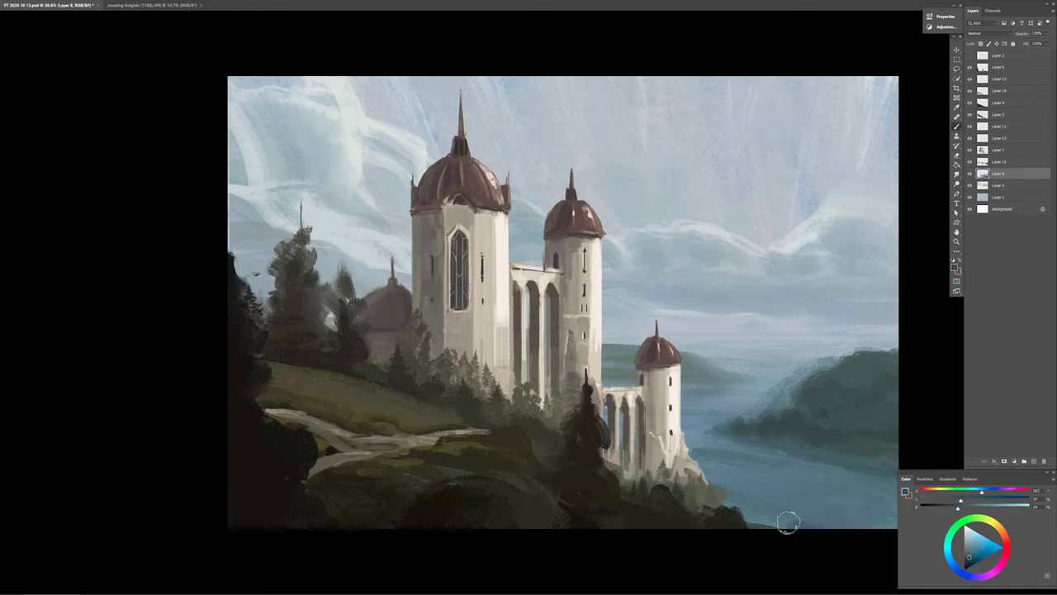
left_click(831, 495, "alt")
left_click(739, 307, "alt")
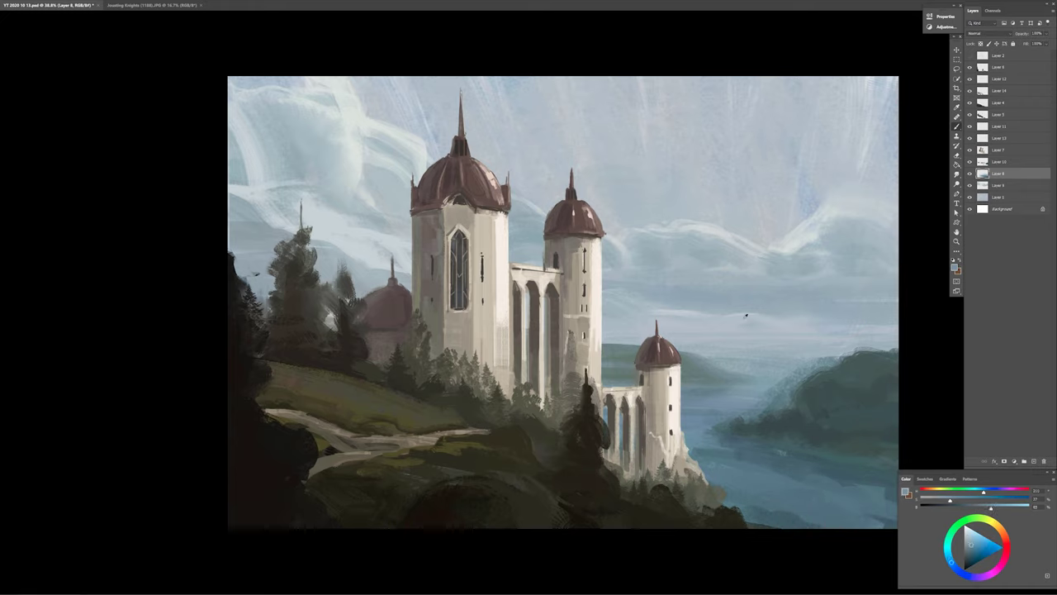
left_click(757, 368, "alt")
- Switch to Layer 14 and return to the Brush tool
left_click(999, 150)
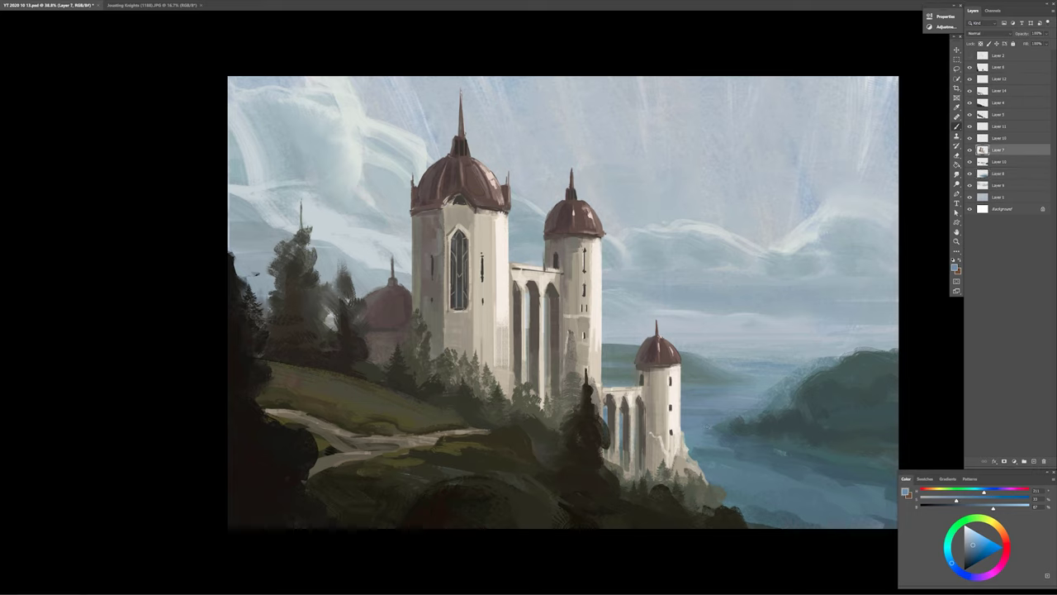
key("l")
left_click(438, 482, "ctrl")
key("b")
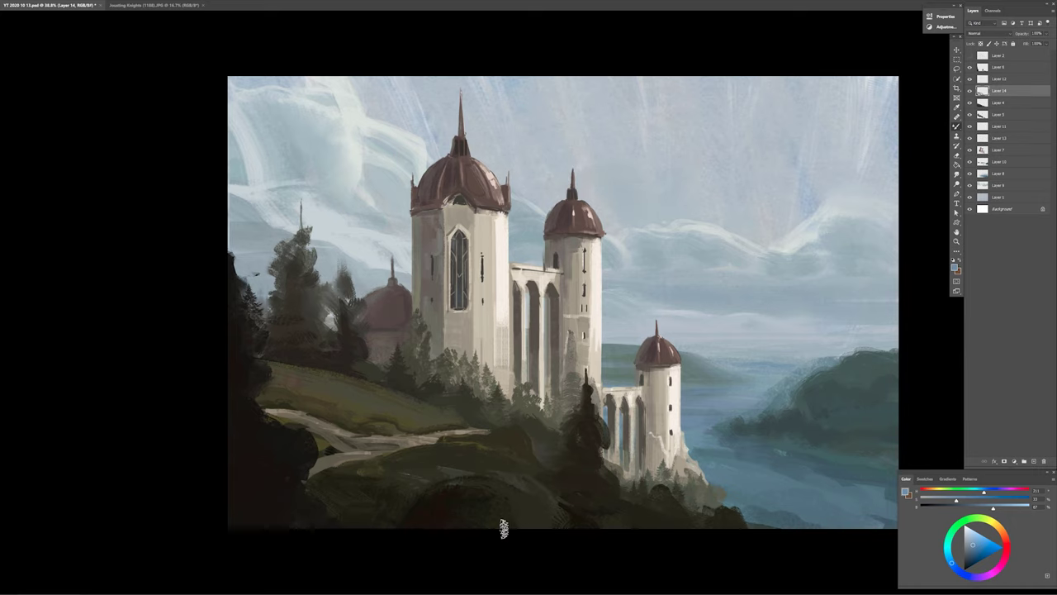